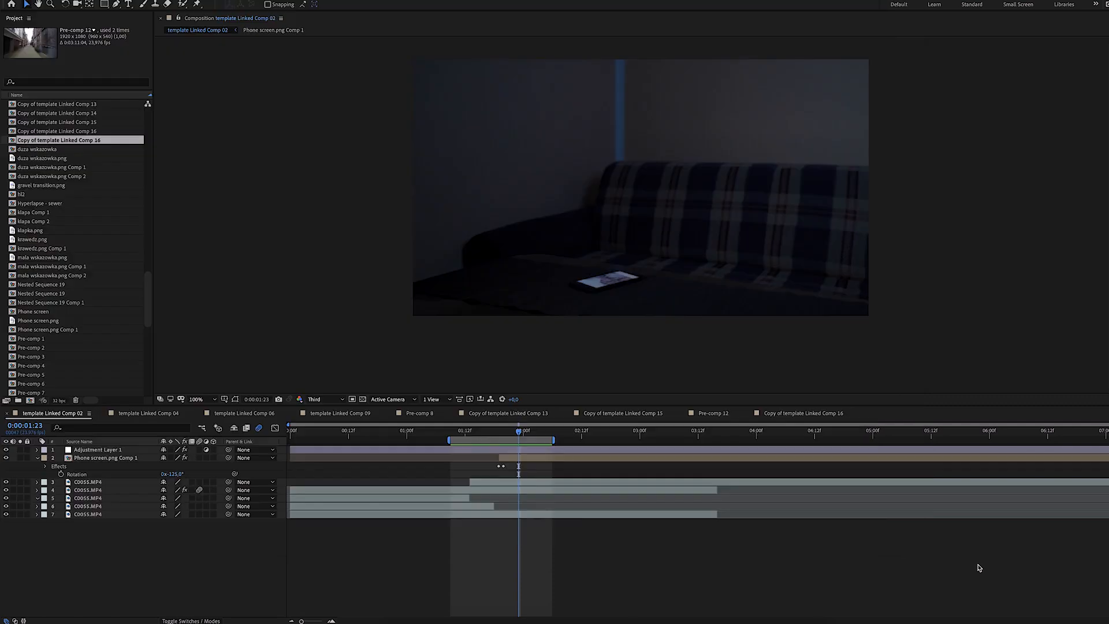
# Step: Review the woman's disappearance in template Linked Comp 02 between 0:00:01:11 and 0:00:01:14
pyautogui.moveTo(496, 433); pyautogui.dragTo(460, 438)
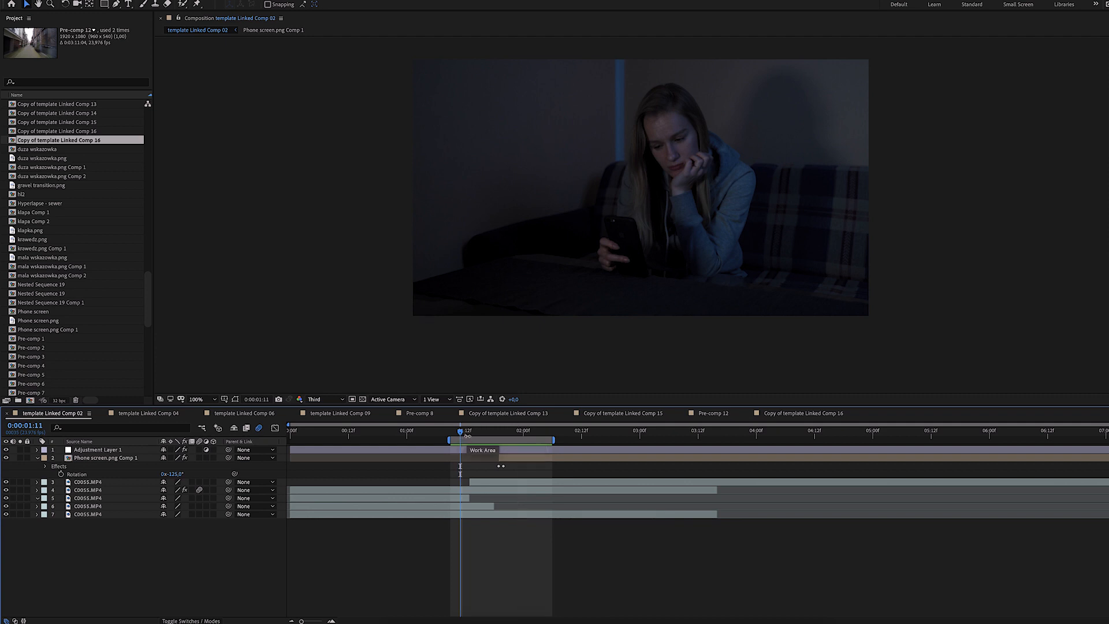
pyautogui.press('pagedown')
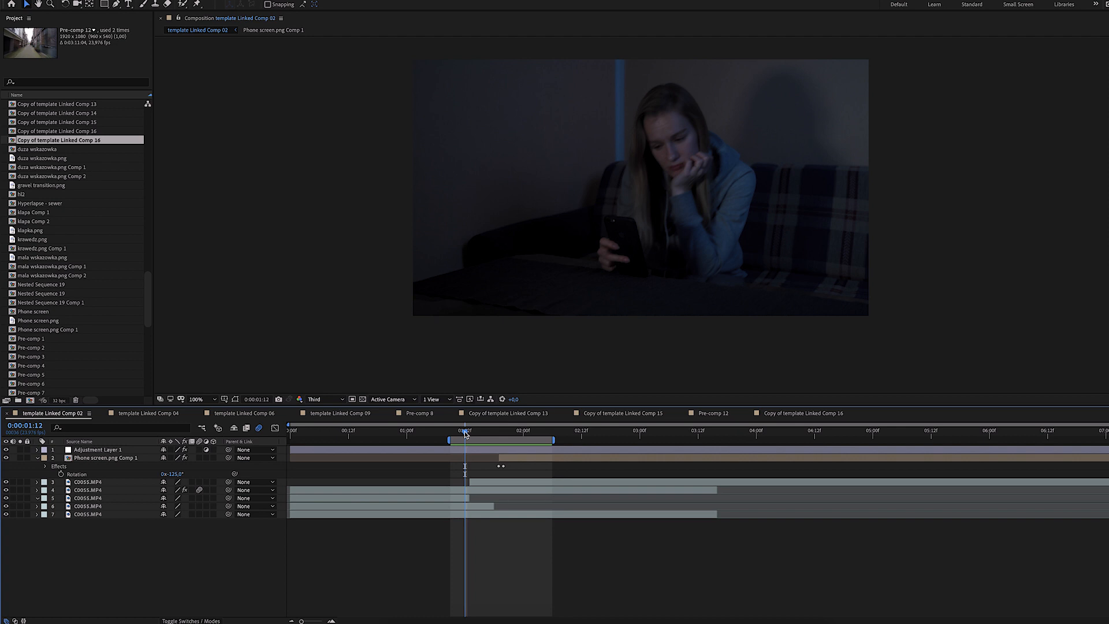
pyautogui.moveTo(465, 433); pyautogui.dragTo(466, 434)
pyautogui.moveTo(467, 432); pyautogui.dragTo(475, 432)
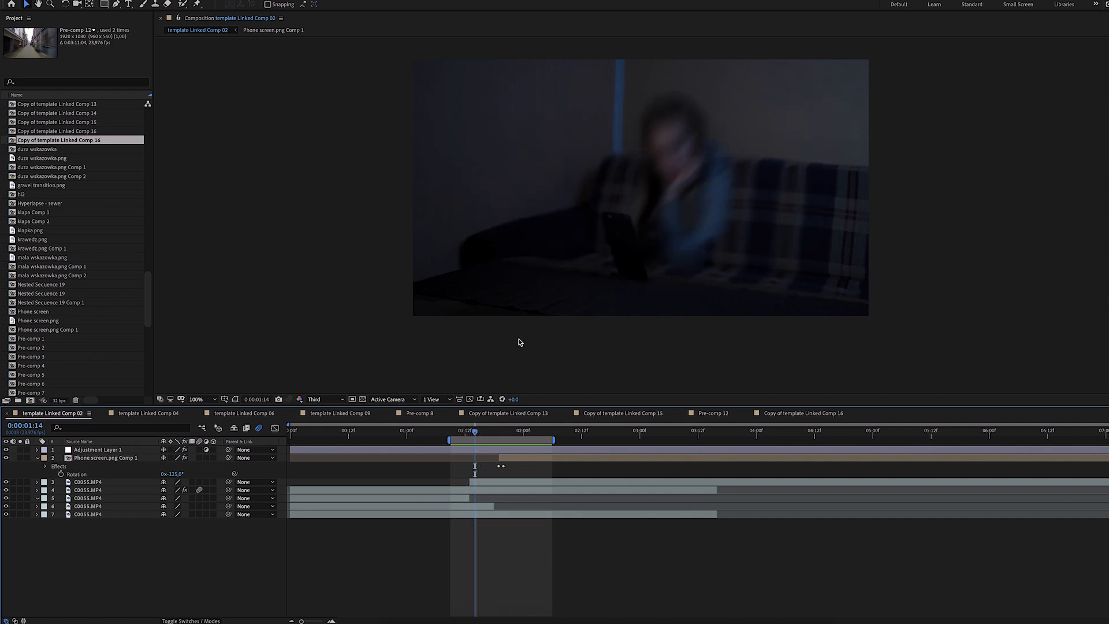
# Step: Expand layer 3, set its Mask 1 mode to Add, and check the frames from 0:00:01:13 to 0:00:01:14
pyautogui.click(21, 483)
pyautogui.click(37, 481)
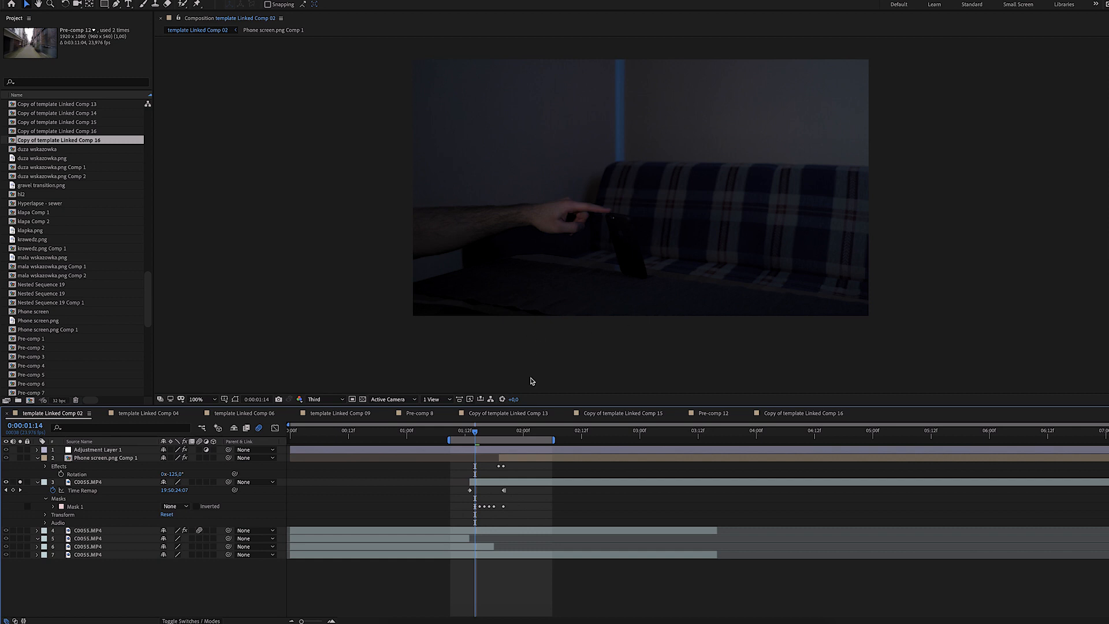
pyautogui.click(179, 507)
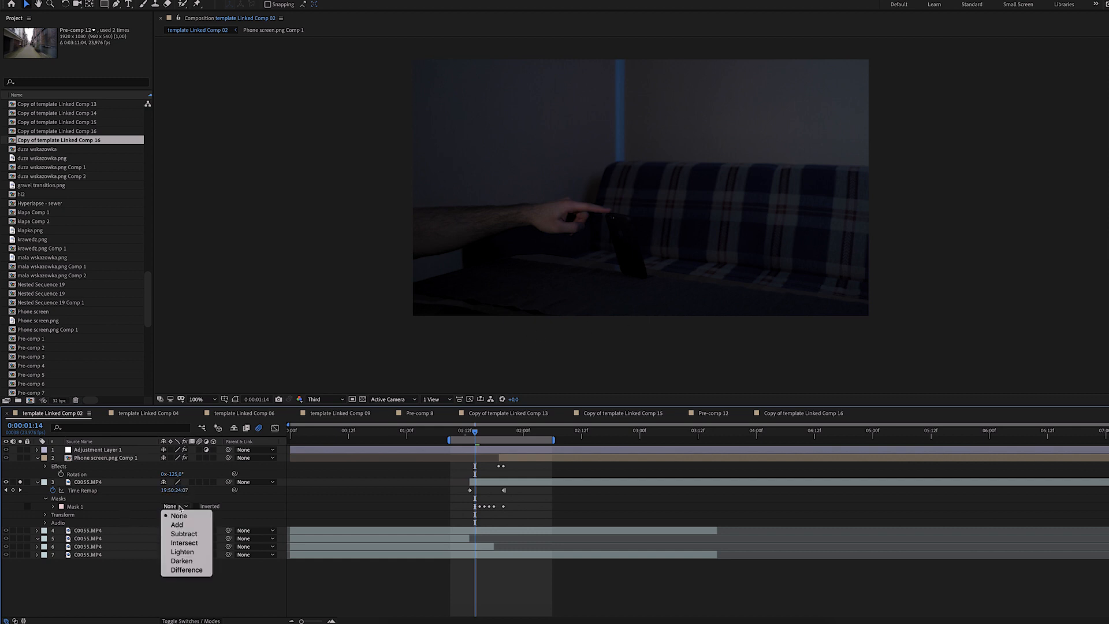
pyautogui.click(177, 524)
pyautogui.click(470, 434)
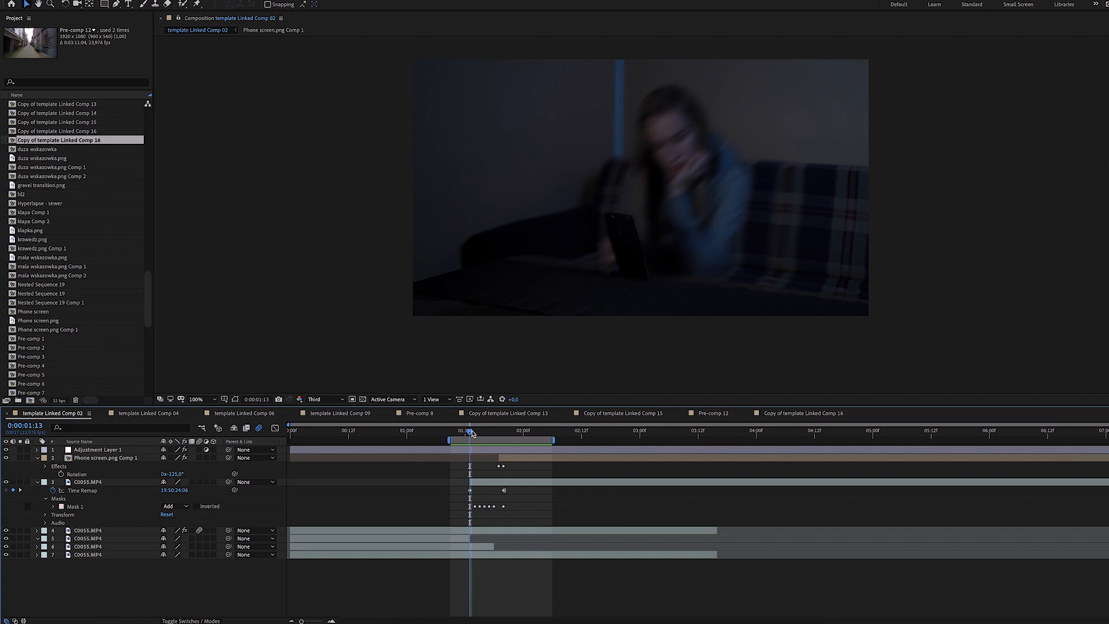
pyautogui.moveTo(472, 432); pyautogui.dragTo(475, 433)
# Step: Inspect the Roto Brush & Refine Edge and Puppet effects on layer 4, checking the puppet pins up to 0:00:01:16
pyautogui.click(58, 527)
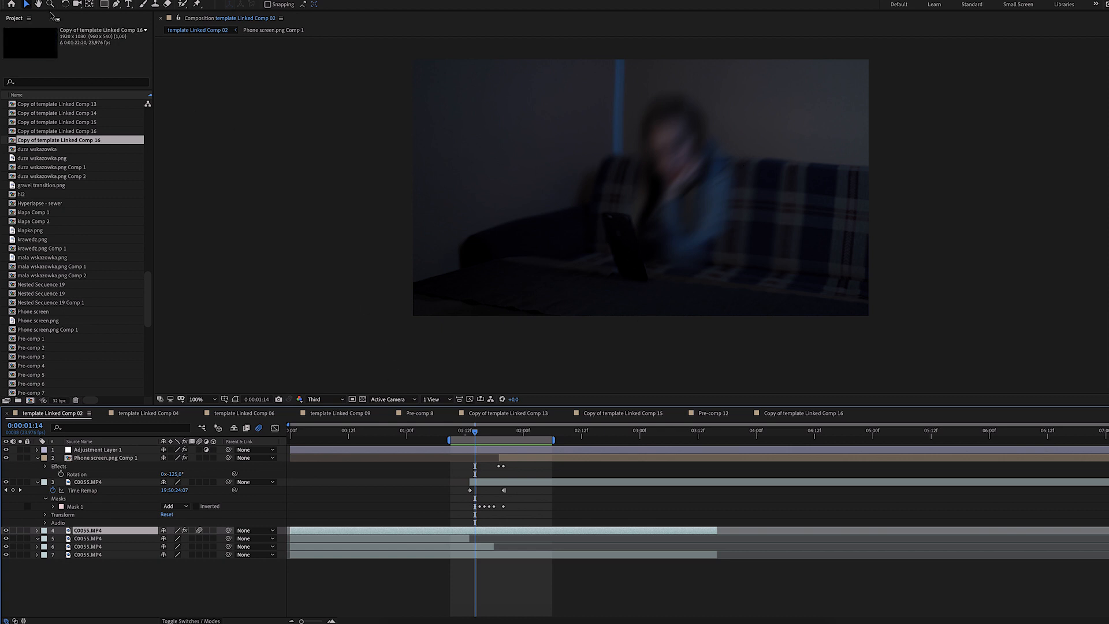
pyautogui.press('F3')
pyautogui.click(44, 38)
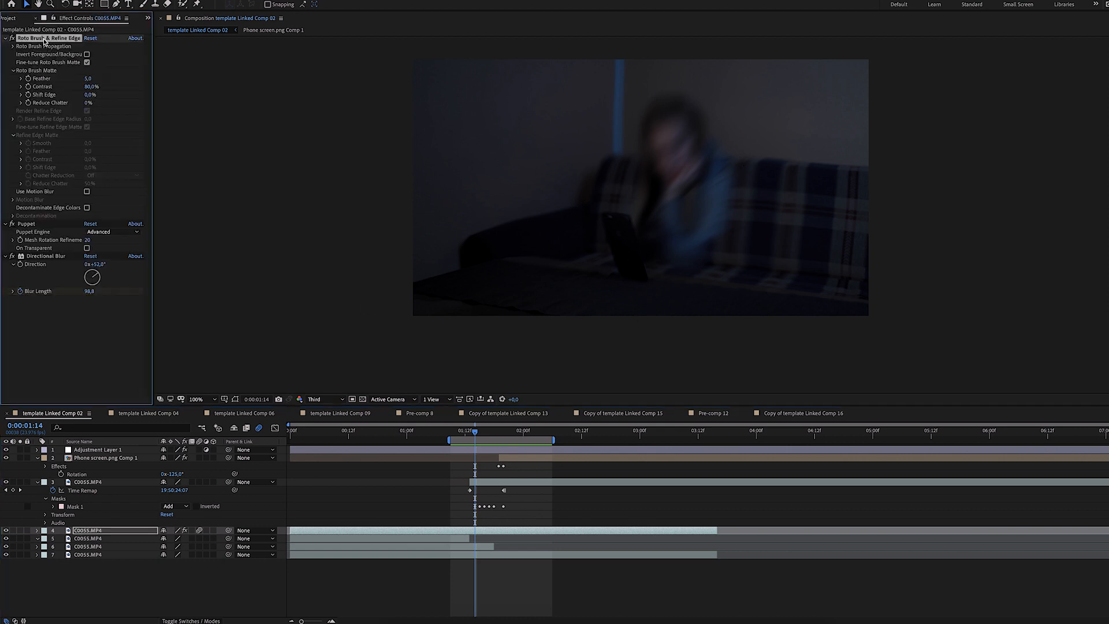
pyautogui.click(36, 224)
pyautogui.click(478, 433)
pyautogui.moveTo(479, 434); pyautogui.dragTo(485, 432)
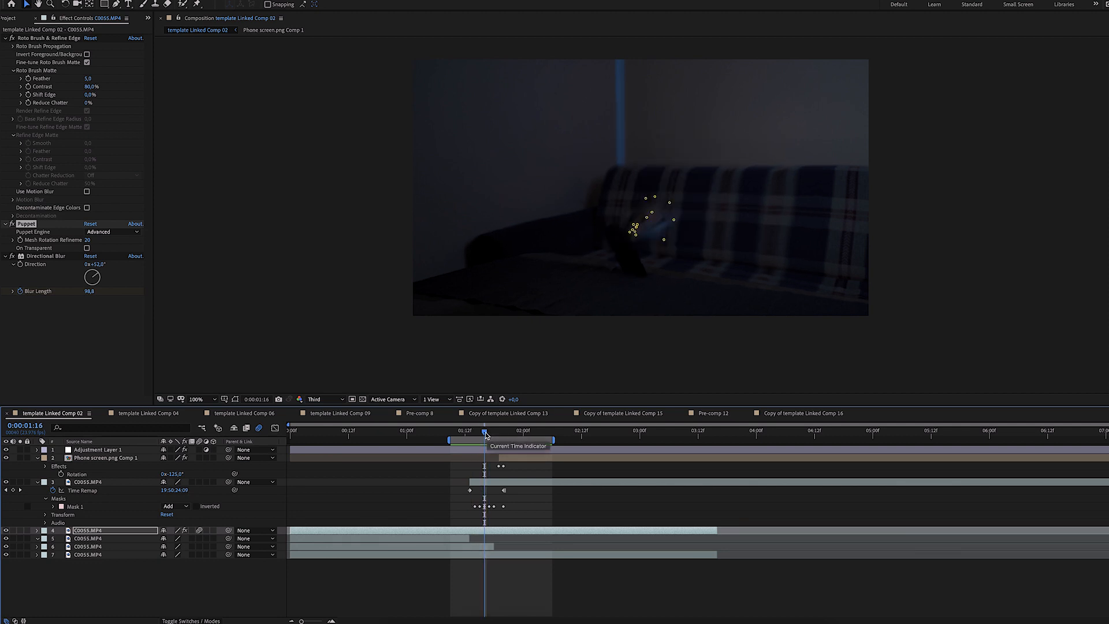
# Step: Compare the frame at 0:00:02:01 with the Phone screen.png Comp 1 layer hidden and shown
pyautogui.moveTo(484, 437); pyautogui.dragTo(527, 439)
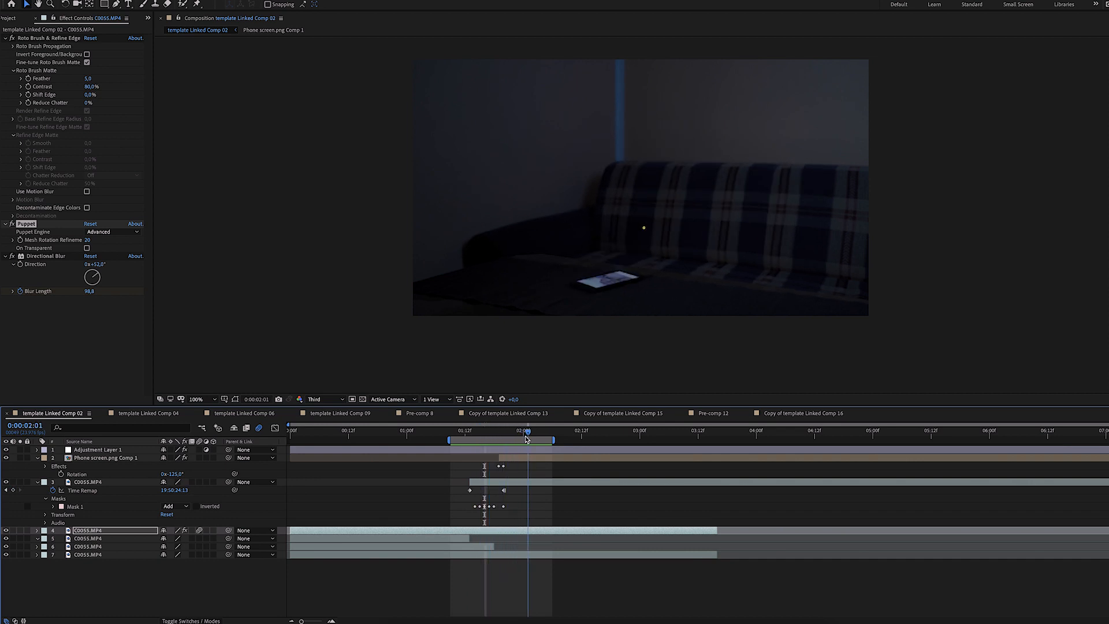
pyautogui.click(109, 458)
pyautogui.click(6, 458)
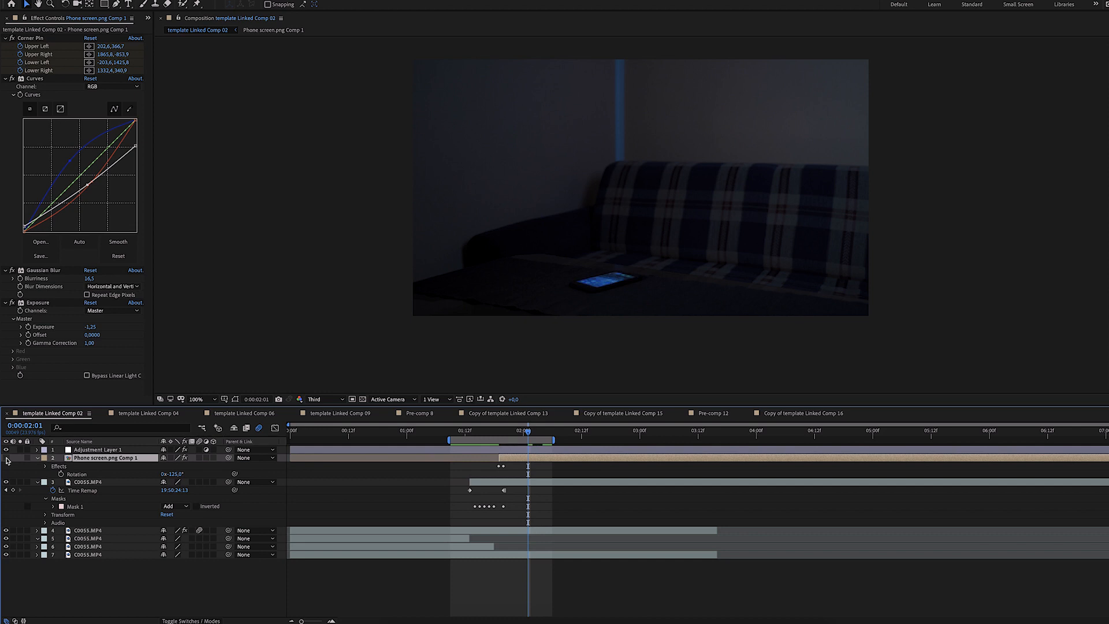
pyautogui.click(6, 458)
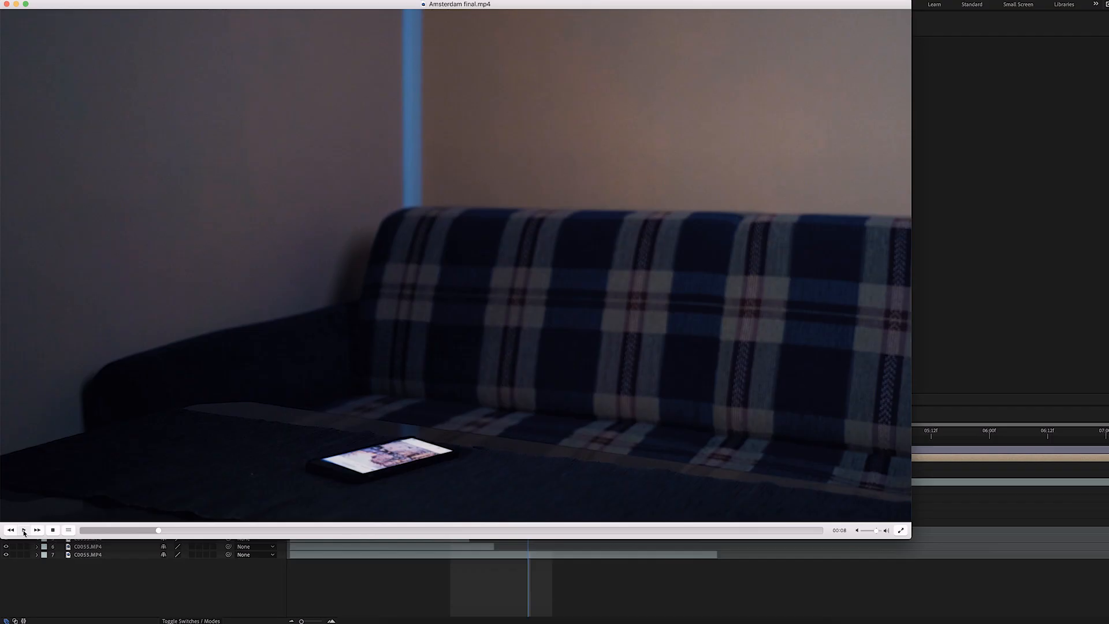
# Step: Play Amsterdam final.mp4 from the phone shot to the brick wall, pause it, and return to After Effects
pyautogui.click(24, 528)
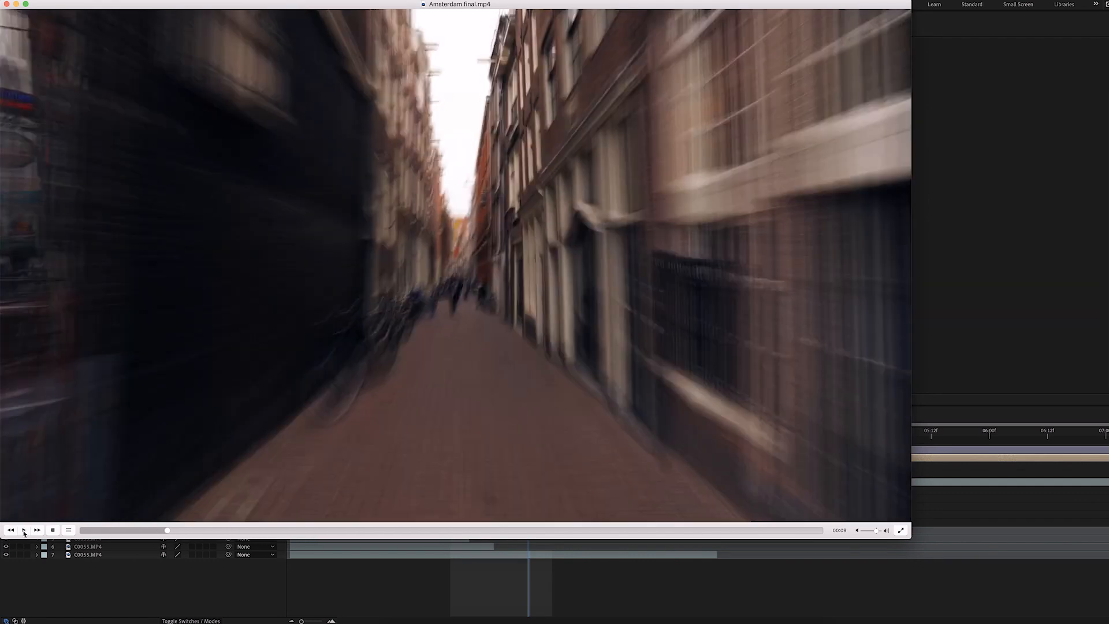
pyautogui.click(24, 531)
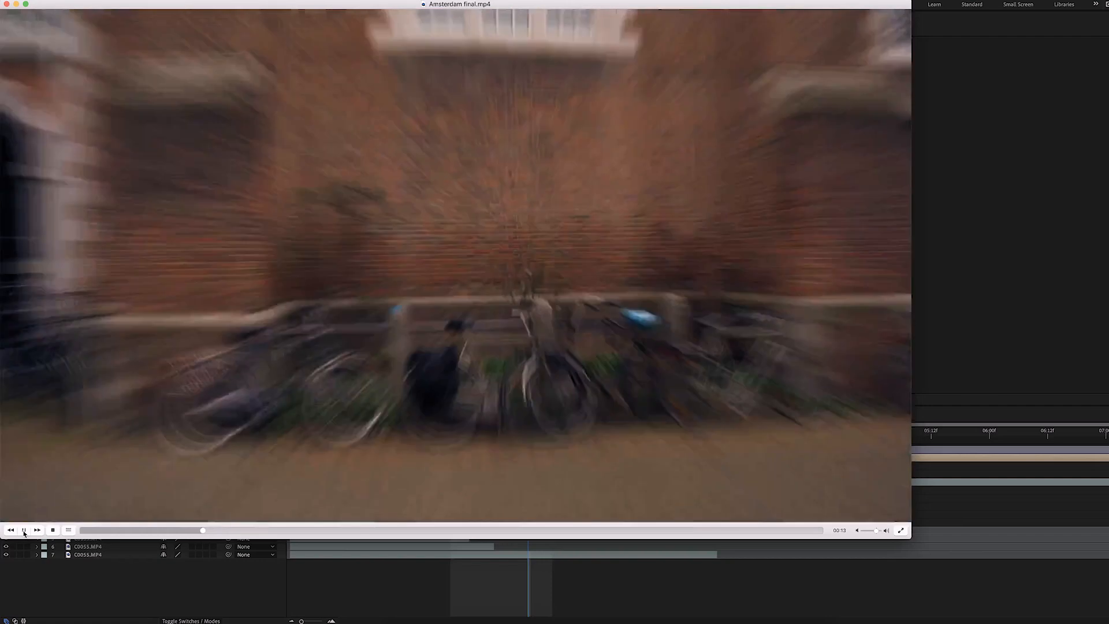
pyautogui.click(24, 530)
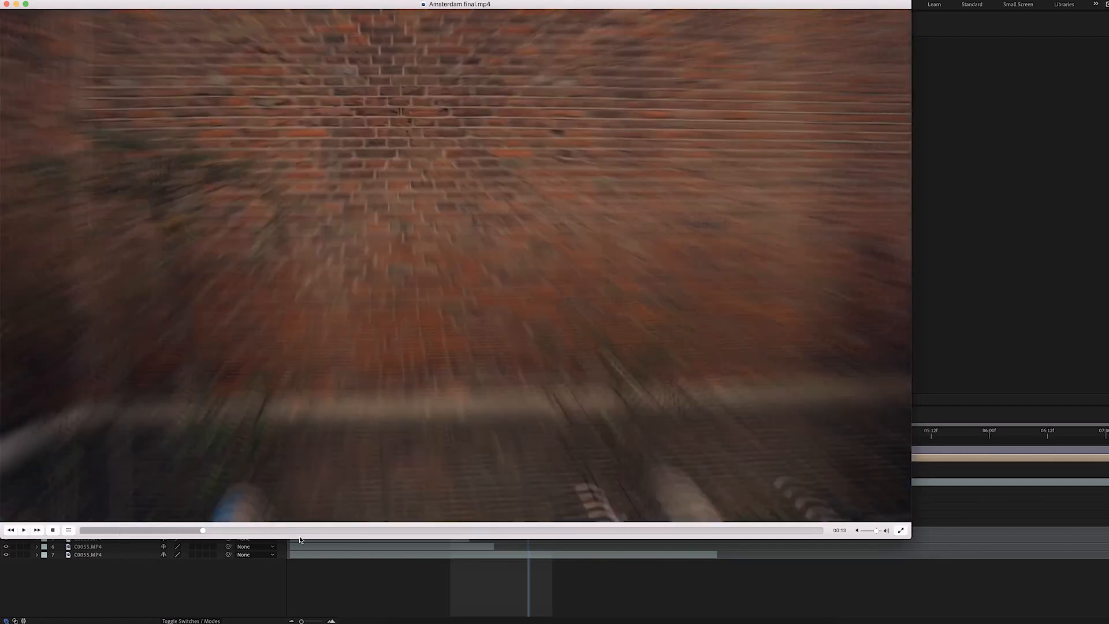
pyautogui.click(911, 592)
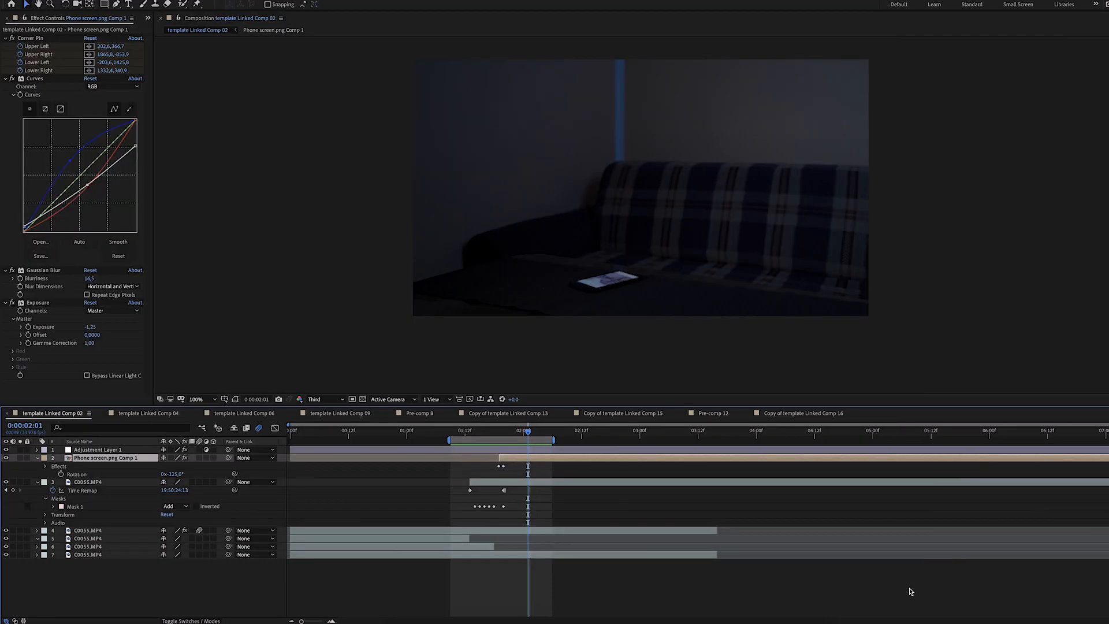
# Step: Open template Linked Comp 04 and preview the hyperlapse bars section from 0:00:00:19 to its end
pyautogui.click(121, 415)
pyautogui.moveTo(331, 433); pyautogui.dragTo(348, 441)
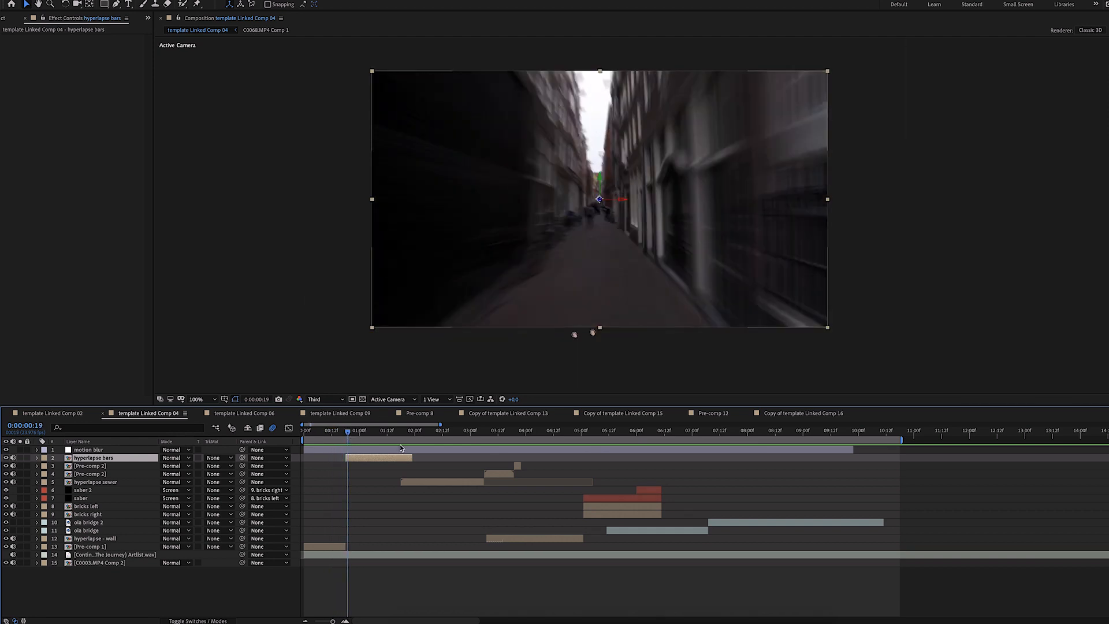
pyautogui.press('space')
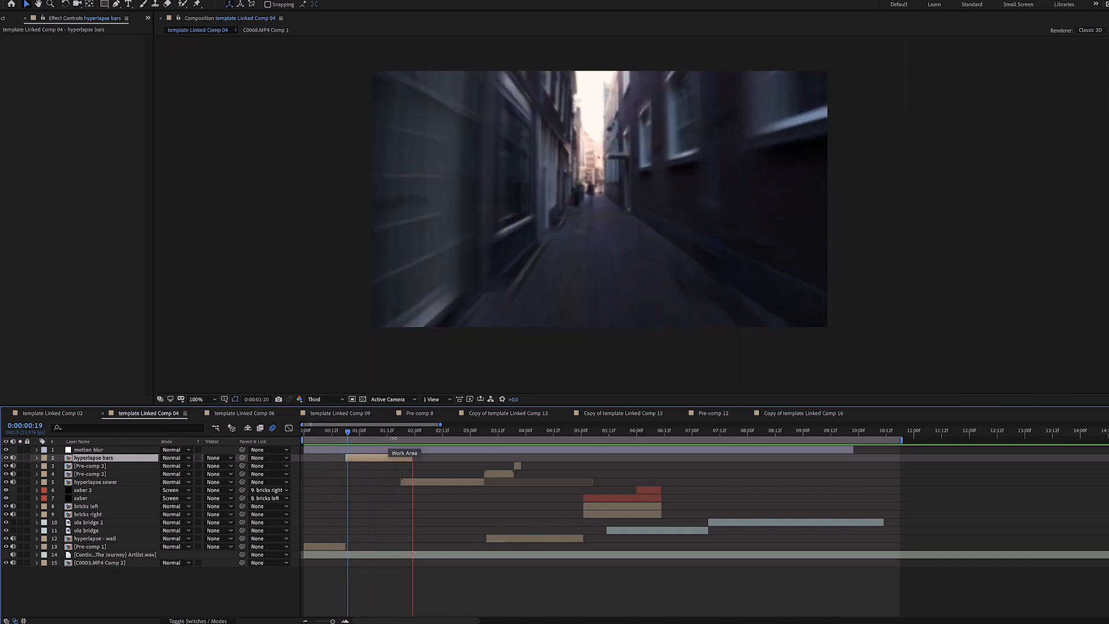
pyautogui.click(403, 437)
pyautogui.moveTo(403, 435); pyautogui.dragTo(414, 441)
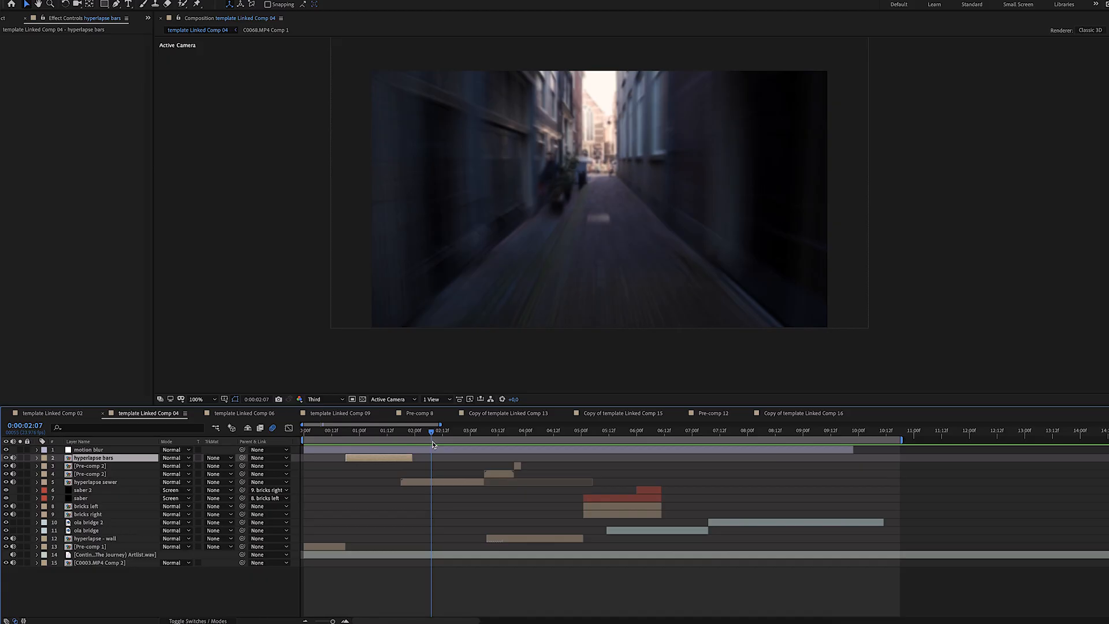
# Step: Review the sewer hyperlapse, the Pre-comp 2 paving transition and the wall hyperlapse up to 0:00:05:07
pyautogui.moveTo(431, 444); pyautogui.dragTo(484, 449)
pyautogui.moveTo(478, 437); pyautogui.dragTo(509, 440)
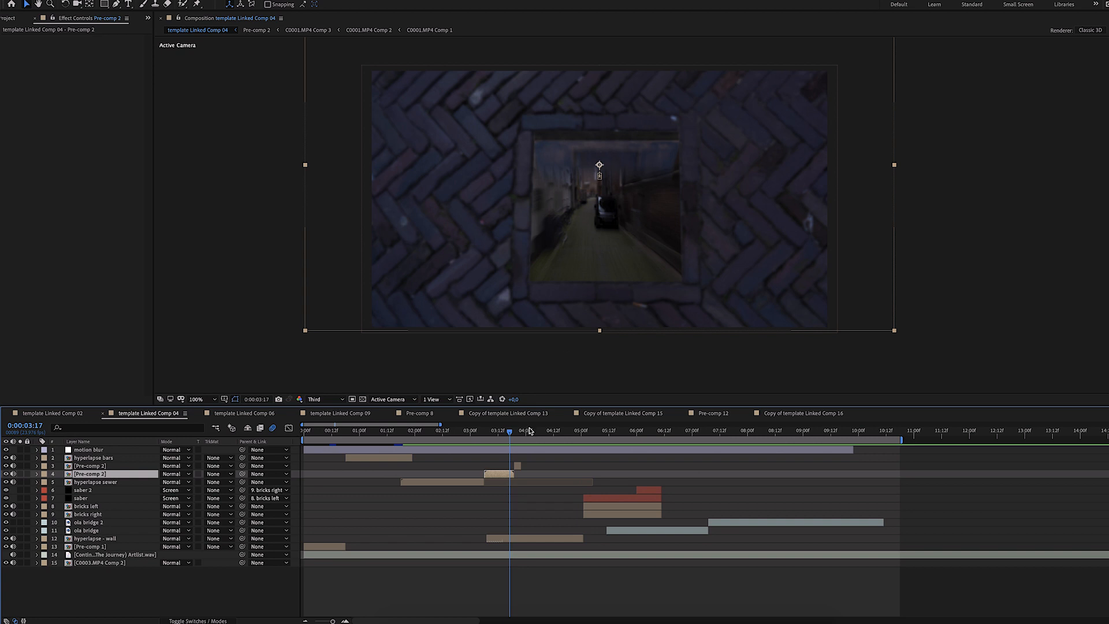
pyautogui.moveTo(509, 432); pyautogui.dragTo(548, 444)
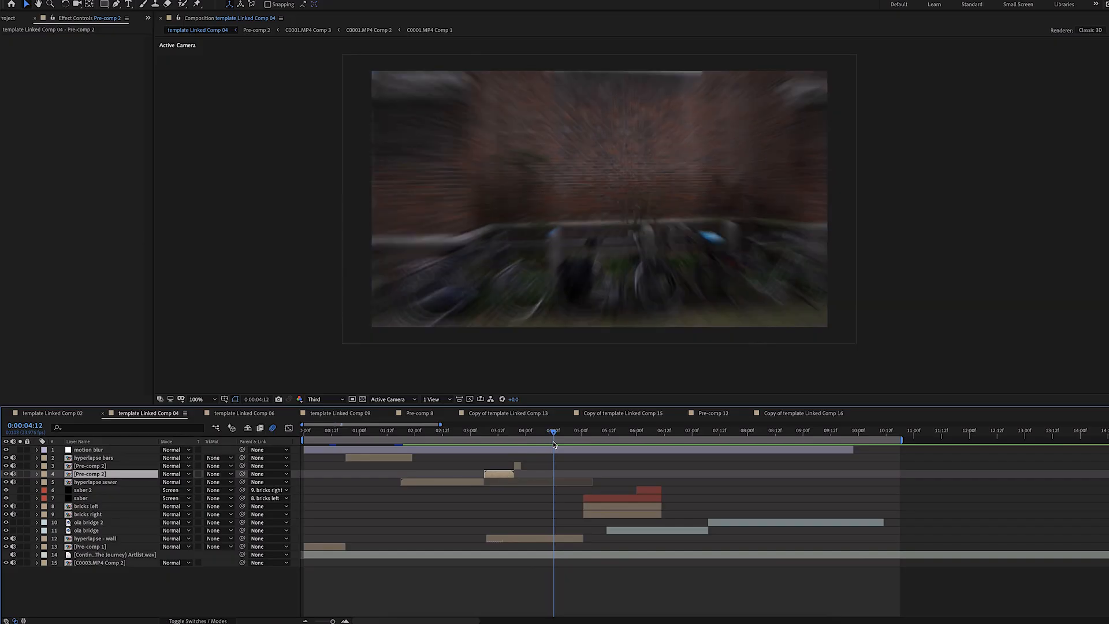
pyautogui.moveTo(552, 434); pyautogui.dragTo(597, 434)
# Step: Inspect the jagged masks of the bricks right and bricks left layers and the wall opening around 0:00:06:05
pyautogui.click(607, 513)
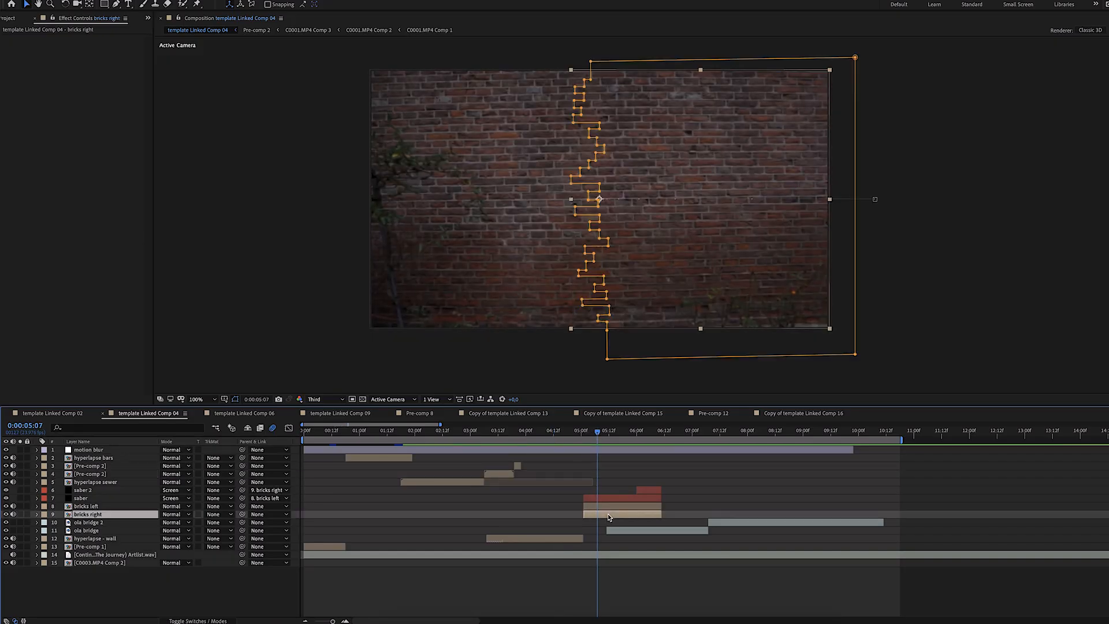
pyautogui.click(605, 506)
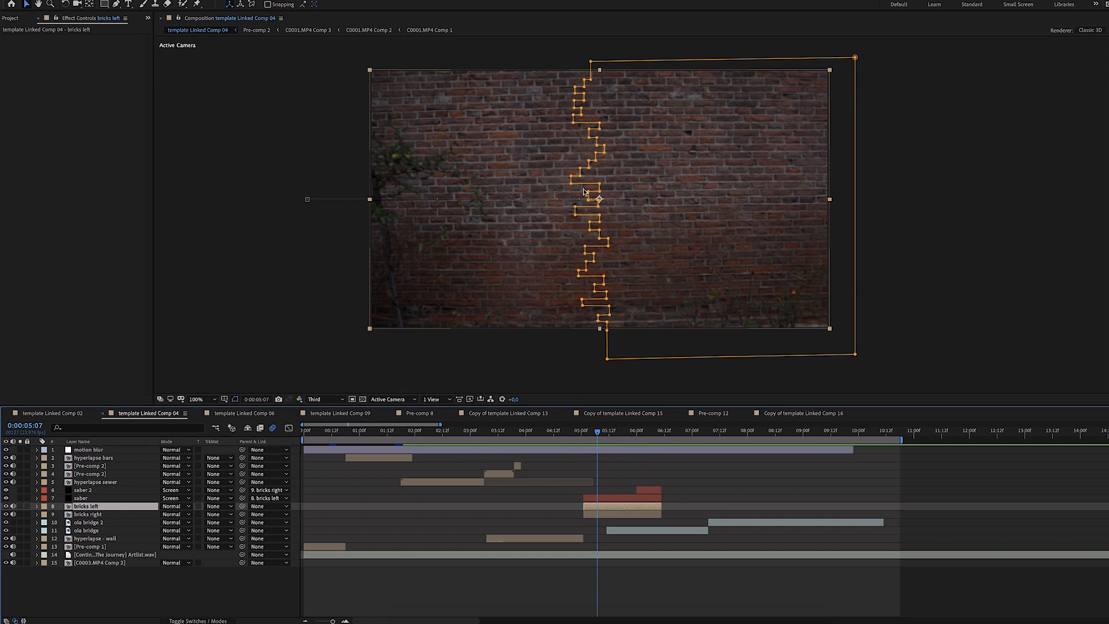
pyautogui.moveTo(598, 431); pyautogui.dragTo(649, 441)
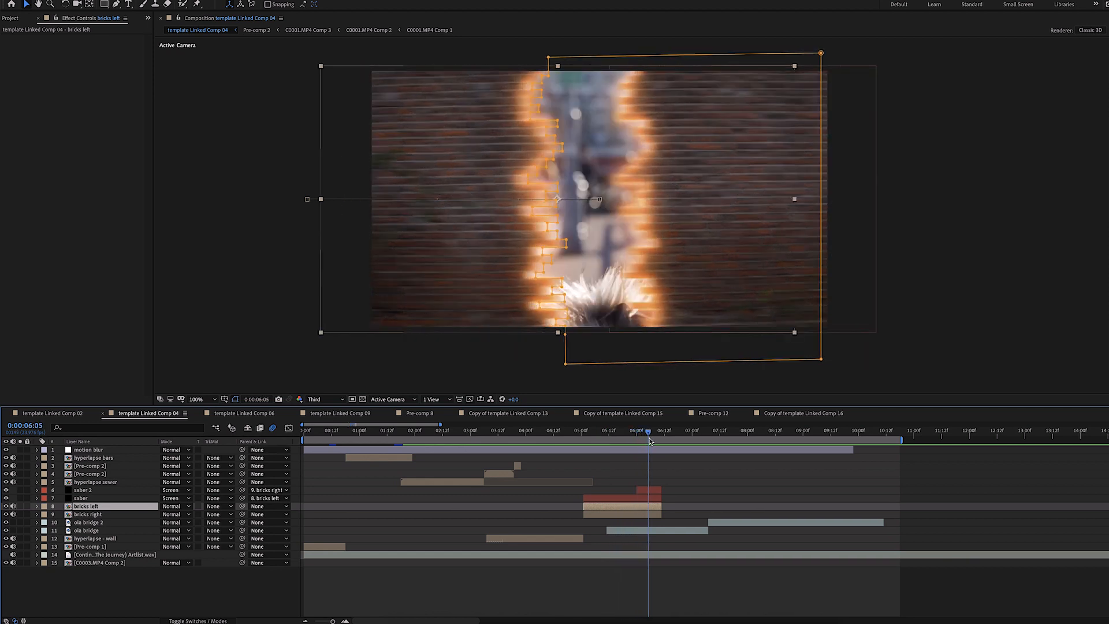
pyautogui.click(646, 513)
pyautogui.click(647, 507)
# Step: Review the composition up to the canal shot at 0:00:09:03, then switch to VLC and resume playing Amsterdam final.mp4
pyautogui.moveTo(647, 437); pyautogui.dragTo(811, 443)
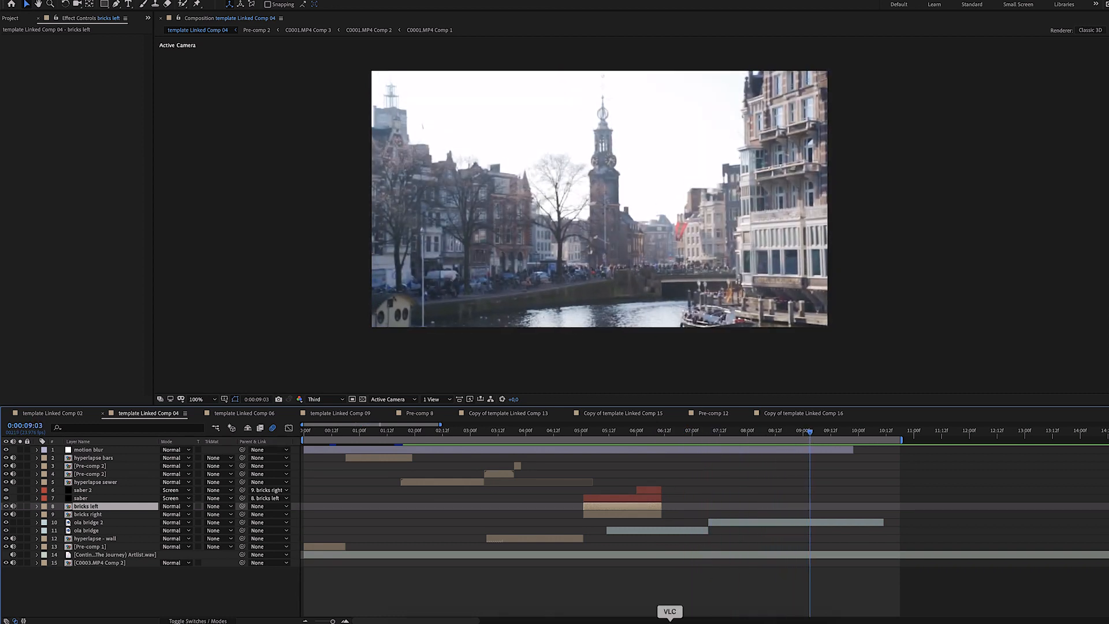
pyautogui.click(668, 619)
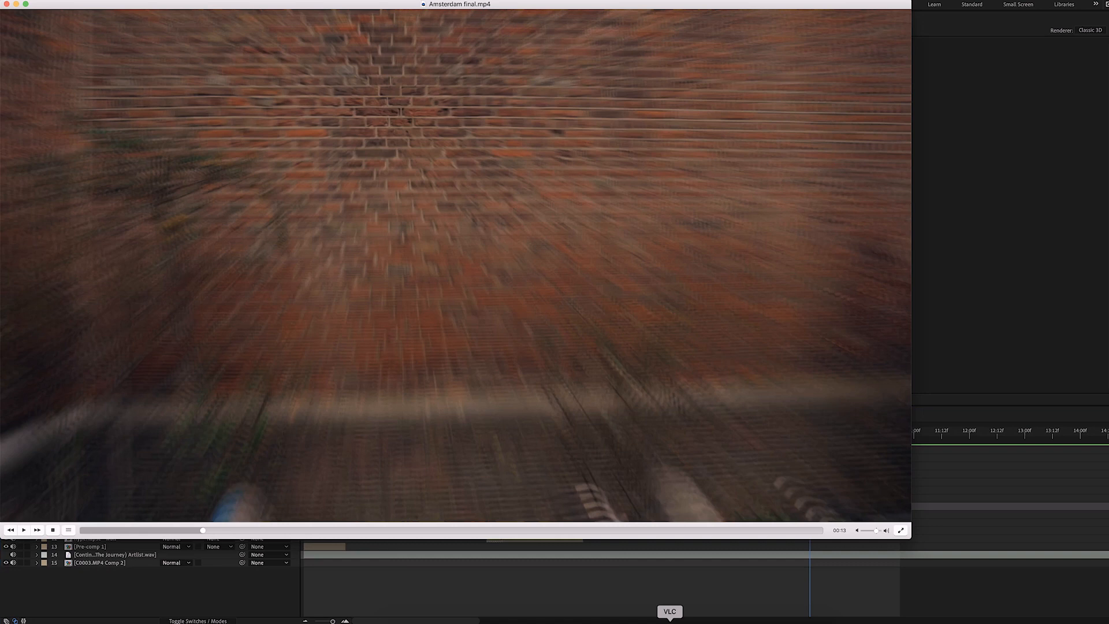
pyautogui.click(24, 530)
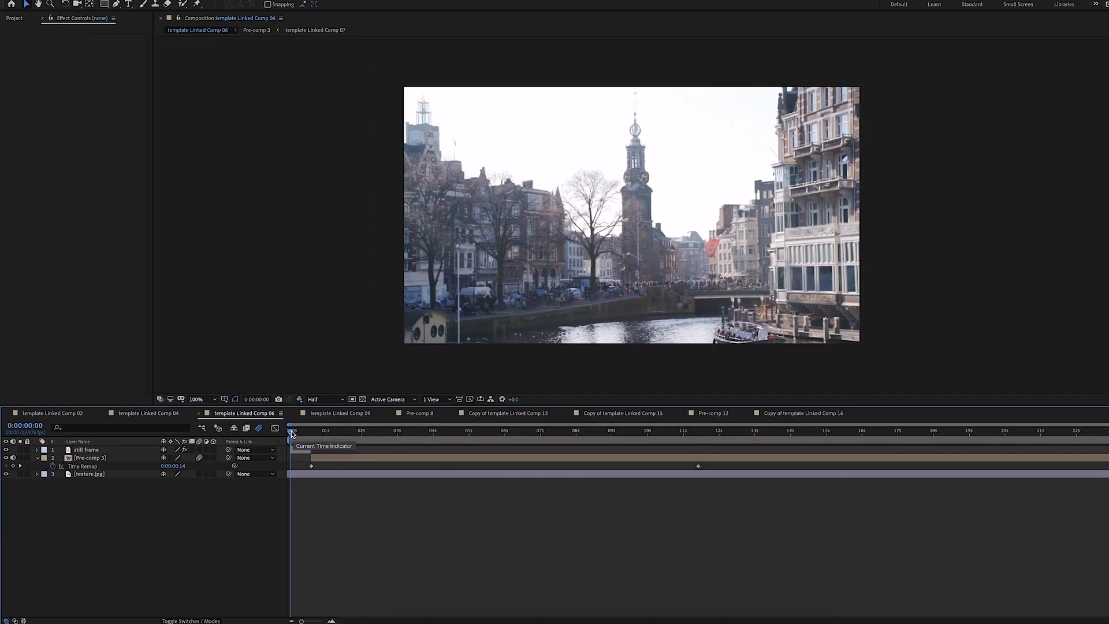
# Step: Examine the still frame layer's effects and the canal-to-postcard transition in template Linked Comp 06 up to 0:00:01:02
pyautogui.moveTo(291, 434); pyautogui.dragTo(310, 440)
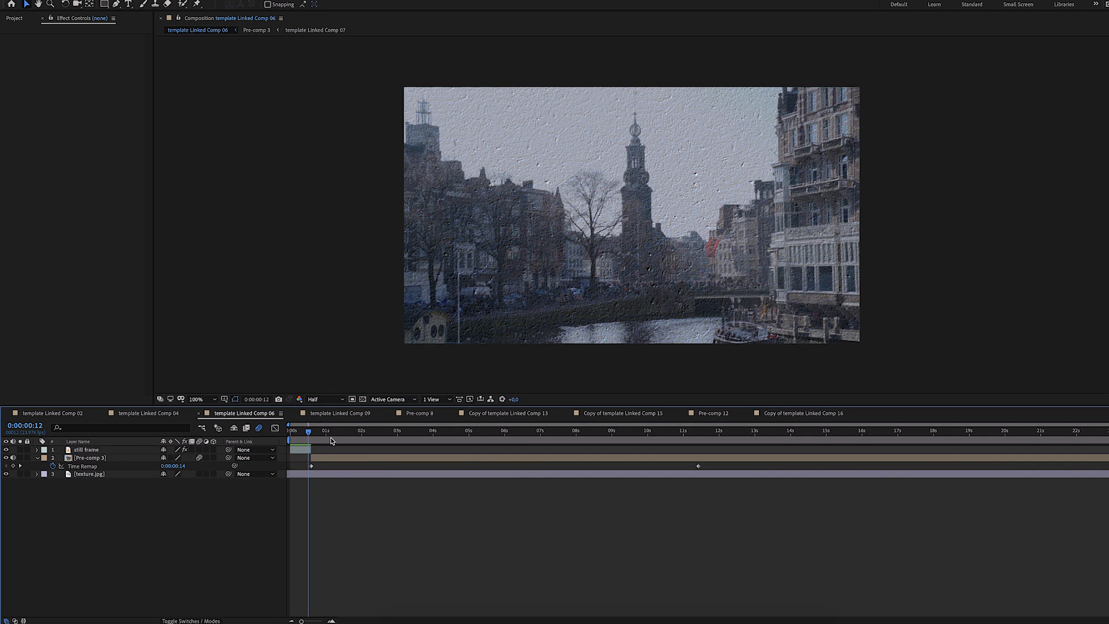
pyautogui.click(300, 450)
pyautogui.moveTo(311, 439)
pyautogui.mouseDown()
pyautogui.moveTo(352, 443)
pyautogui.moveTo(325, 446)
pyautogui.mouseUp()
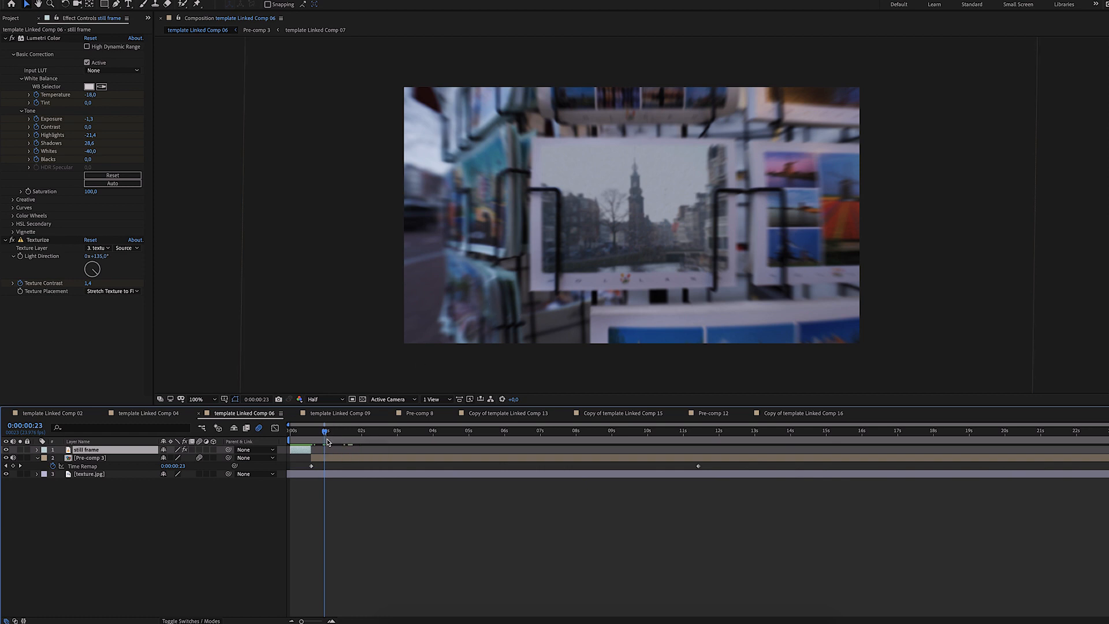
pyautogui.moveTo(324, 436)
pyautogui.mouseDown()
pyautogui.moveTo(439, 435)
pyautogui.moveTo(329, 442)
pyautogui.mouseUp()
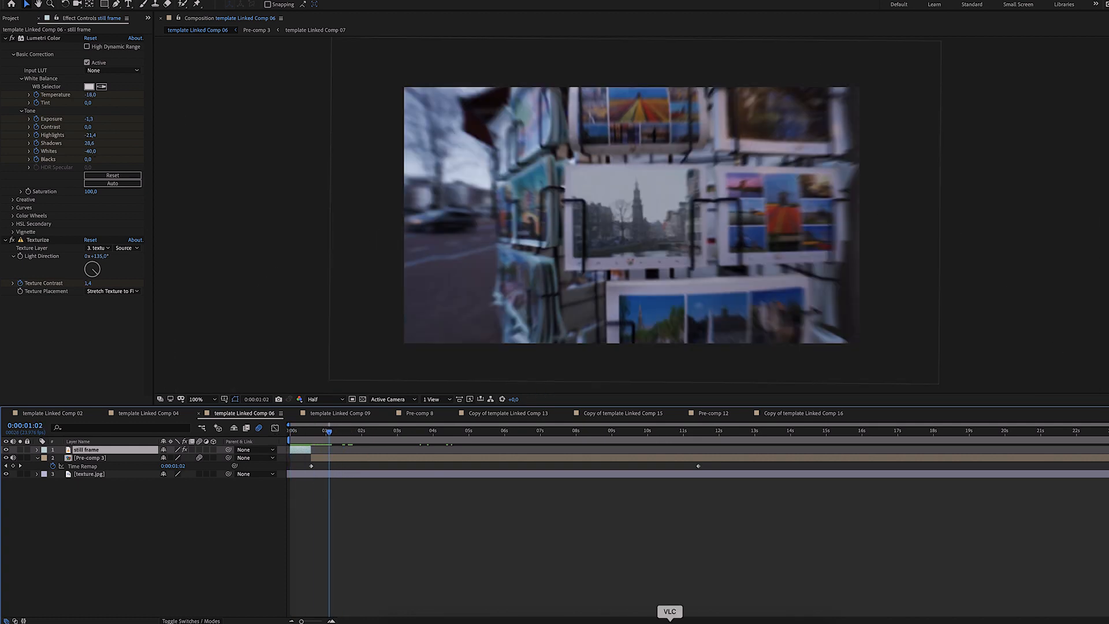
# Step: Switch to VLC and play Amsterdam final.mp4 from the postcard stand through the violinist to the street clock shot
pyautogui.click(669, 620)
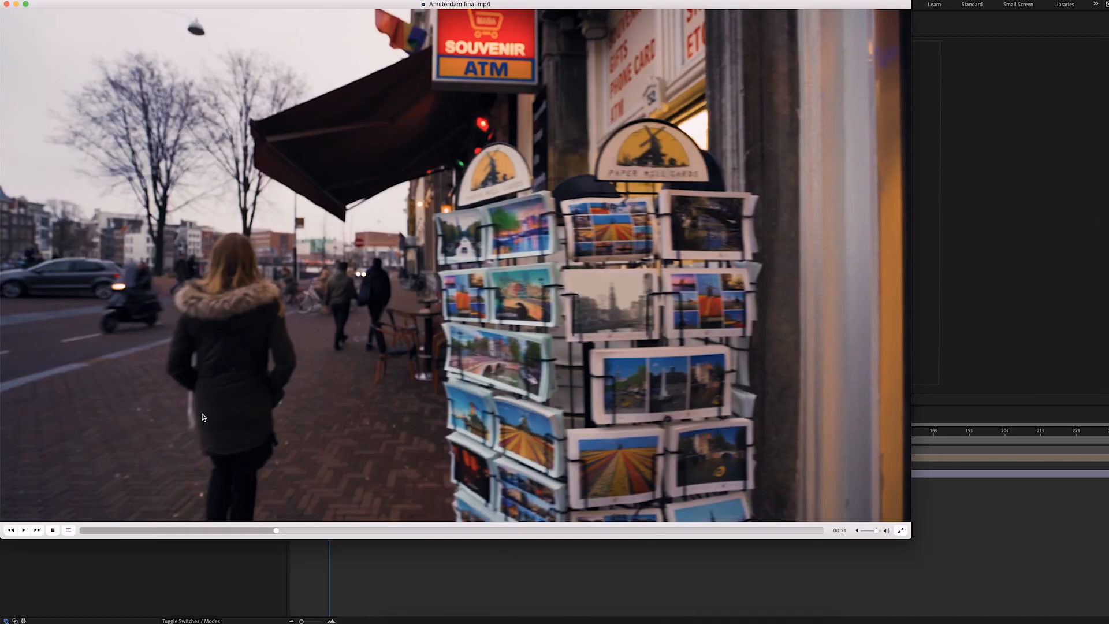
pyautogui.press('space')
pyautogui.press('space')
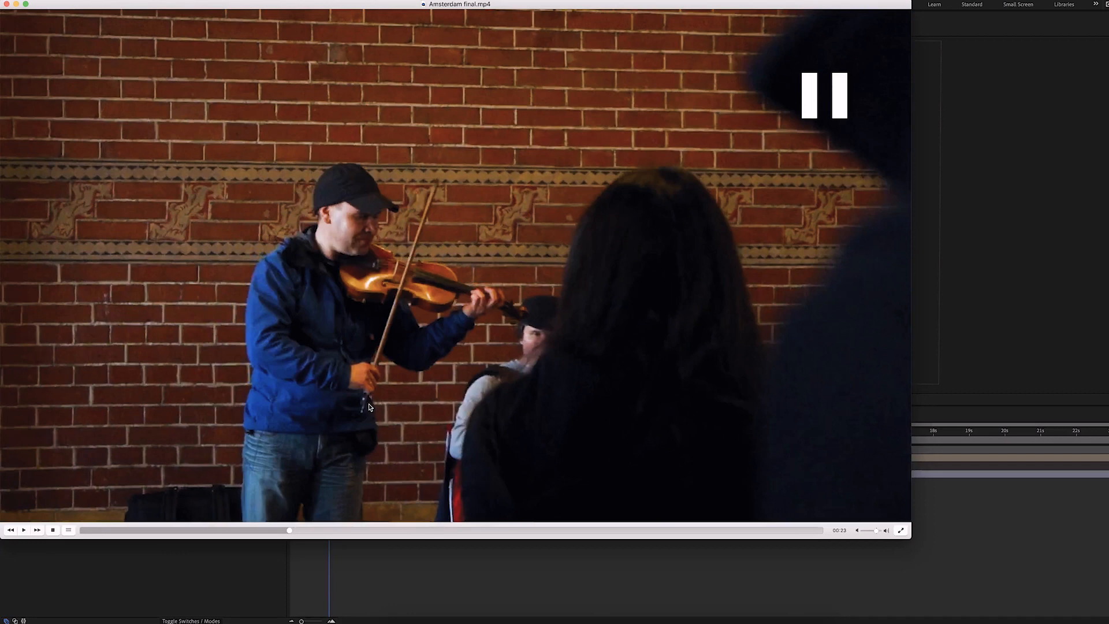
pyautogui.press('space')
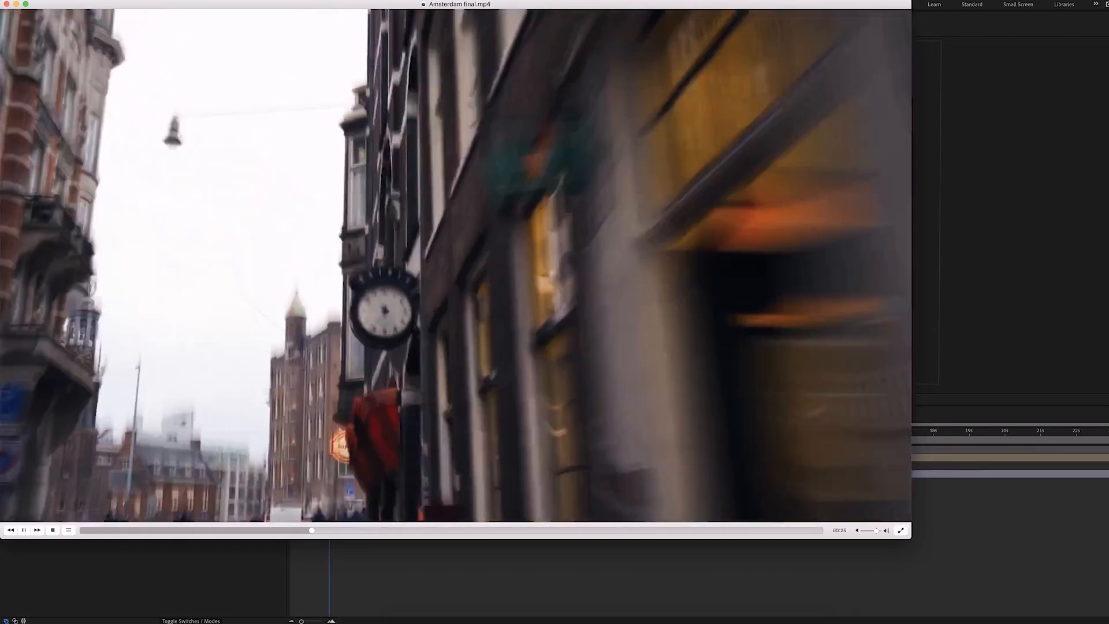
pyautogui.press('space')
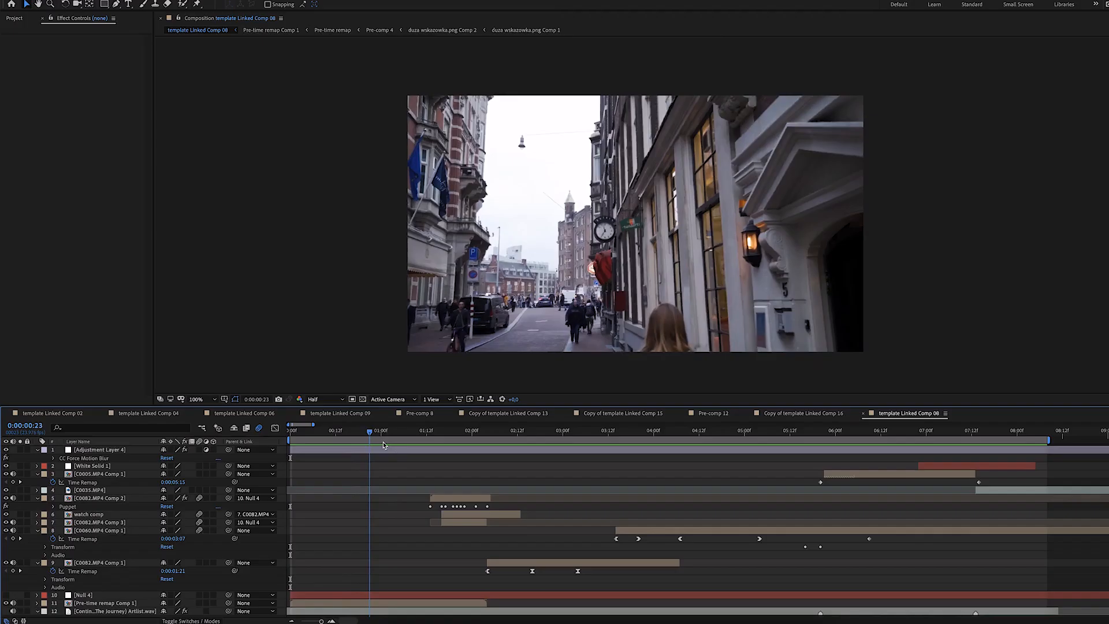
# Step: Examine the street clock up close at the start of template Linked Comp 08, then review its transition to the tree clock around 0:00:02:04
pyautogui.moveTo(372, 456); pyautogui.dragTo(290, 456)
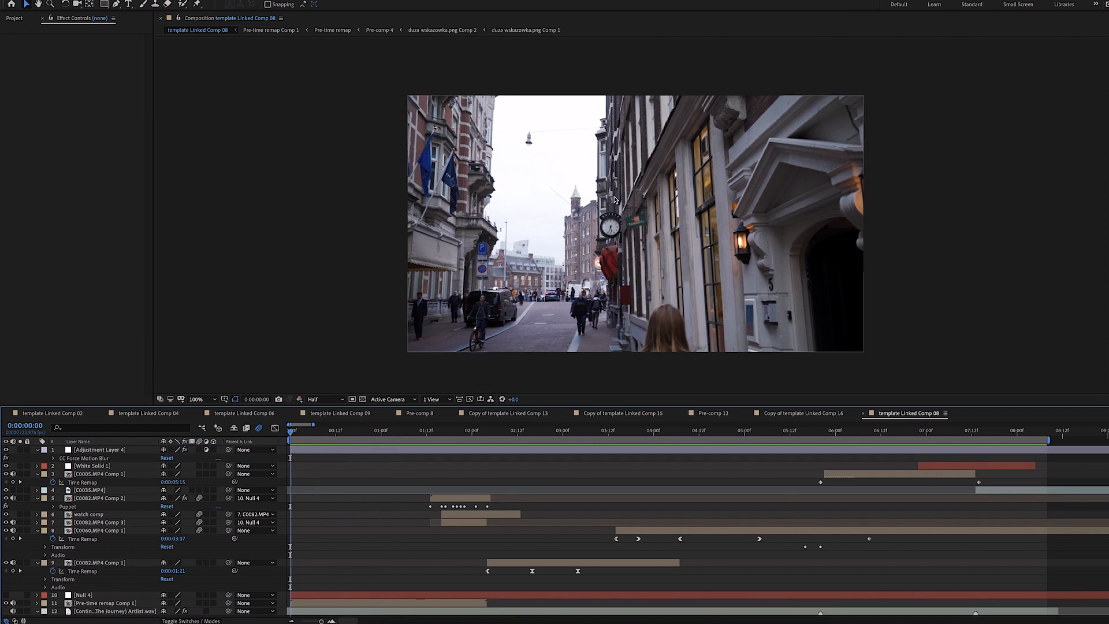
pyautogui.scroll(4, 539, 285)
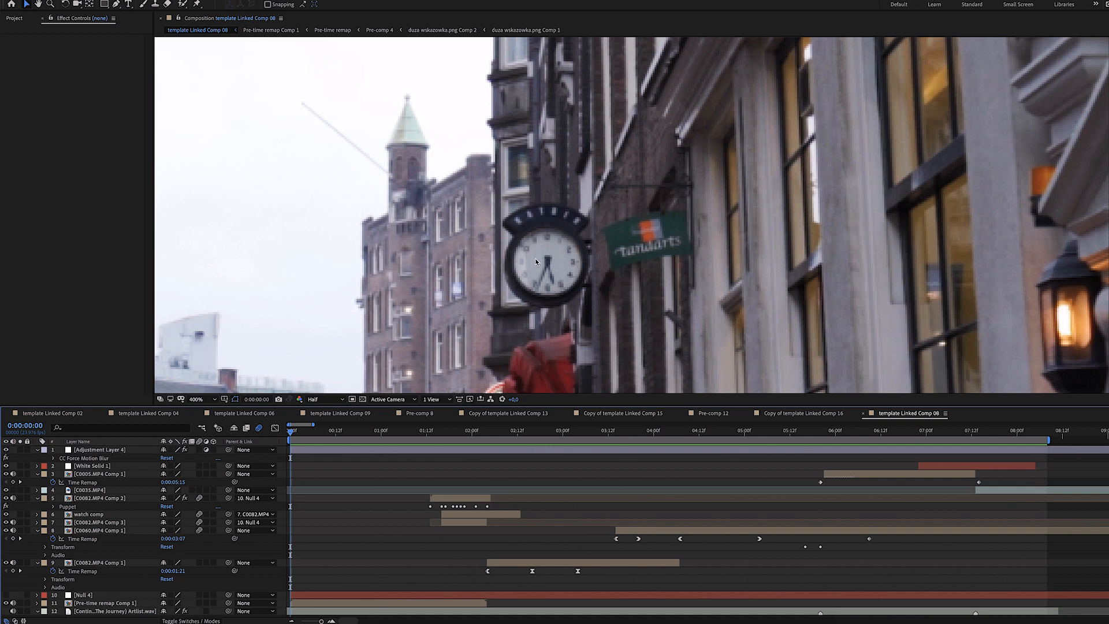
pyautogui.scroll(-2, 522, 300)
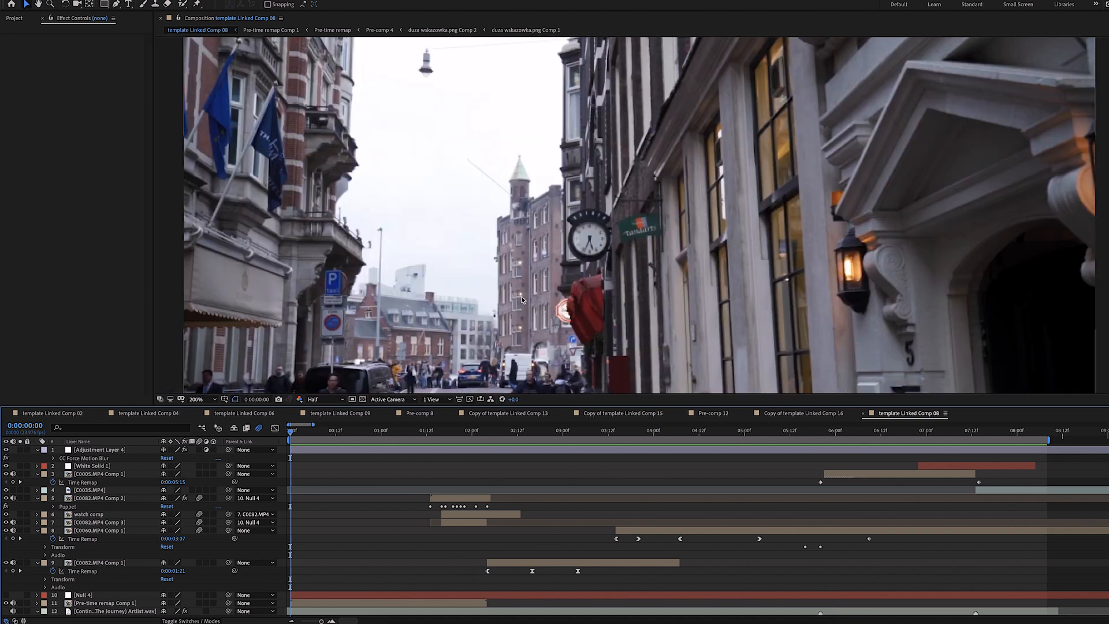
pyautogui.scroll(-1, 534, 297)
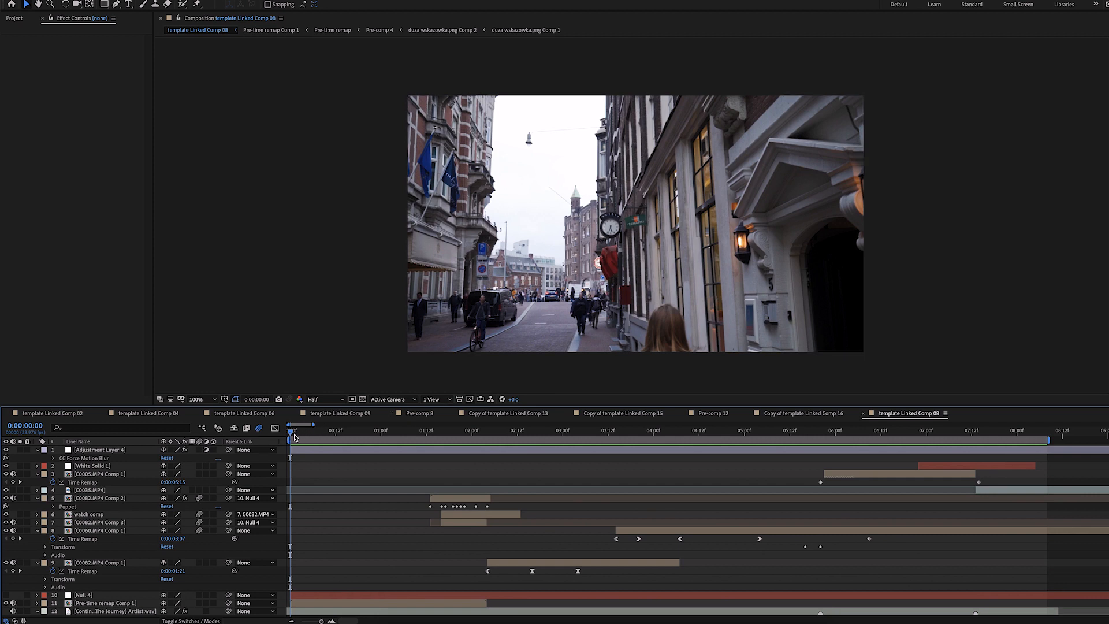
pyautogui.moveTo(295, 436); pyautogui.dragTo(513, 450)
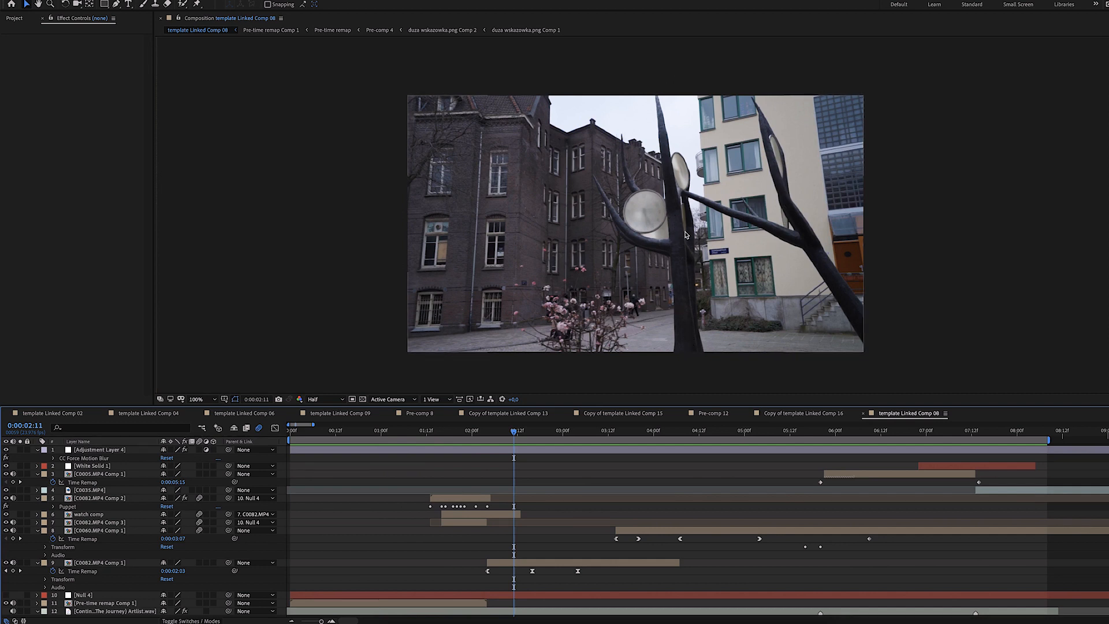
pyautogui.click(487, 434)
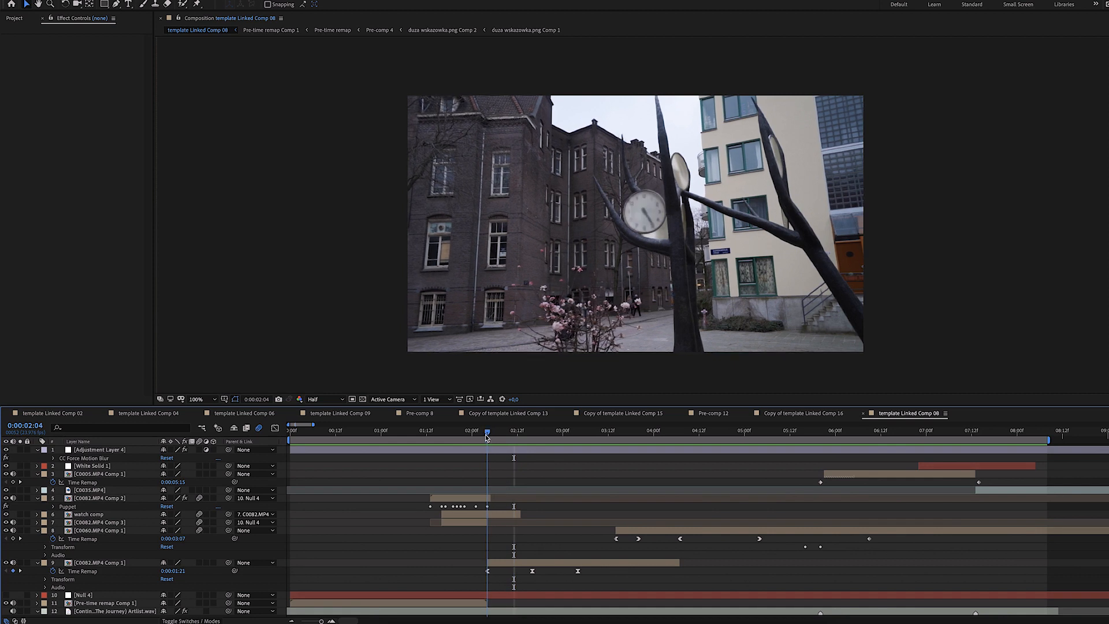
# Step: Inspect the animated Puppet pin keyframes of the C0082.MP4 Comp 2 layer and the tree clock transition from 0:00:01:14 to 0:00:02:15
pyautogui.moveTo(487, 436); pyautogui.dragTo(434, 449)
pyautogui.click(453, 499)
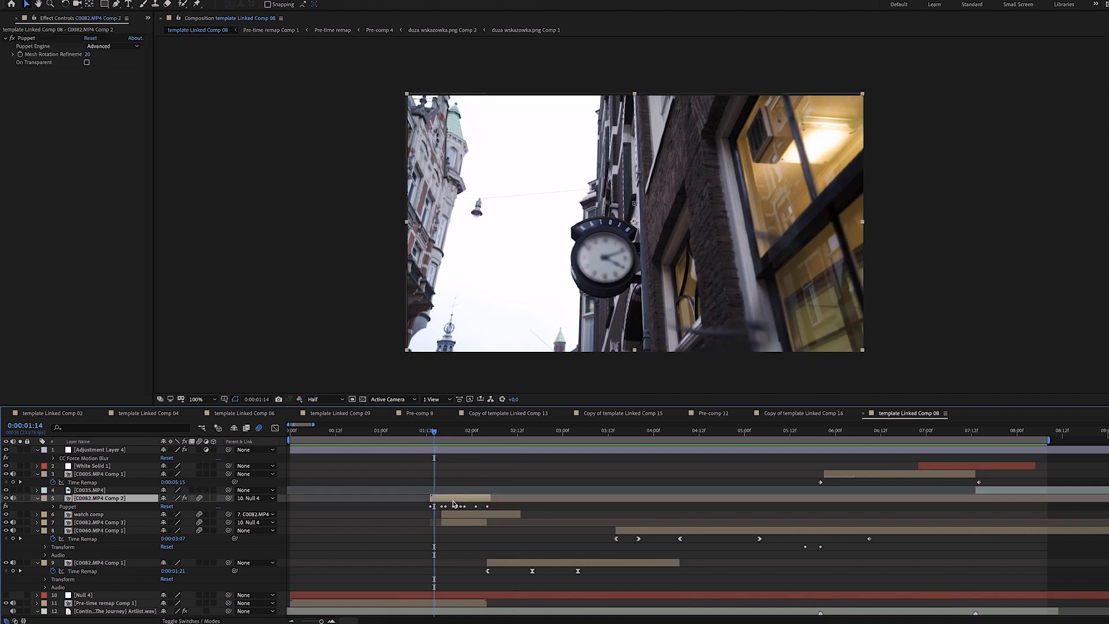
pyautogui.press('u')
pyautogui.moveTo(434, 442)
pyautogui.mouseDown()
pyautogui.moveTo(481, 451)
pyautogui.moveTo(468, 451)
pyautogui.mouseUp()
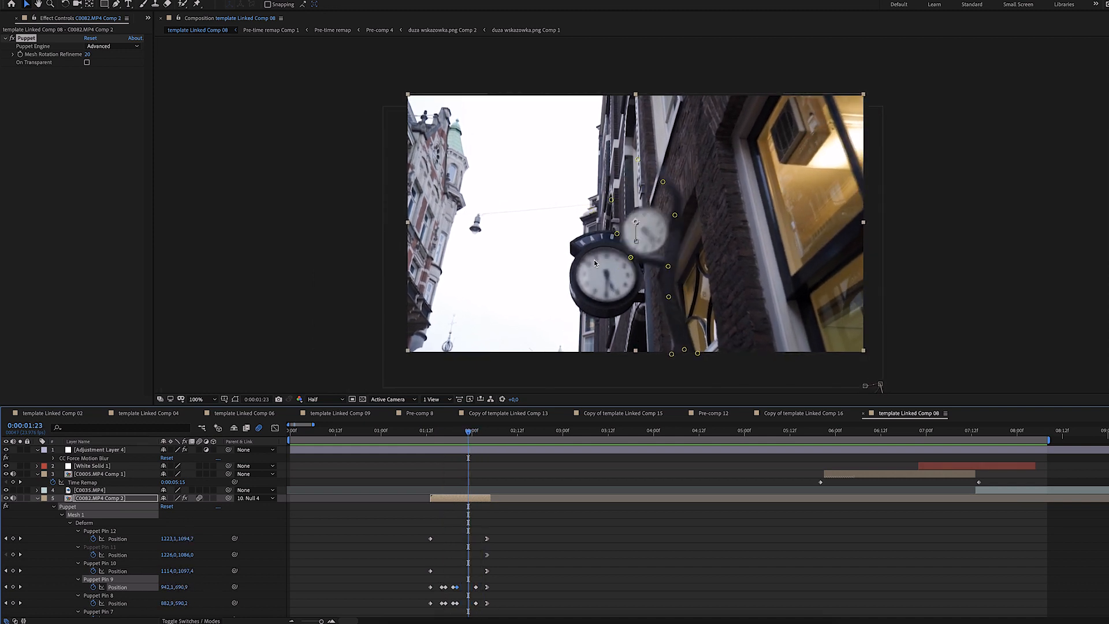
pyautogui.moveTo(471, 435); pyautogui.dragTo(530, 442)
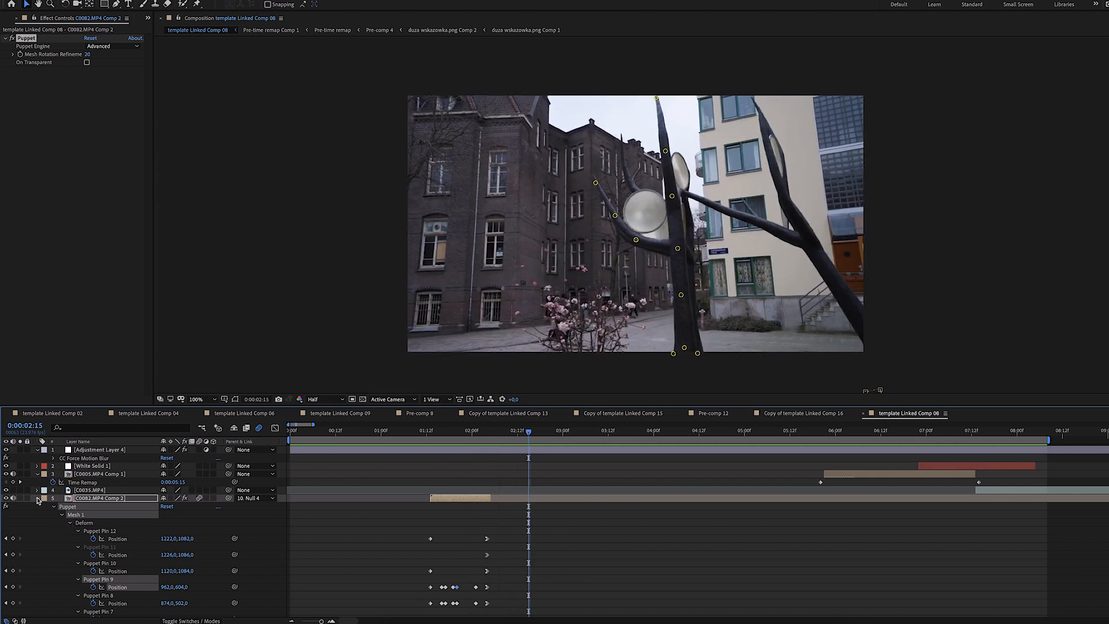
pyautogui.click(37, 498)
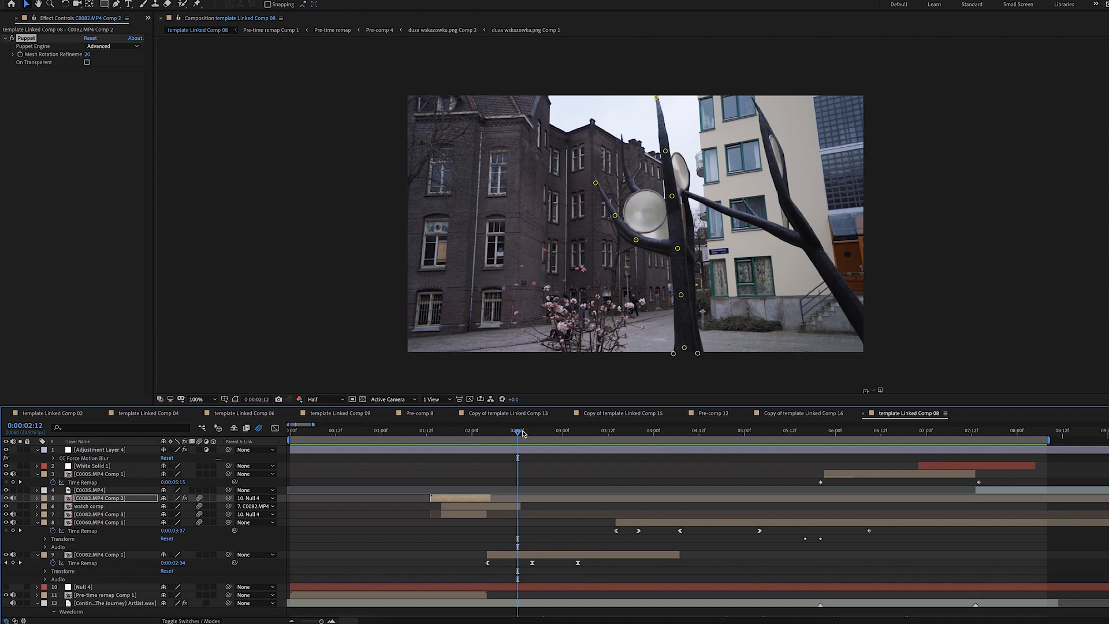
# Step: Examine the fast turn from the tree clock to the woman around 0:00:02:16 and the adjustment layer's CC Force Motion Blur settings
pyautogui.moveTo(518, 437); pyautogui.dragTo(551, 451)
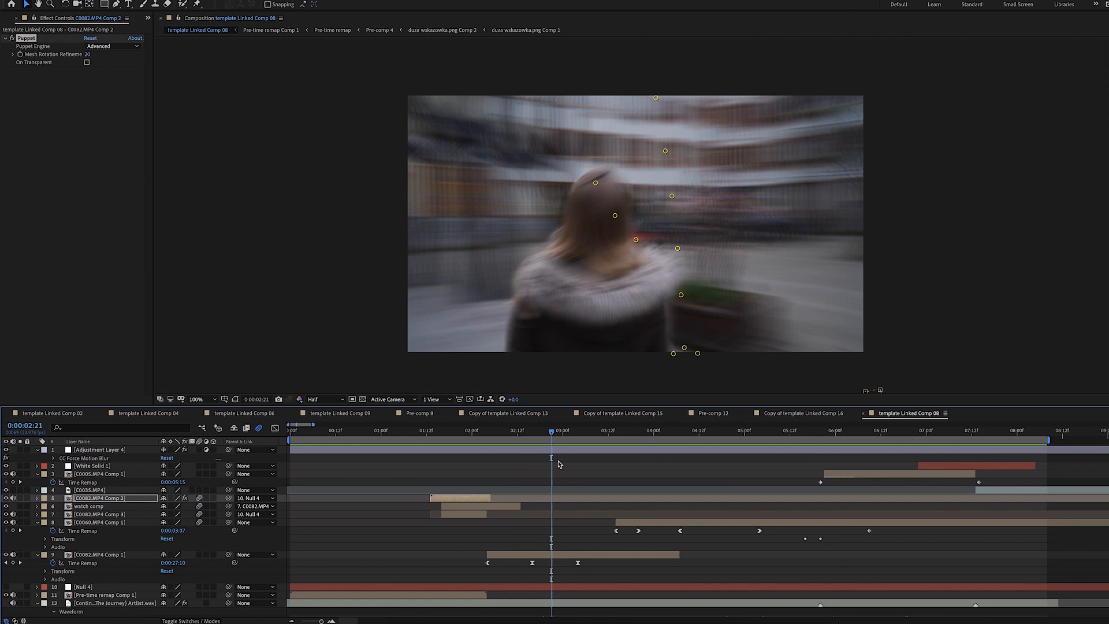
pyautogui.moveTo(551, 433); pyautogui.dragTo(531, 437)
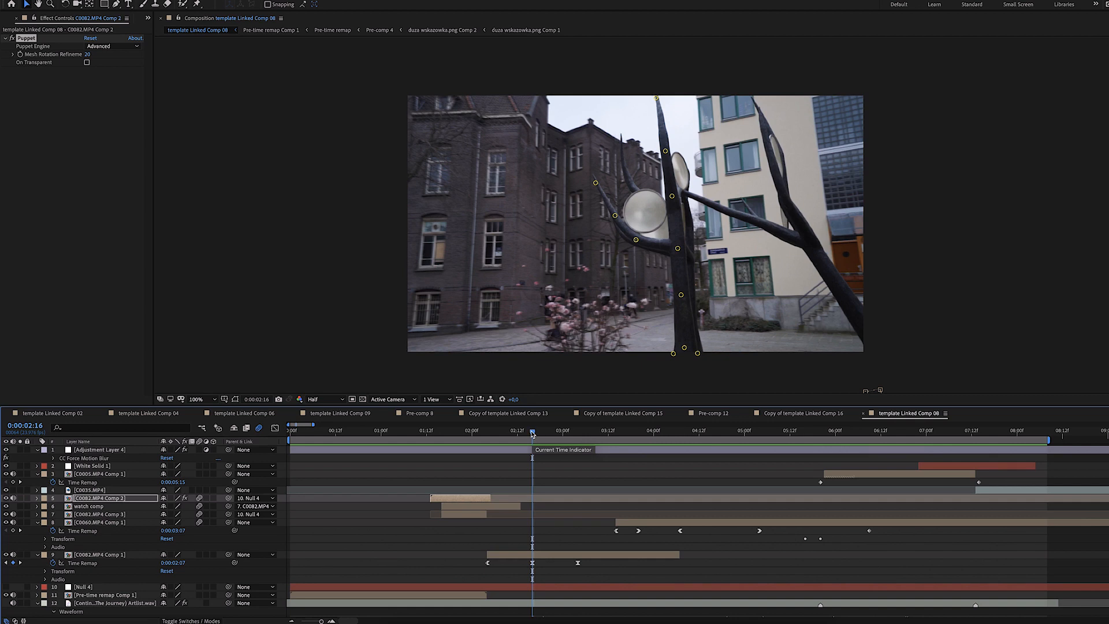
pyautogui.moveTo(533, 434)
pyautogui.mouseDown()
pyautogui.moveTo(545, 437)
pyautogui.moveTo(533, 437)
pyautogui.mouseUp()
pyautogui.click(519, 449)
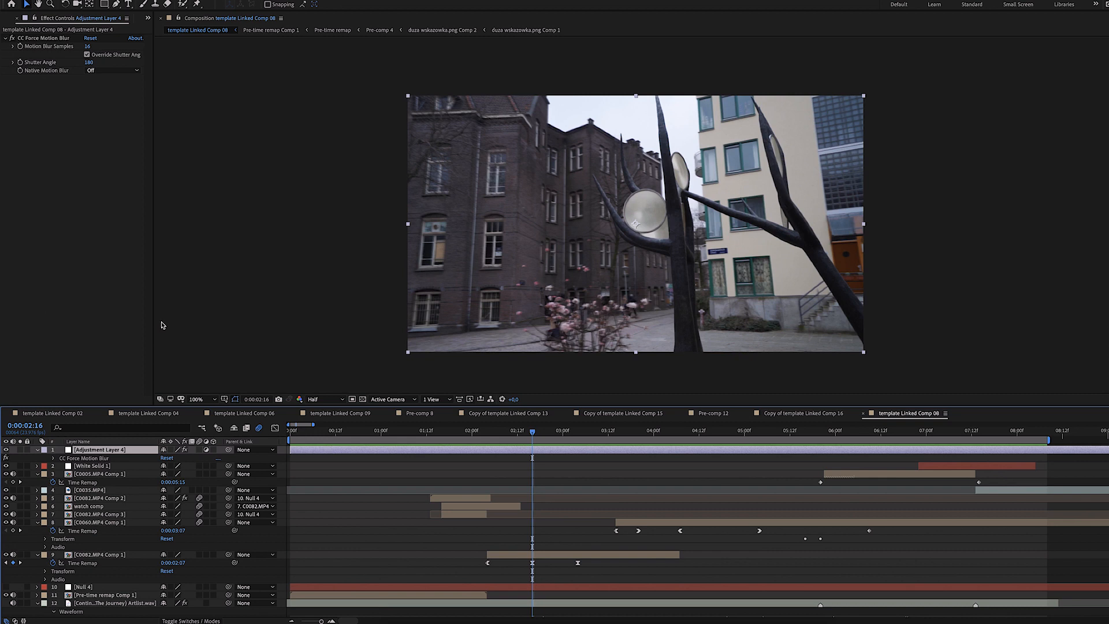
# Step: Review the composition from the woman's street shot through the dark passage to the crowd shot at 0:00:07:13
pyautogui.moveTo(547, 434); pyautogui.dragTo(770, 491)
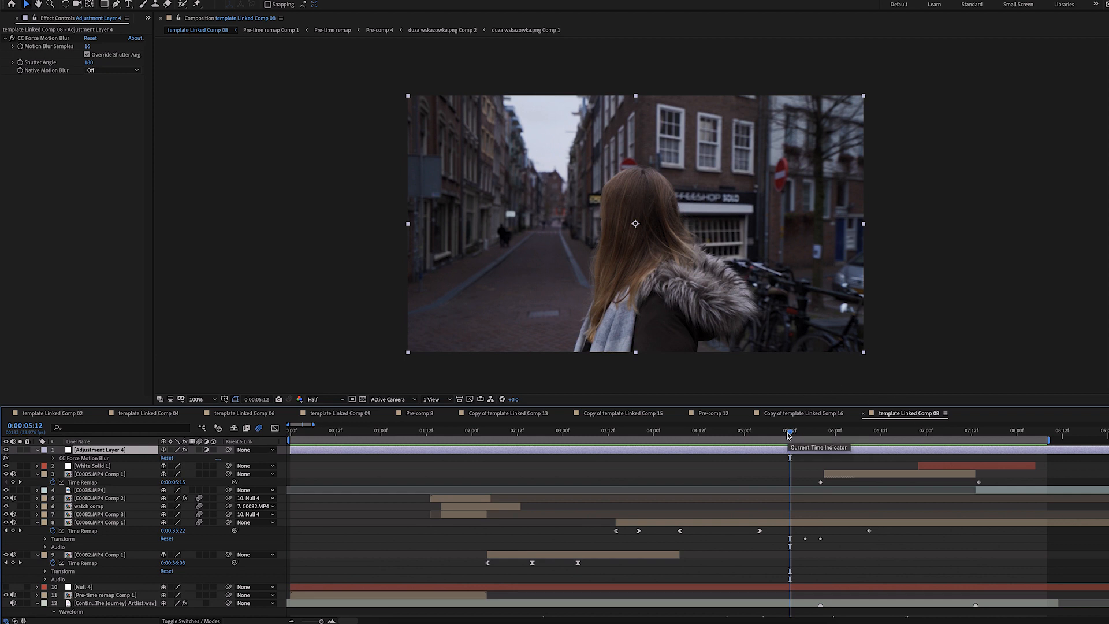
pyautogui.moveTo(790, 434); pyautogui.dragTo(952, 452)
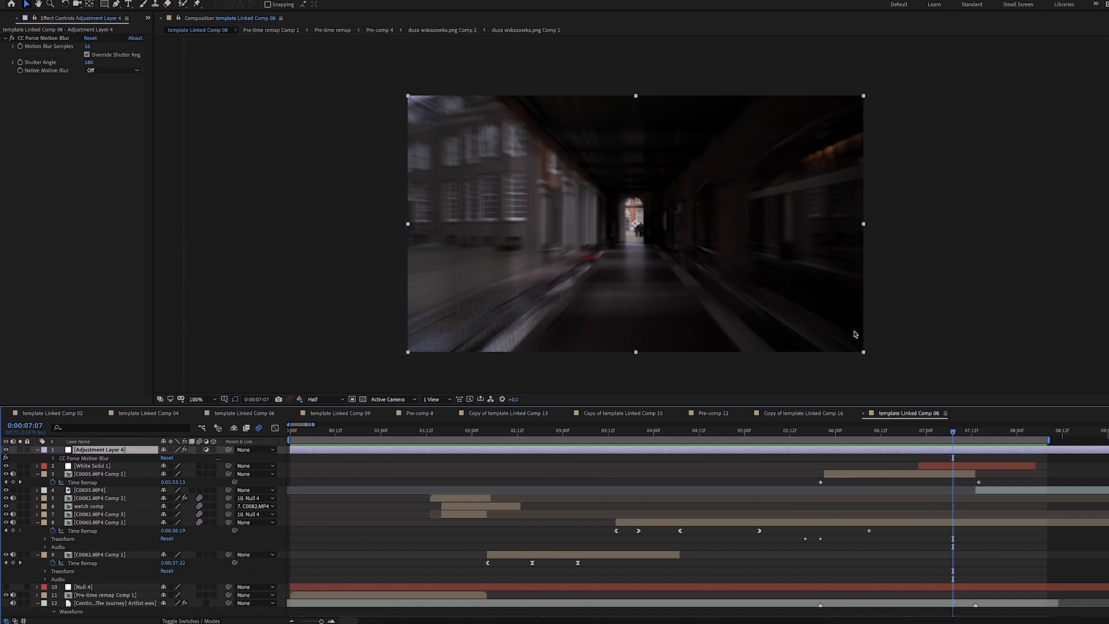
pyautogui.moveTo(953, 434); pyautogui.dragTo(968, 434)
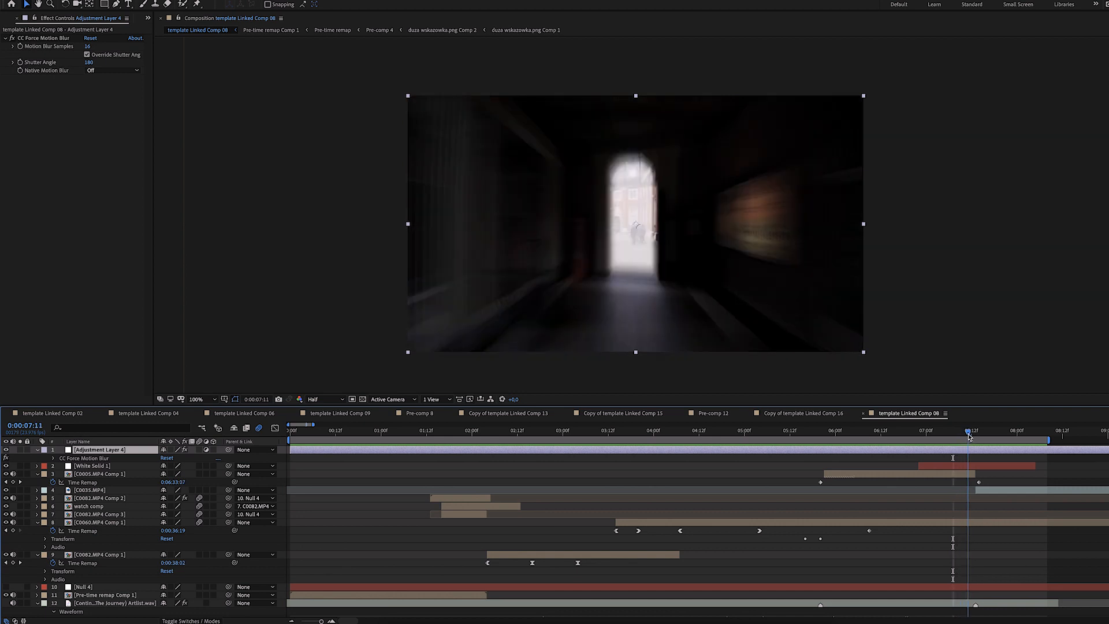
pyautogui.moveTo(969, 437); pyautogui.dragTo(963, 438)
pyautogui.moveTo(970, 440); pyautogui.dragTo(983, 437)
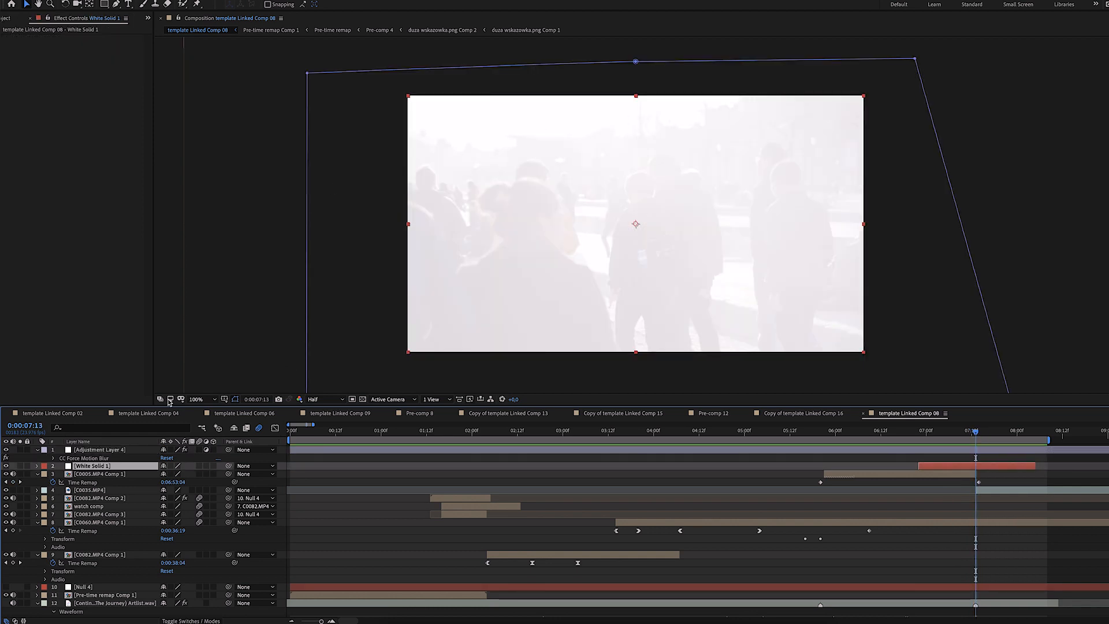
# Step: Inspect the blending mode and Opacity keyframes of the White Solid 1 layer and review its fade up to 0:00:08:04
pyautogui.click(197, 620)
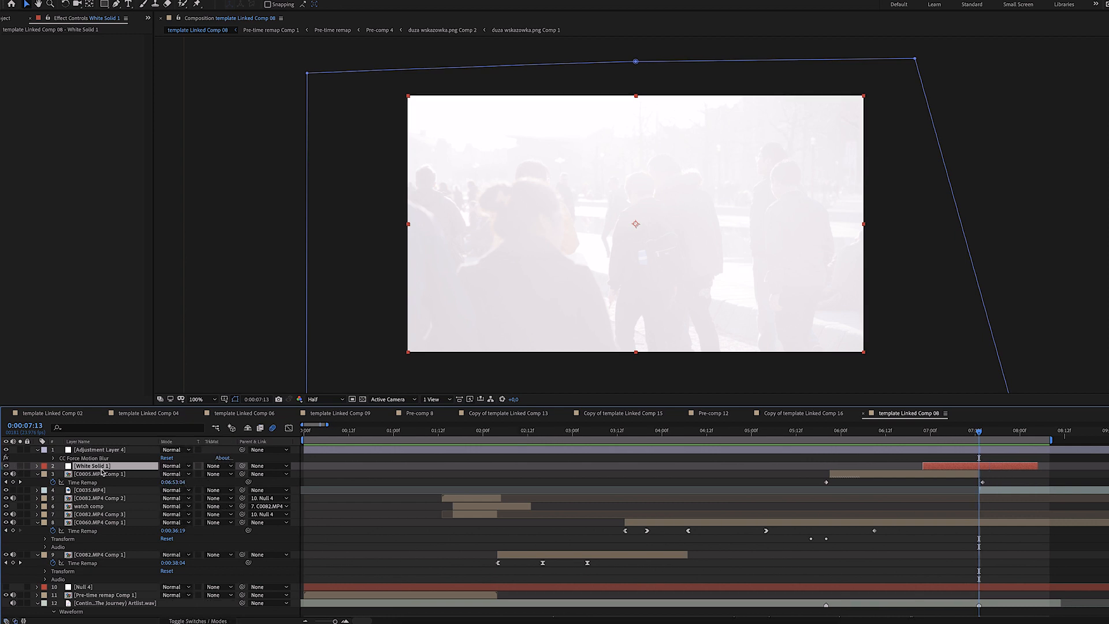
pyautogui.press('u')
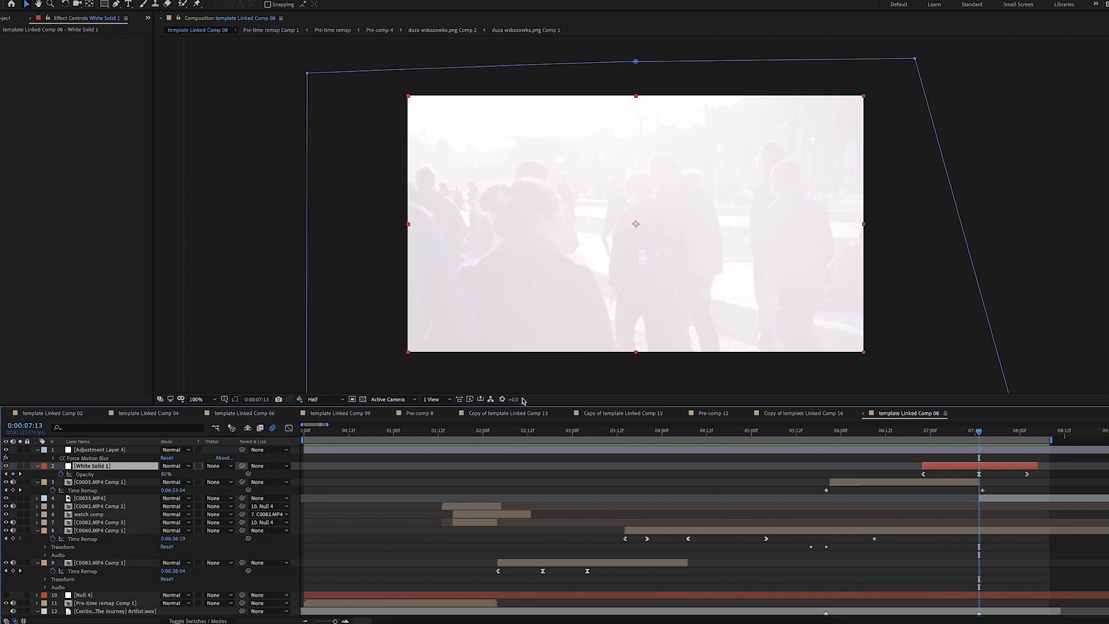
pyautogui.moveTo(978, 433); pyautogui.dragTo(1037, 440)
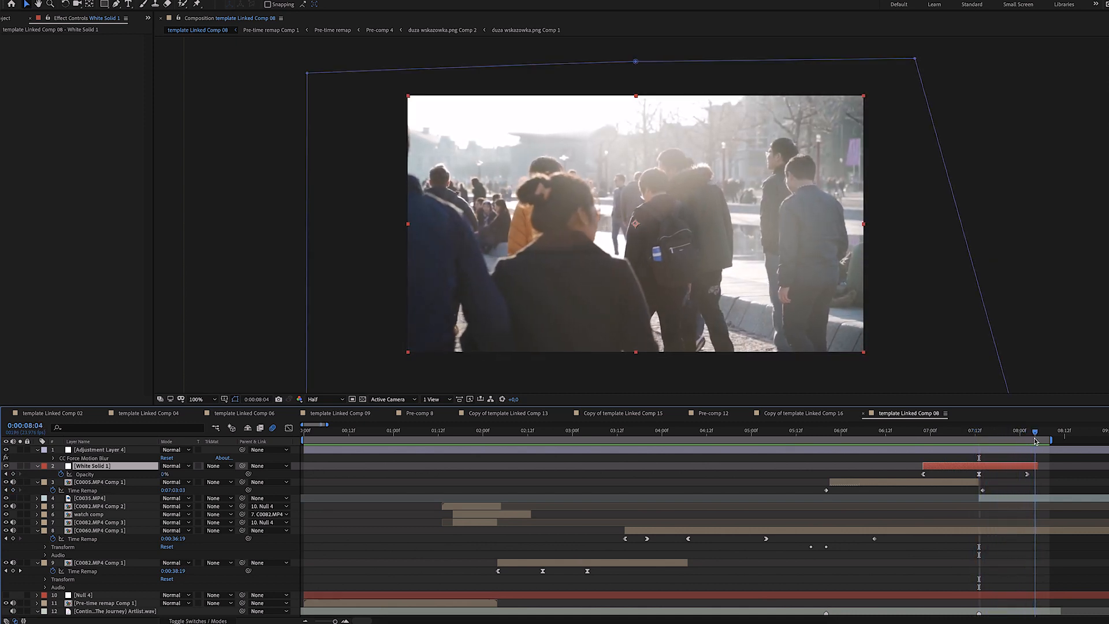
# Step: Switch to VLC, play Amsterdam final.mp4 from the courtyard turn to the handpan shot, and return to After Effects
pyautogui.click(668, 622)
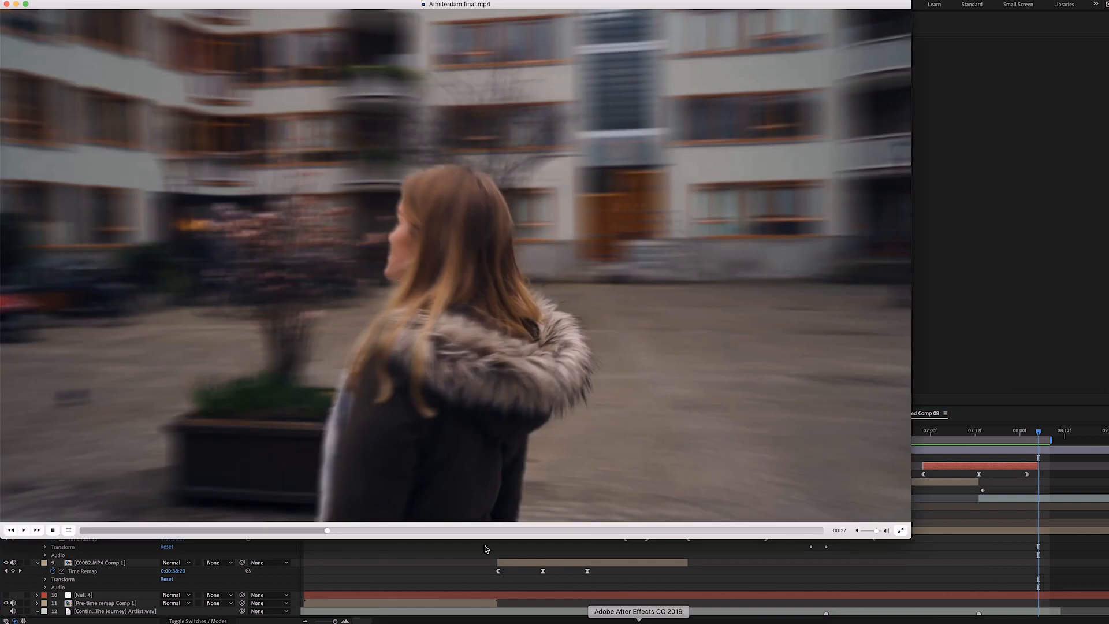
pyautogui.press('space')
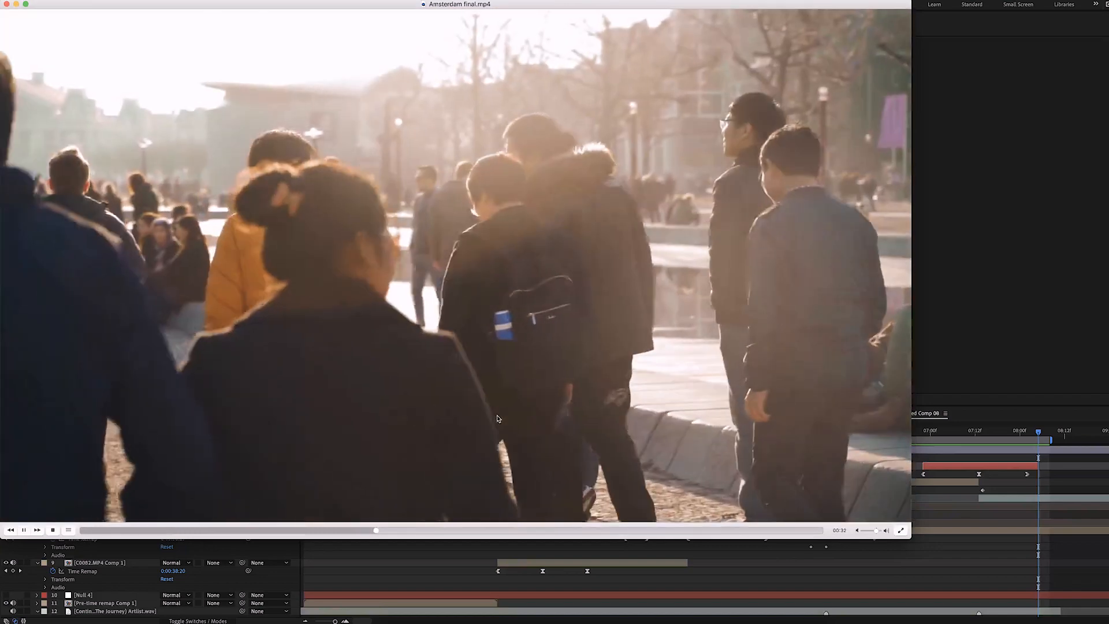
pyautogui.press('space')
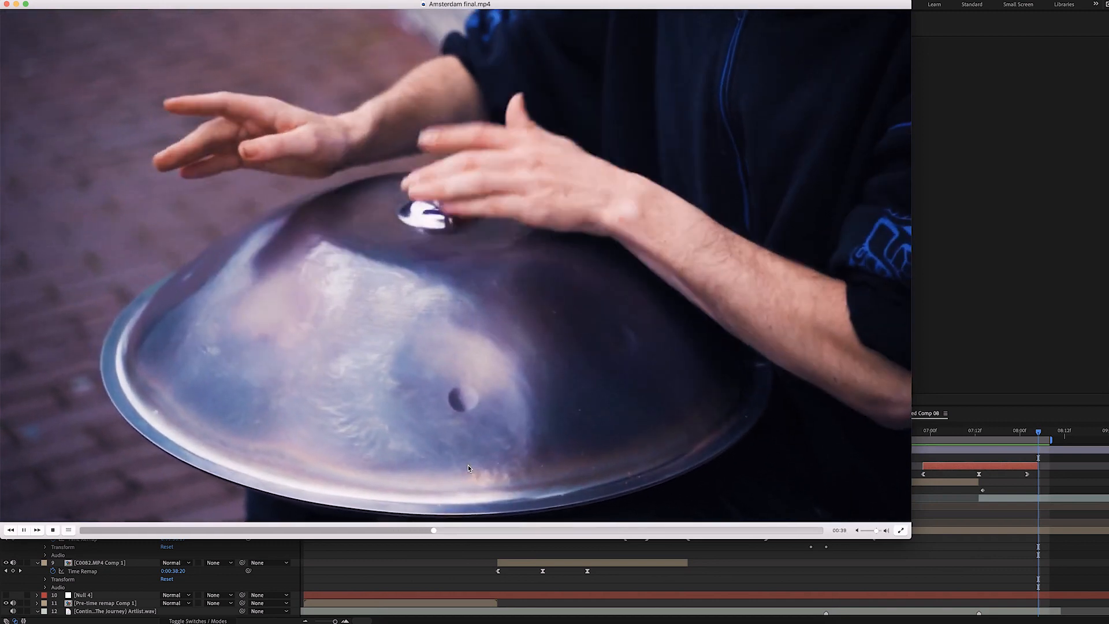
pyautogui.press('space')
pyautogui.click(994, 545)
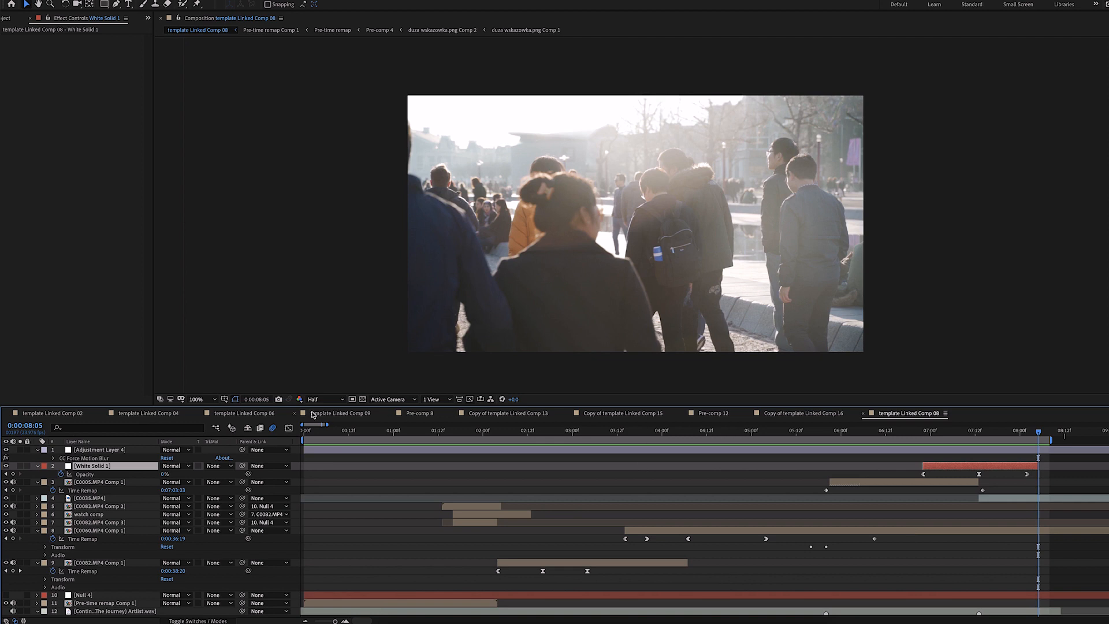
# Step: Open template Linked Comp 09 and examine the handpan layer's seven Ripple effects, Lumetri Color settings and Radius keyframes up to 0:00:06:07
pyautogui.click(340, 413)
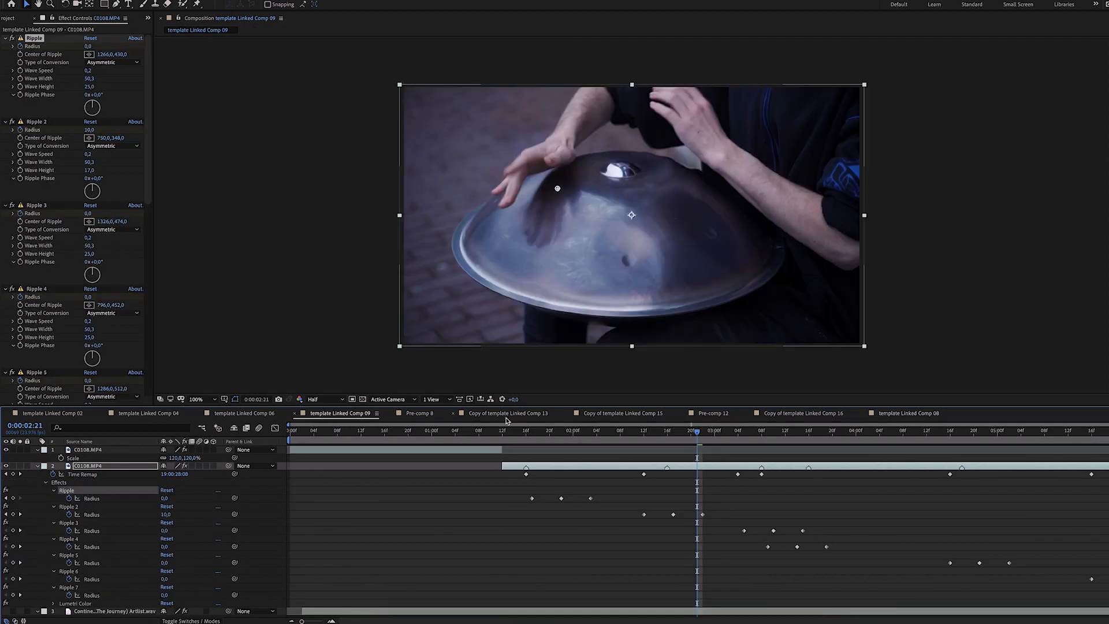
pyautogui.moveTo(402, 438); pyautogui.dragTo(543, 447)
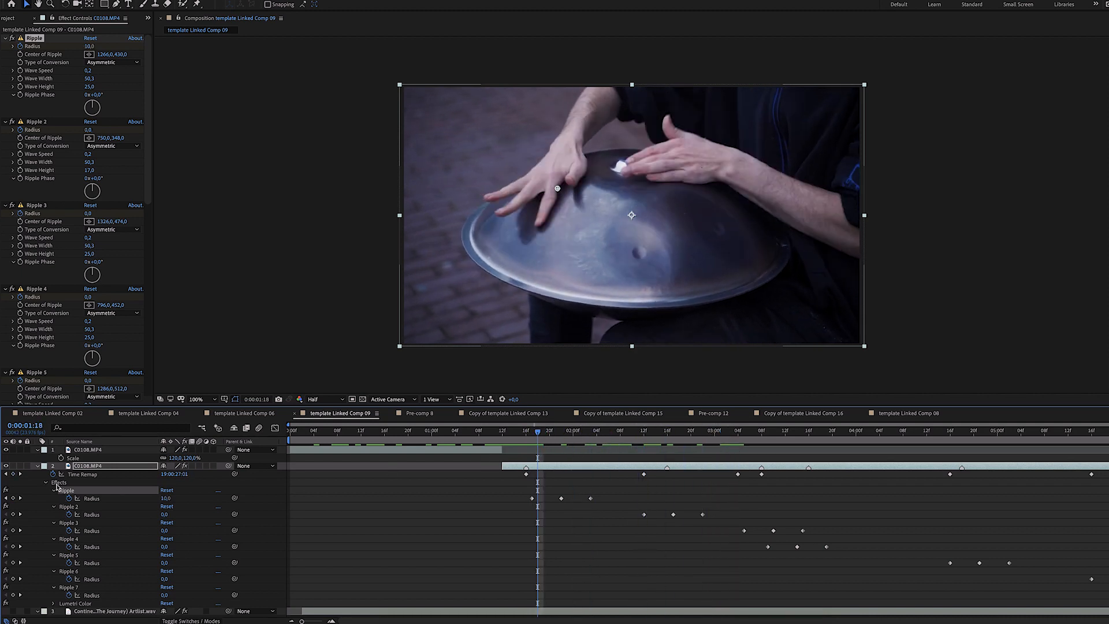
pyautogui.moveTo(545, 434); pyautogui.dragTo(539, 436)
pyautogui.moveTo(539, 437)
pyautogui.mouseDown()
pyautogui.moveTo(590, 454)
pyautogui.moveTo(523, 449)
pyautogui.mouseUp()
pyautogui.scroll(-4, 86, 281)
pyautogui.scroll(-5, 87, 281)
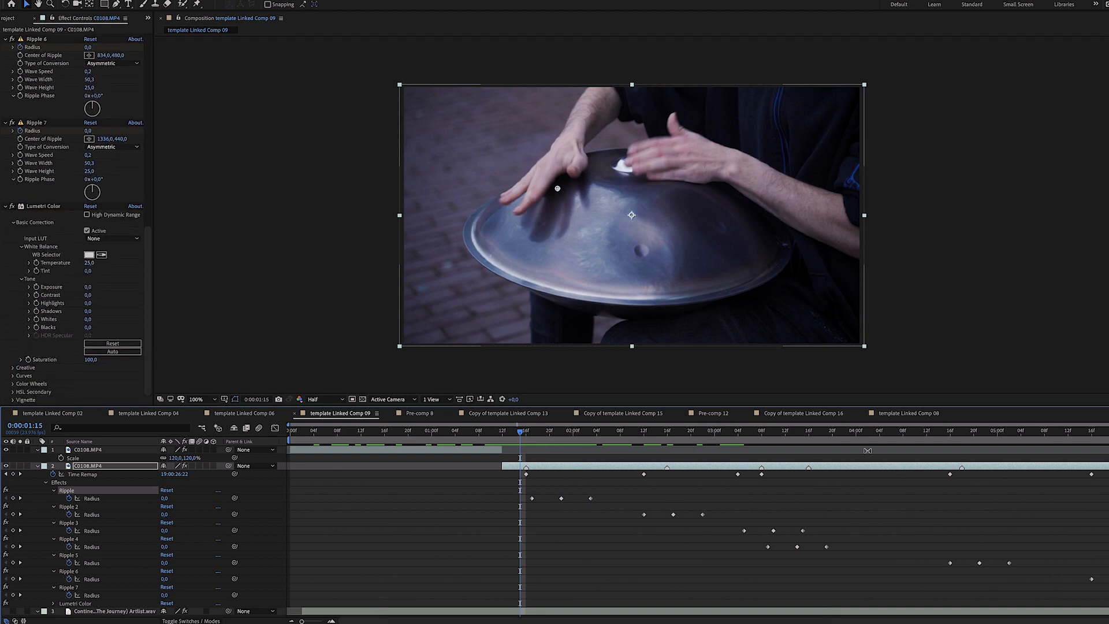
pyautogui.moveTo(520, 433); pyautogui.dragTo(1108, 525)
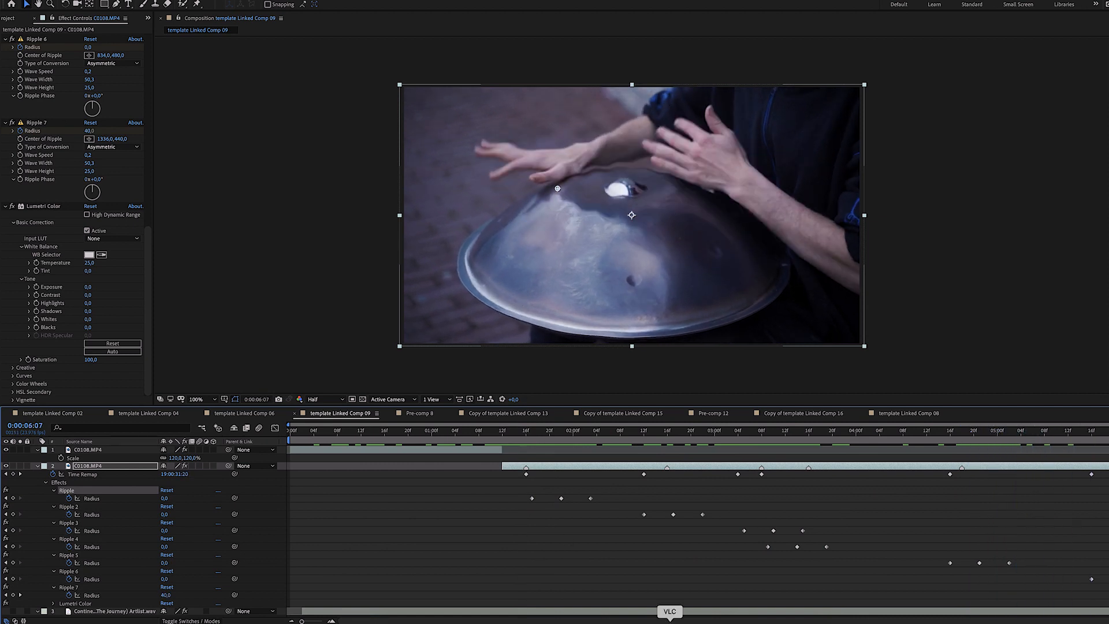
# Step: Switch to VLC, play Amsterdam final.mp4 through the coin and palace shots to the museum lawn, and return to After Effects
pyautogui.click(668, 609)
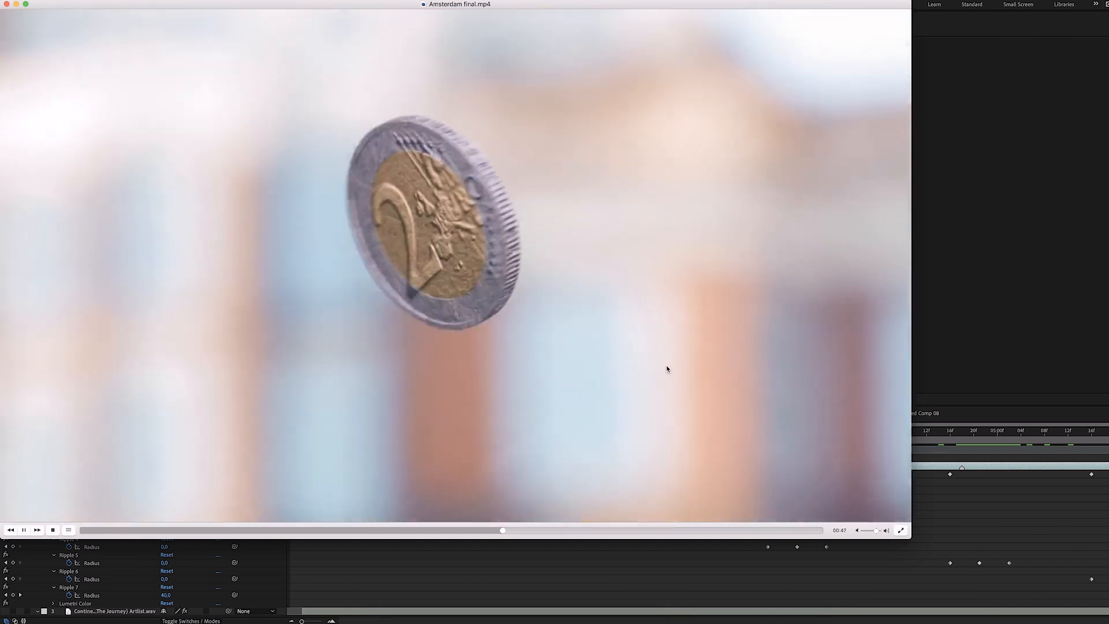
pyautogui.press('space')
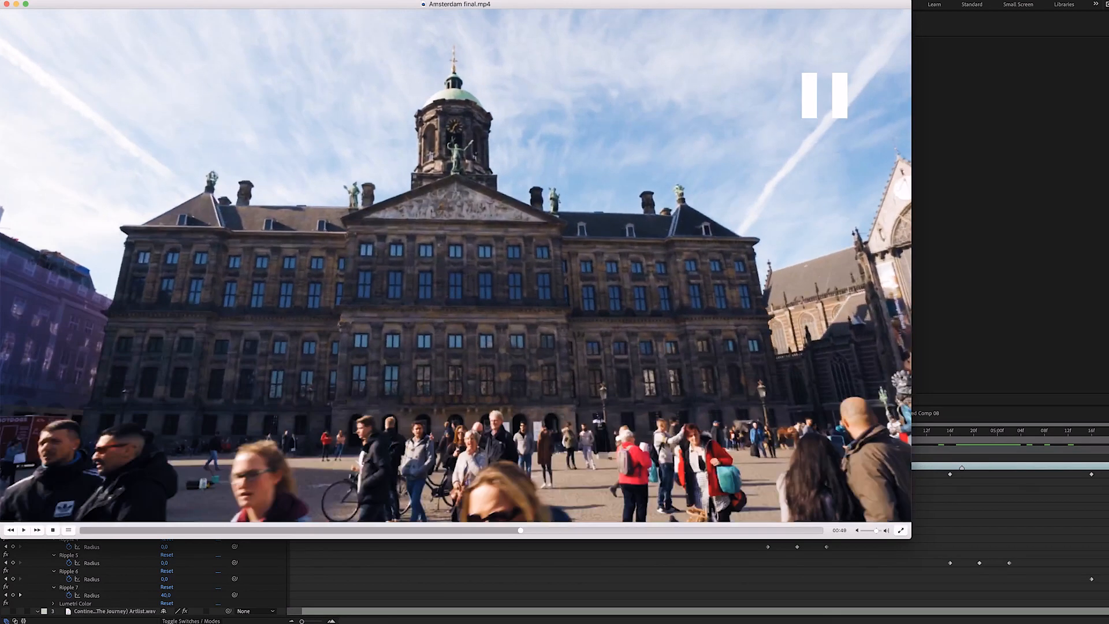
pyautogui.press('space')
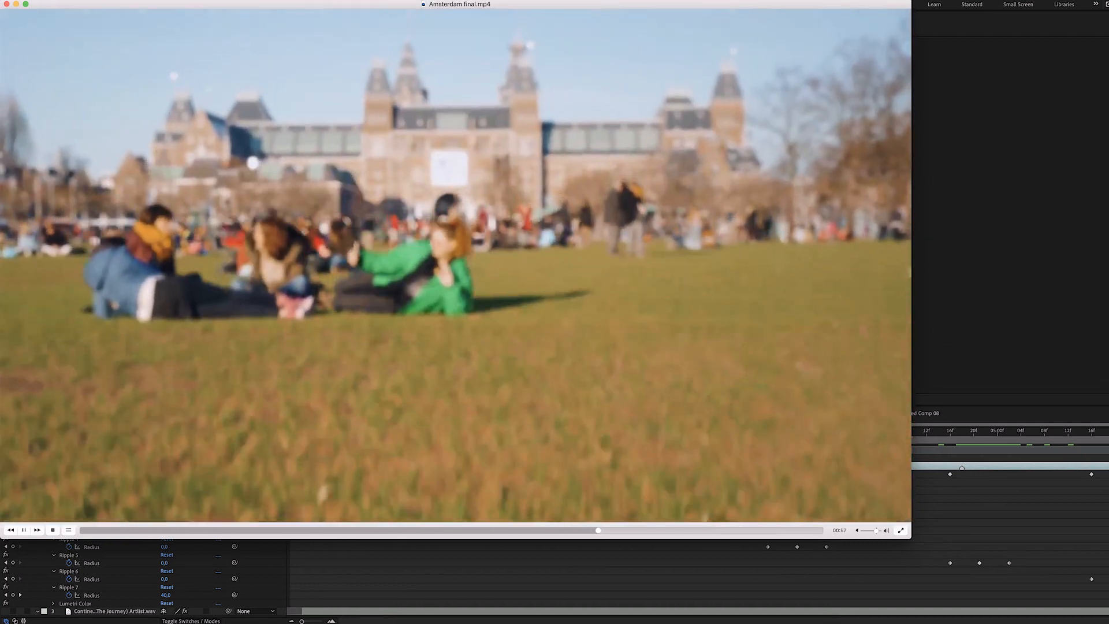
pyautogui.click(671, 401)
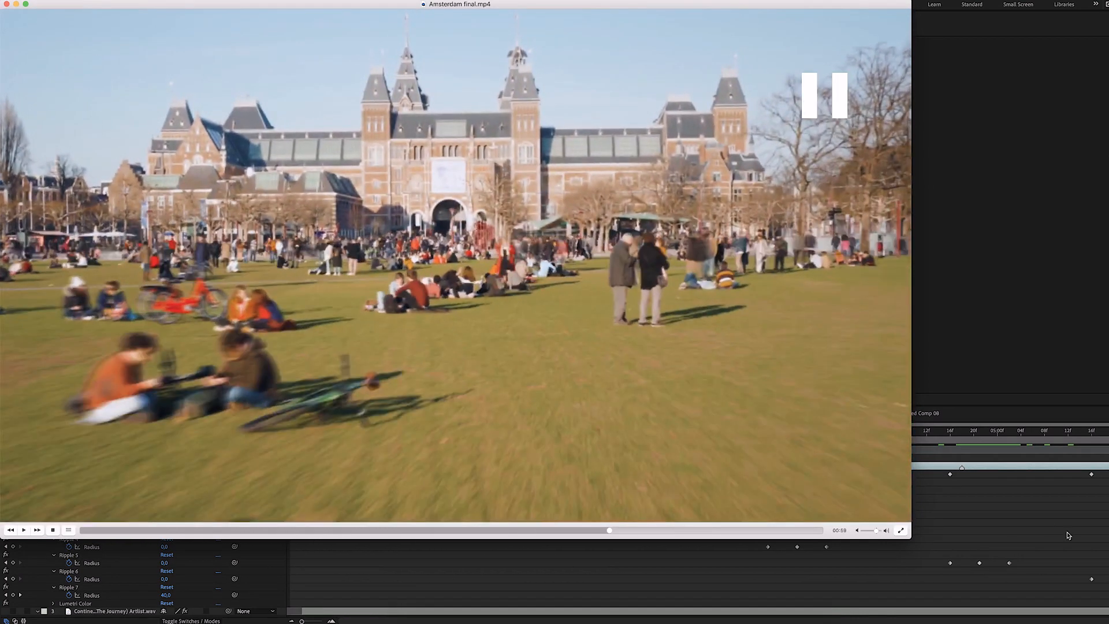
pyautogui.click(1049, 526)
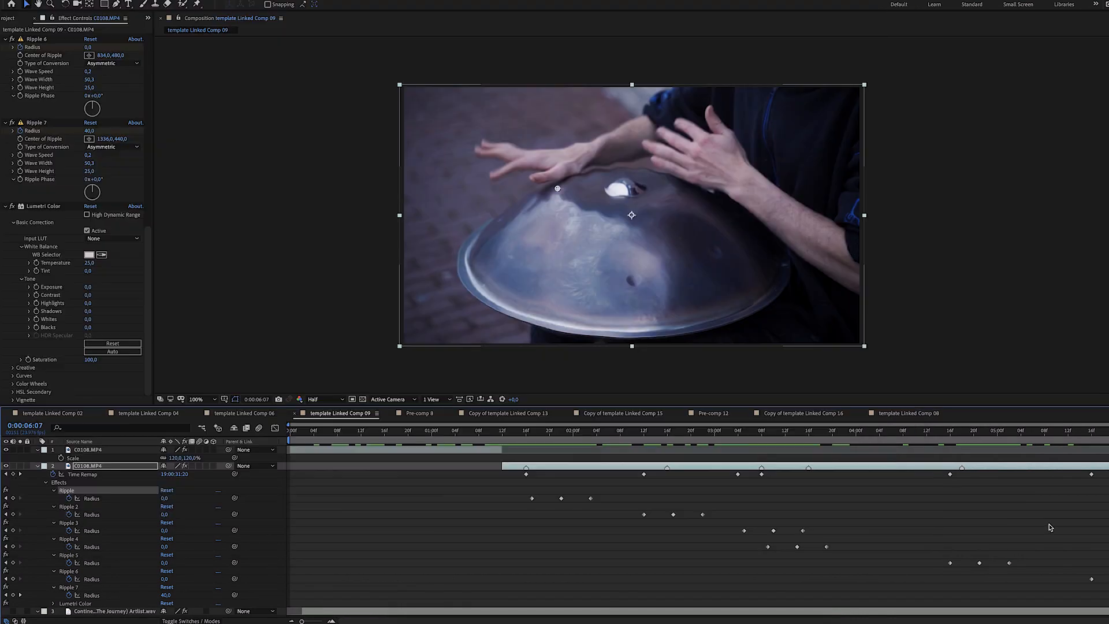
# Step: Open Pre-comp 8, select the coin layer and review the coin toss from the hand to the palace reveal at 0:00:15:13
pyautogui.click(421, 413)
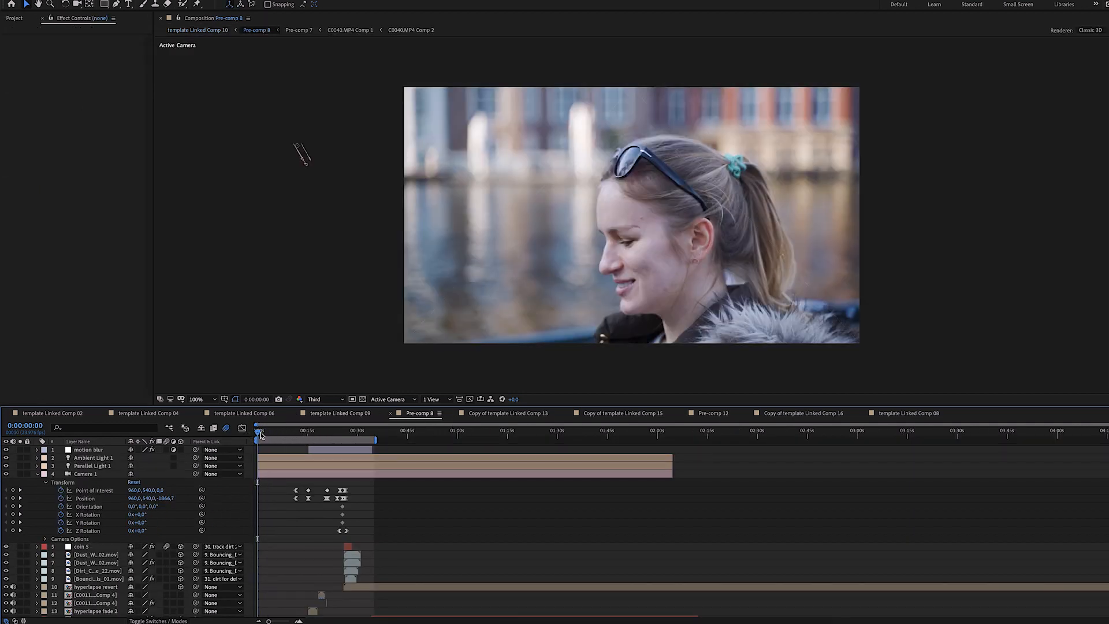
pyautogui.moveTo(266, 434); pyautogui.dragTo(283, 438)
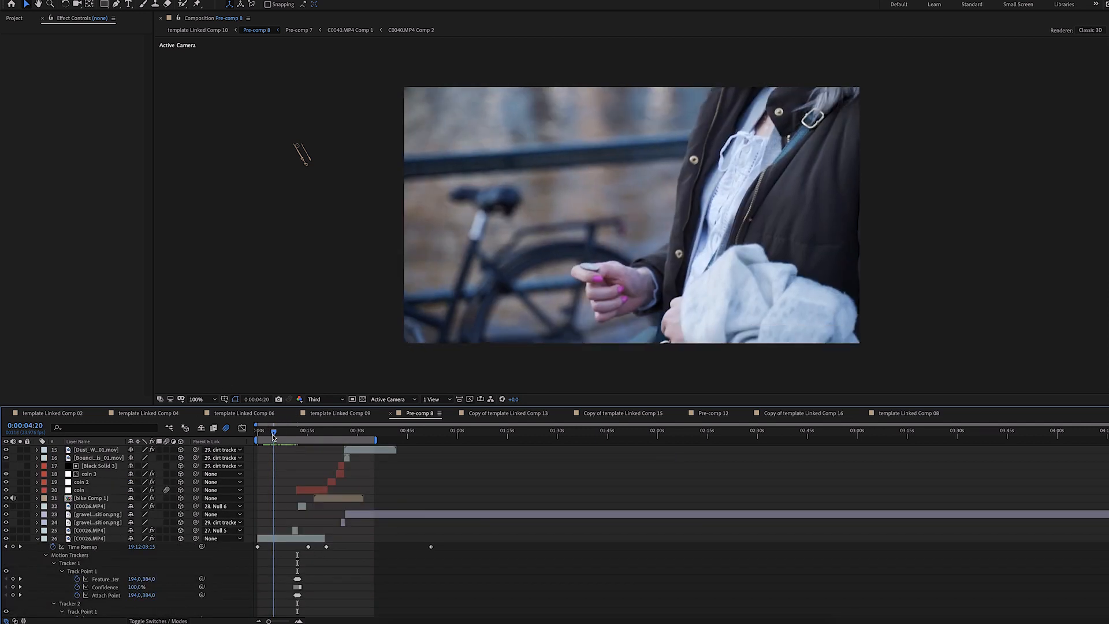
pyautogui.moveTo(278, 433); pyautogui.dragTo(277, 437)
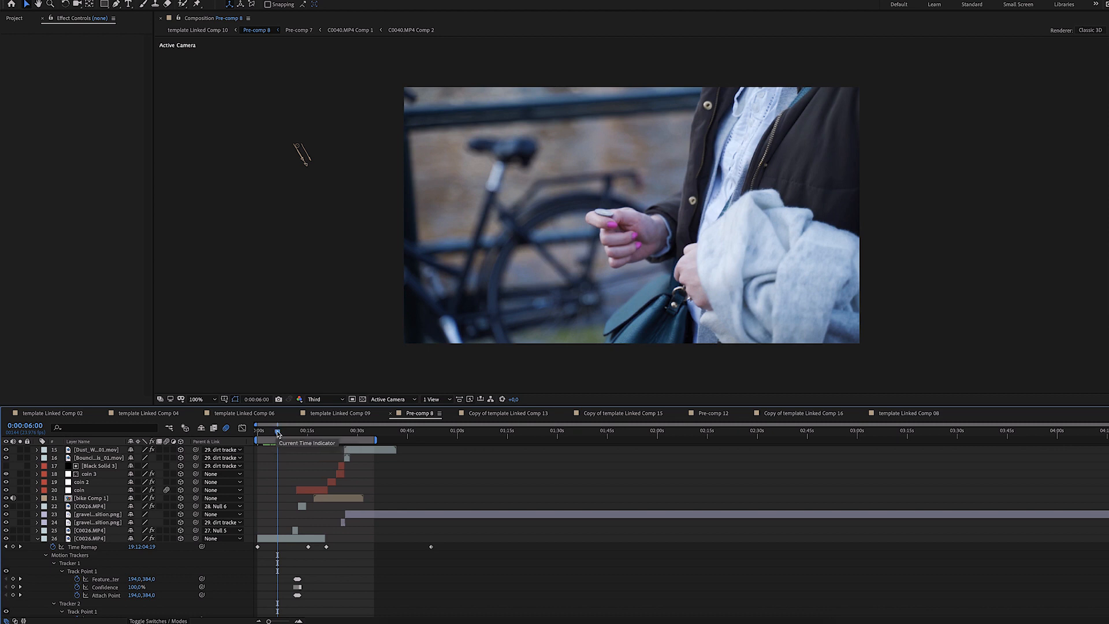
pyautogui.moveTo(278, 433); pyautogui.dragTo(299, 437)
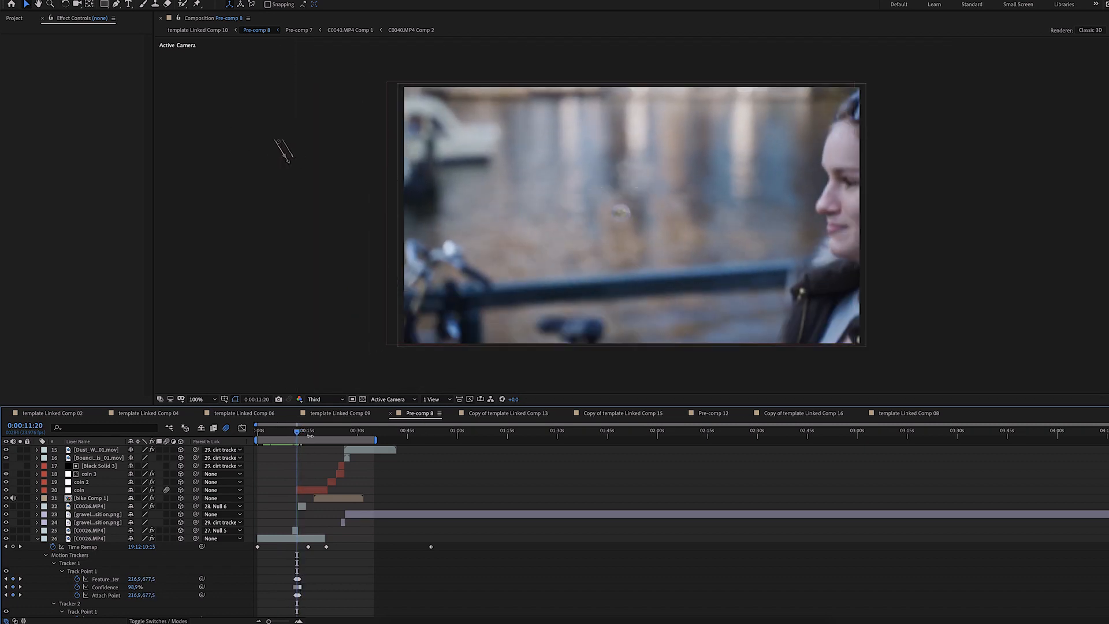
pyautogui.moveTo(299, 436); pyautogui.dragTo(304, 438)
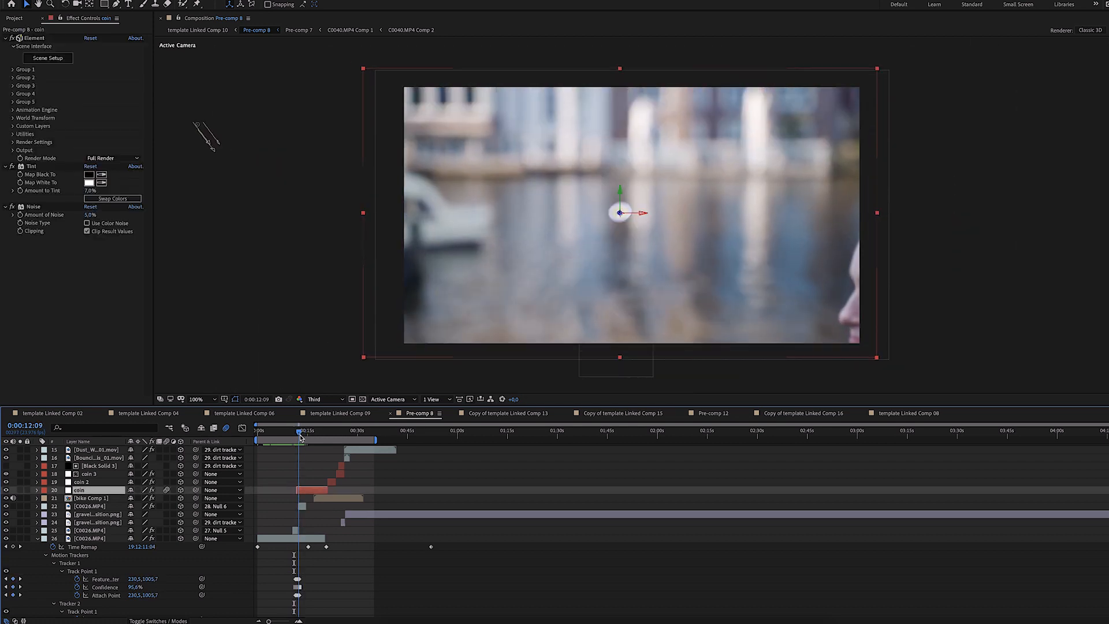
pyautogui.moveTo(299, 437); pyautogui.dragTo(310, 439)
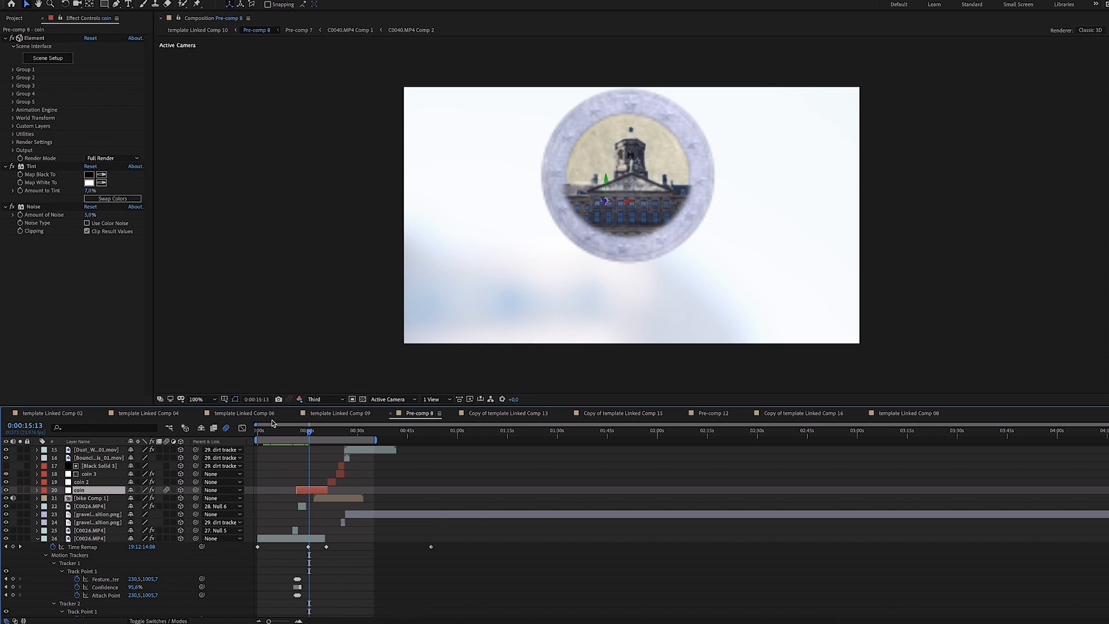
pyautogui.moveTo(310, 436); pyautogui.dragTo(311, 436)
# Step: Switch to Finder and view the coin model's original texture nmodel_06_07_DM_1.jpg in the obj folder
pyautogui.click(45, 59)
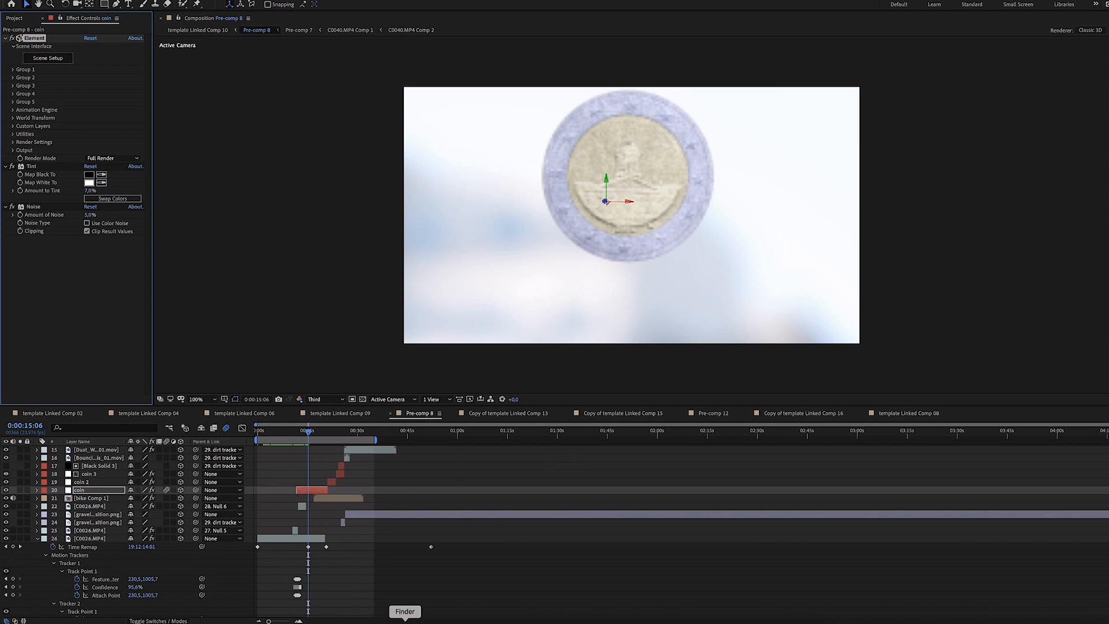
pyautogui.click(405, 621)
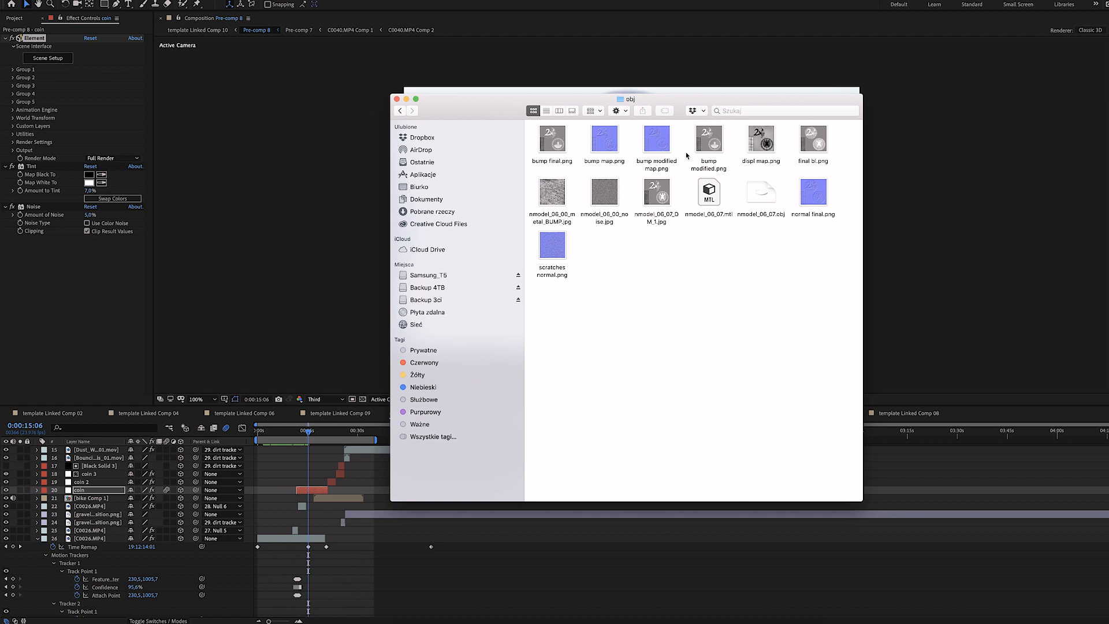
pyautogui.moveTo(691, 102); pyautogui.dragTo(703, 68)
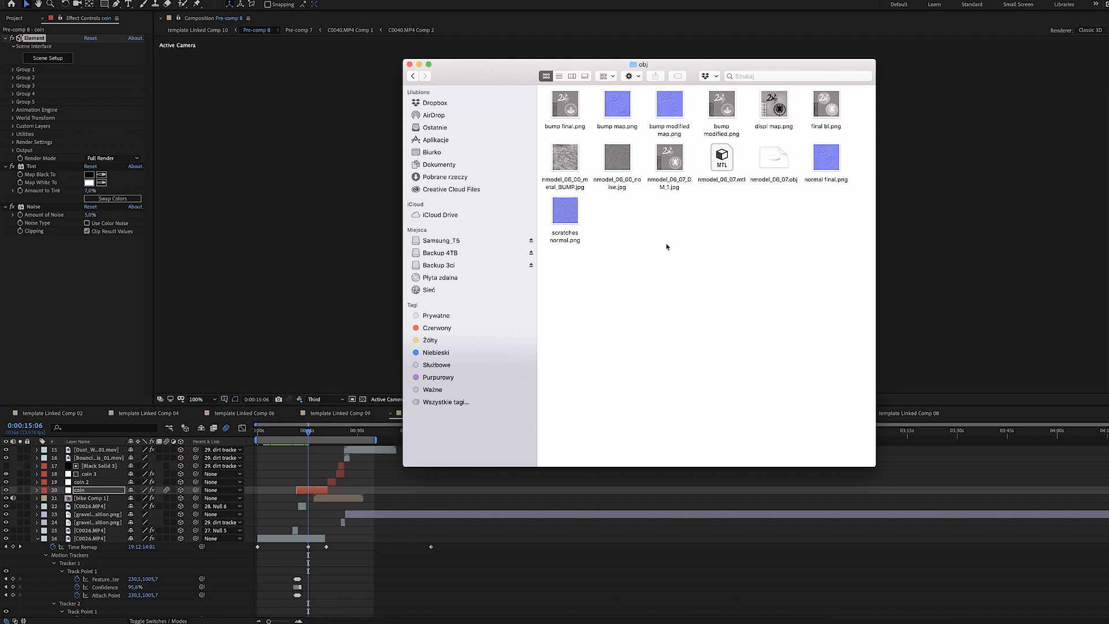
pyautogui.doubleClick(676, 167)
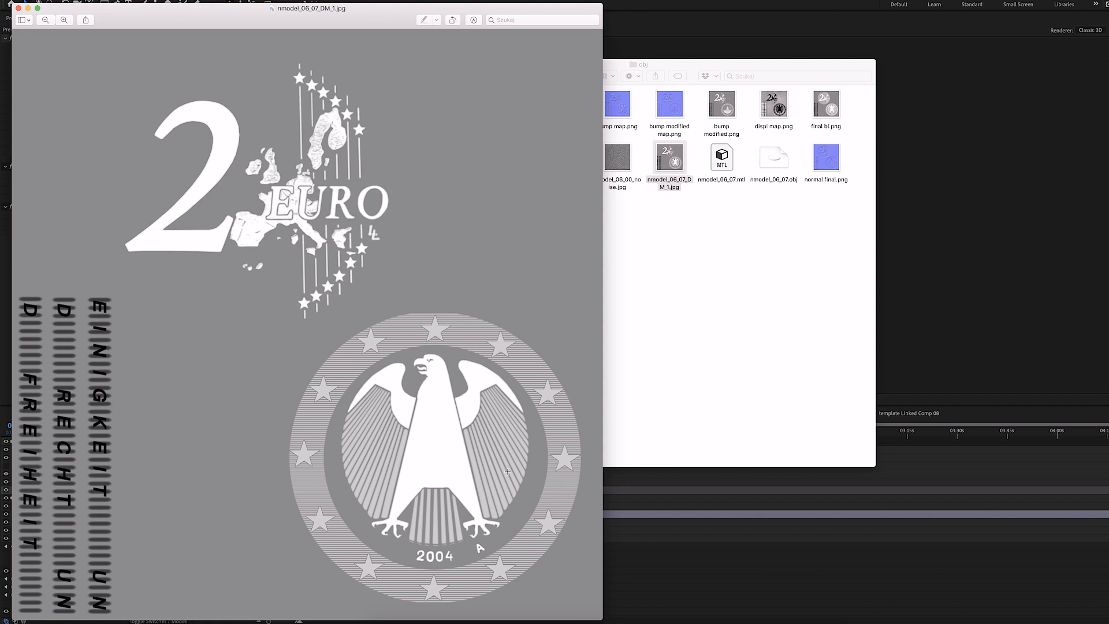
pyautogui.click(714, 318)
# Step: View the modified coin textures bump final.png and bump modified map.png, and return to After Effects
pyautogui.doubleClick(562, 103)
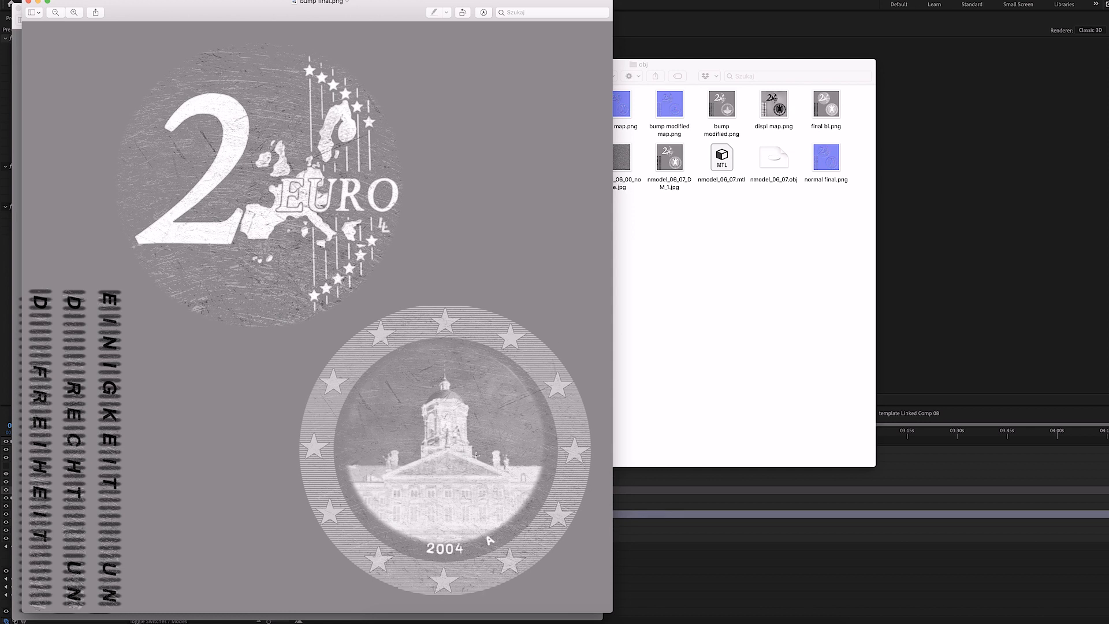
pyautogui.click(29, 3)
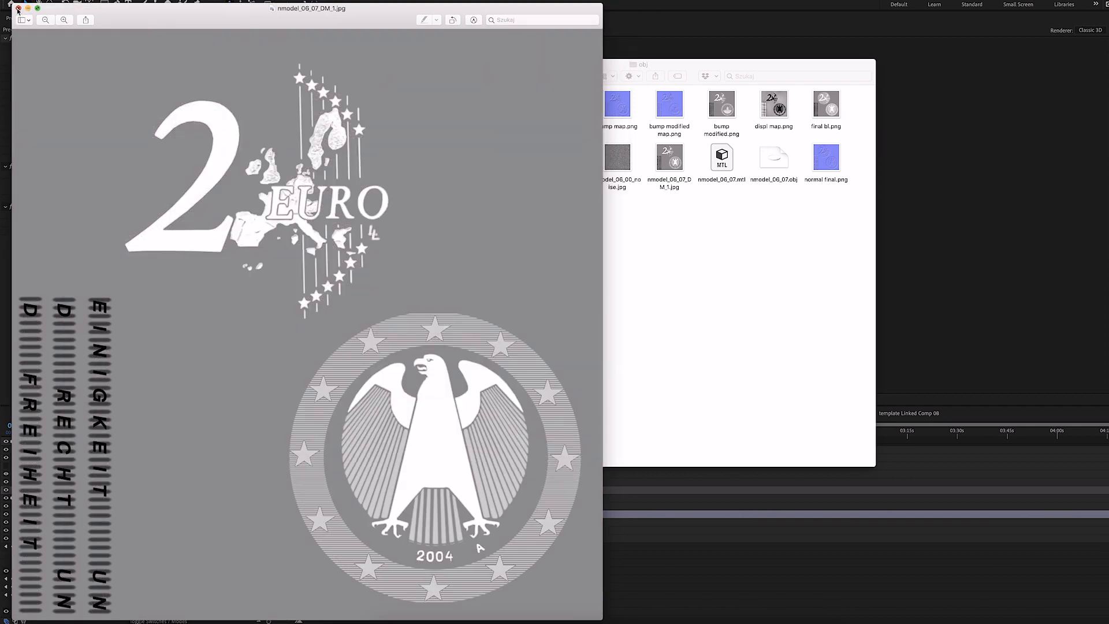
pyautogui.click(18, 8)
pyautogui.doubleClick(669, 108)
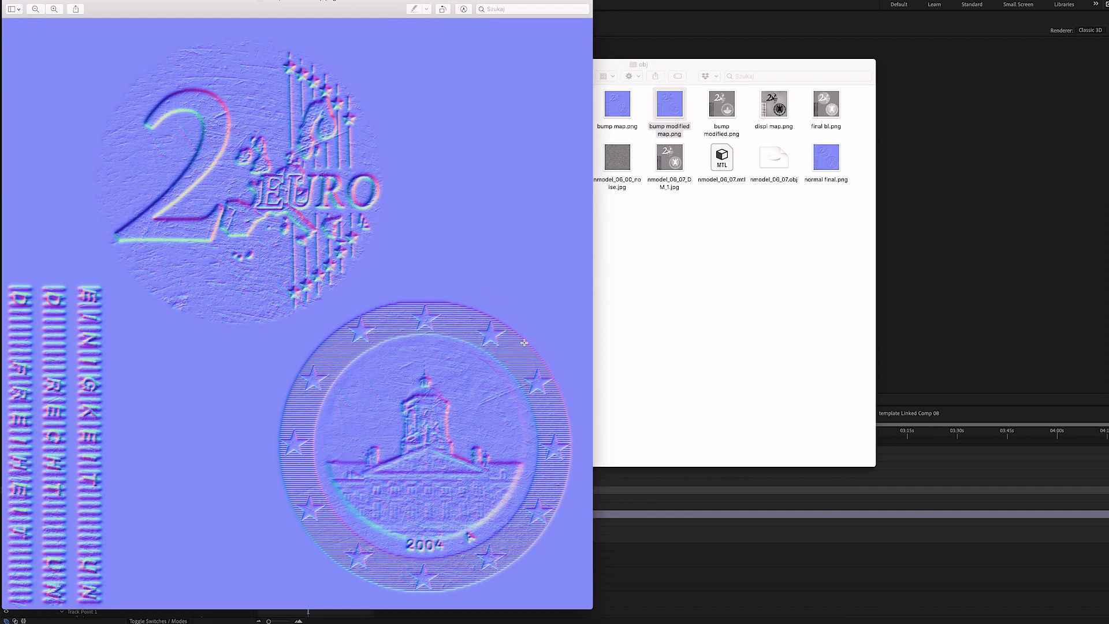
pyautogui.hotkey('alt', 'space')
pyautogui.write('bump')
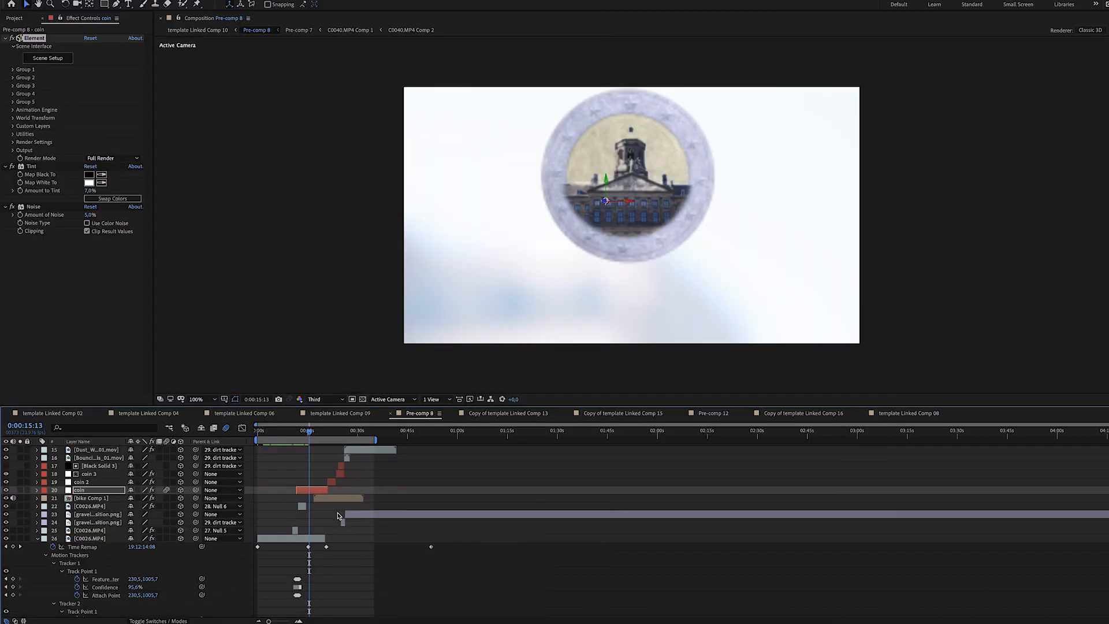
# Step: Open the coin layer's Element scene setup at 0:00:14:20 and examine the nmodel_06_07 model and silver material settings
pyautogui.moveTo(309, 430); pyautogui.dragTo(307, 431)
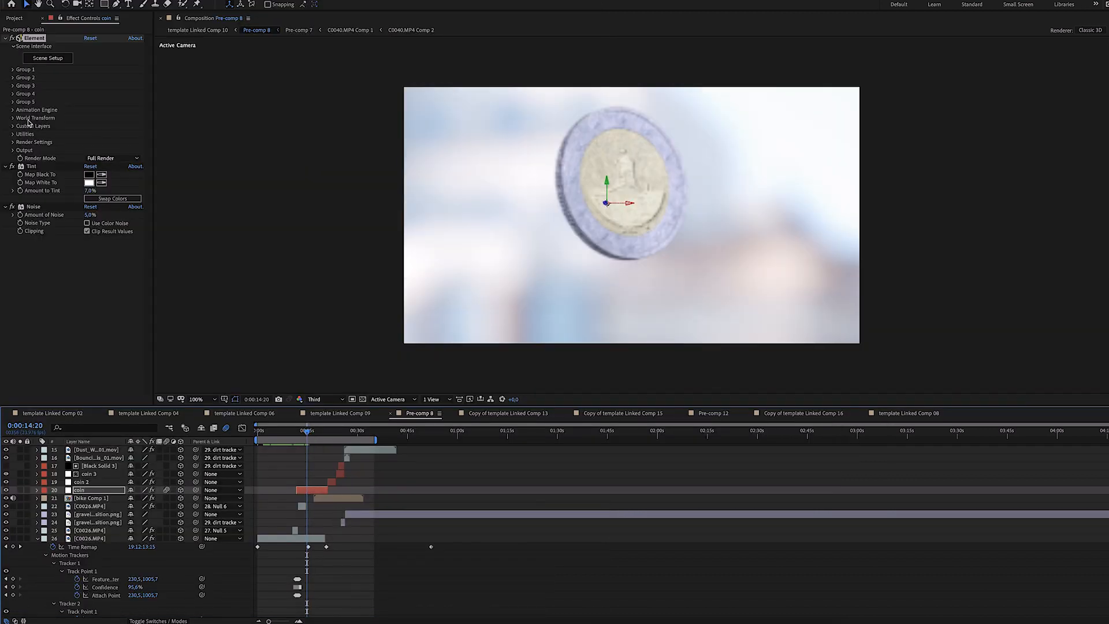
pyautogui.click(55, 58)
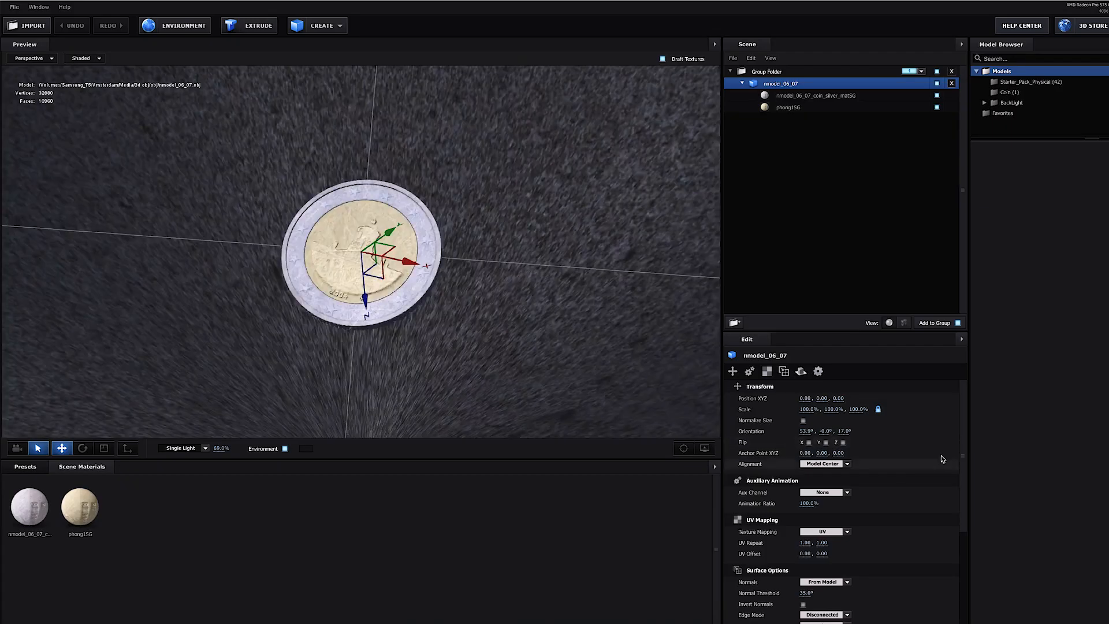
pyautogui.moveTo(961, 427); pyautogui.dragTo(964, 496)
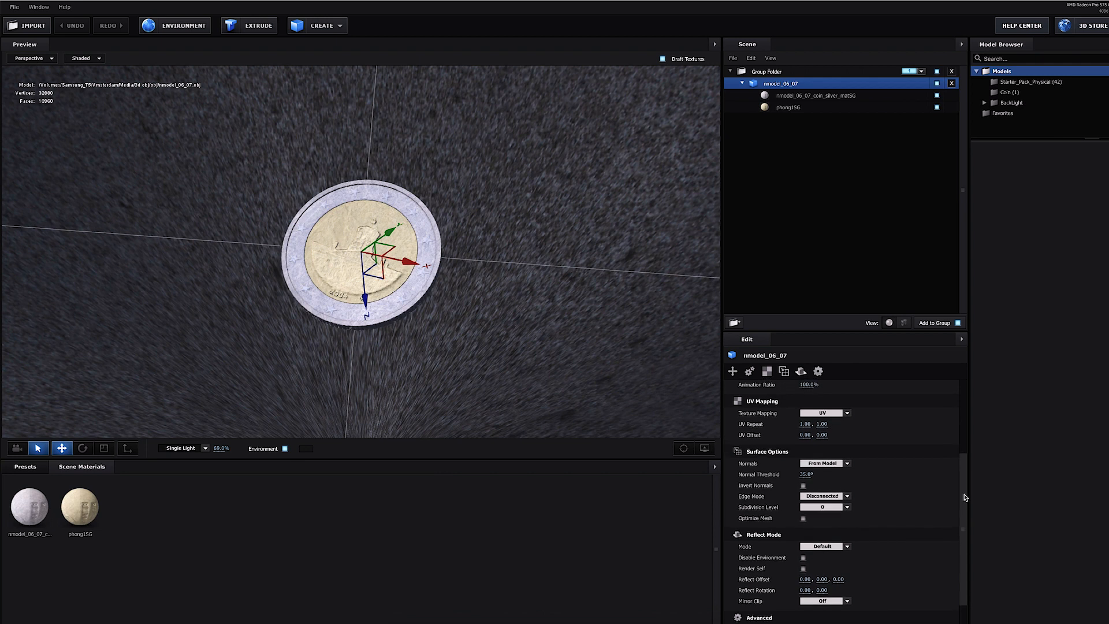
pyautogui.click(808, 96)
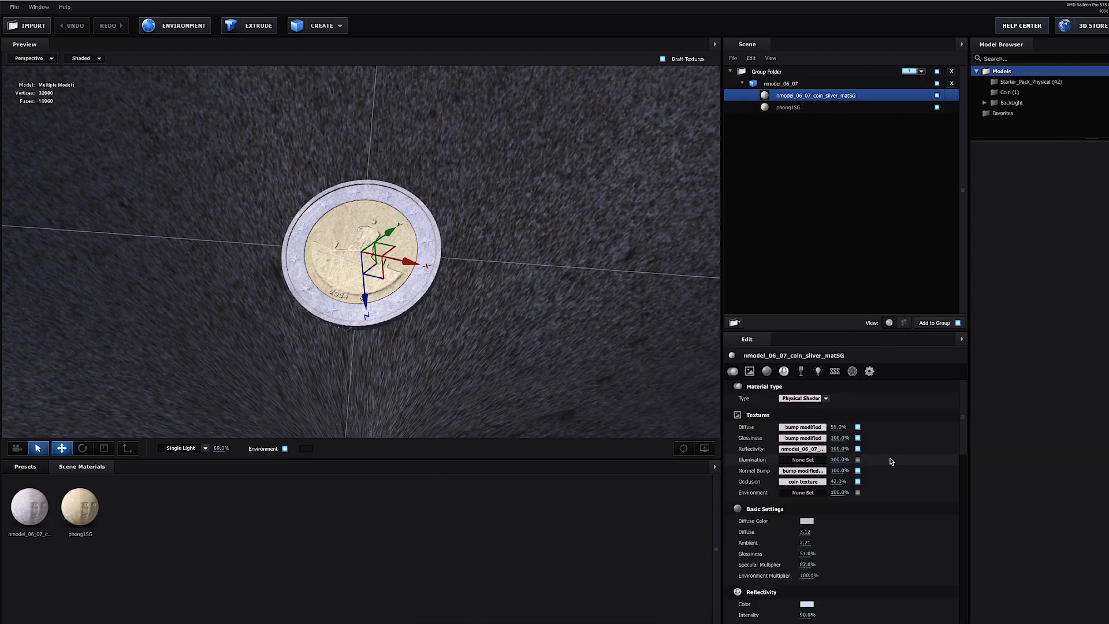
pyautogui.moveTo(963, 407); pyautogui.dragTo(963, 451)
pyautogui.scroll(-3, 963, 451)
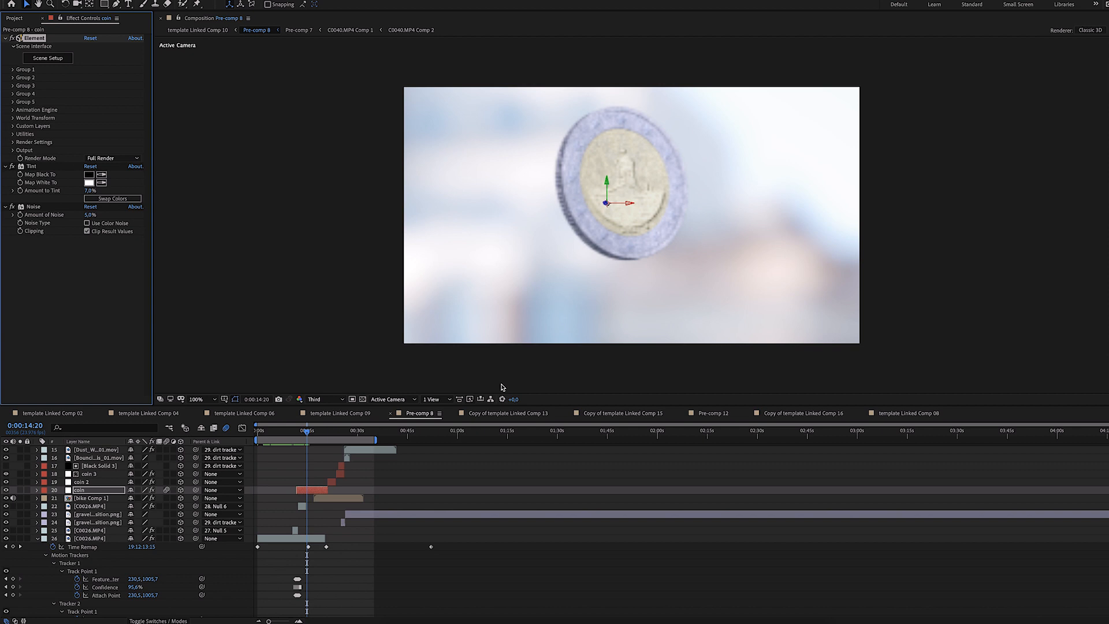
# Step: Review the coin-to-palace transition, compare it with the palace and coin shots of Amsterdam final.mp4 in VLC, and return to After Effects
pyautogui.moveTo(308, 433)
pyautogui.mouseDown()
pyautogui.moveTo(293, 436)
pyautogui.moveTo(310, 437)
pyautogui.mouseUp()
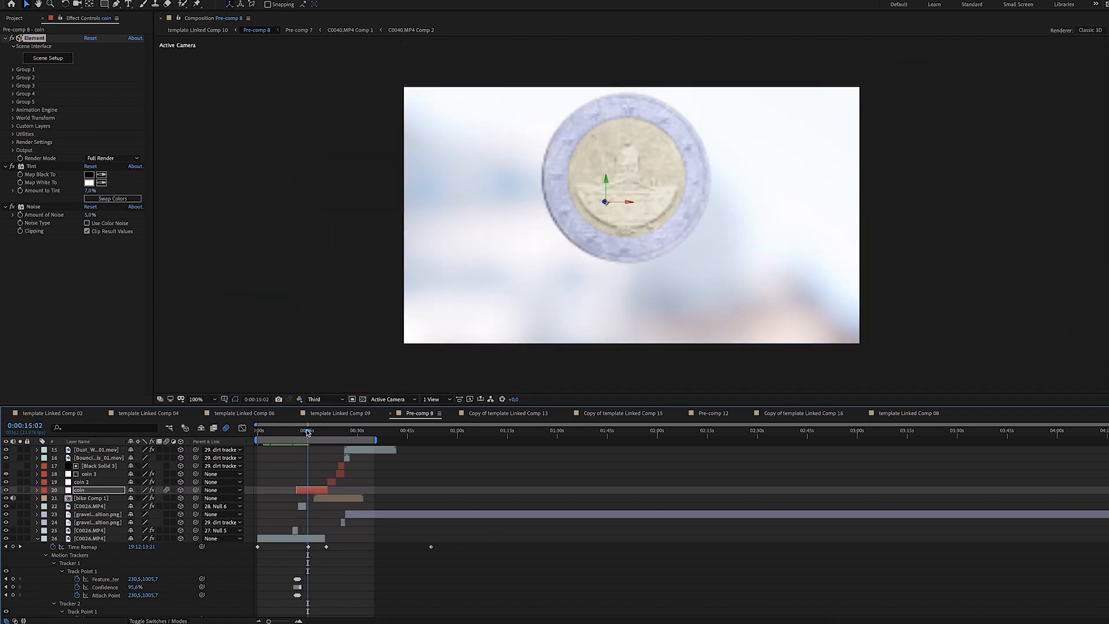
pyautogui.moveTo(308, 432); pyautogui.dragTo(311, 432)
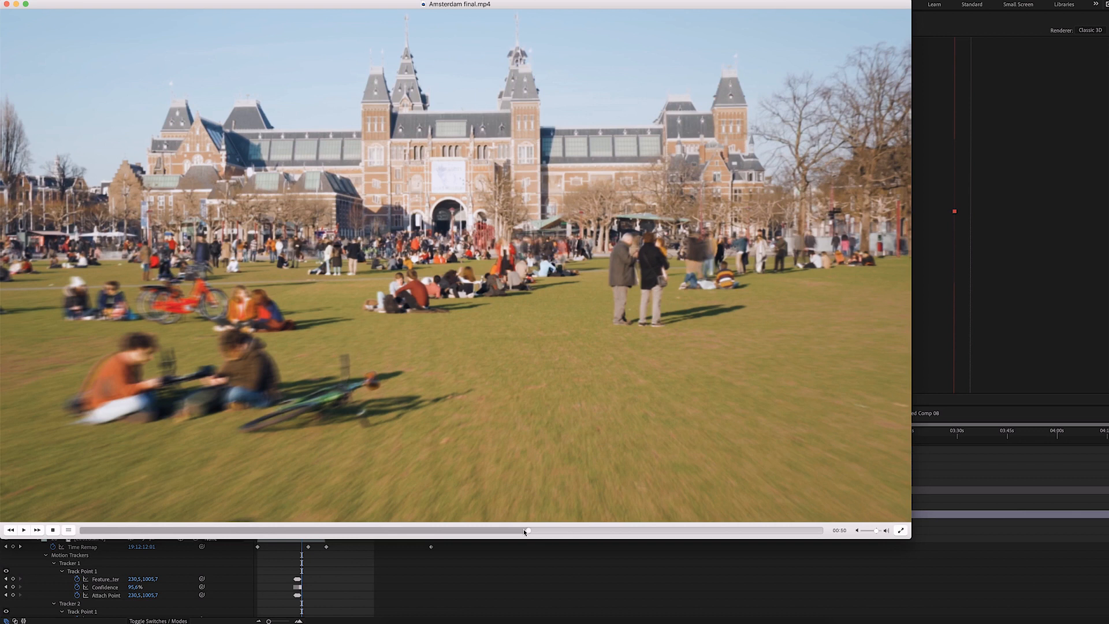
pyautogui.moveTo(520, 528)
pyautogui.mouseDown()
pyautogui.moveTo(469, 528)
pyautogui.moveTo(519, 528)
pyautogui.mouseUp()
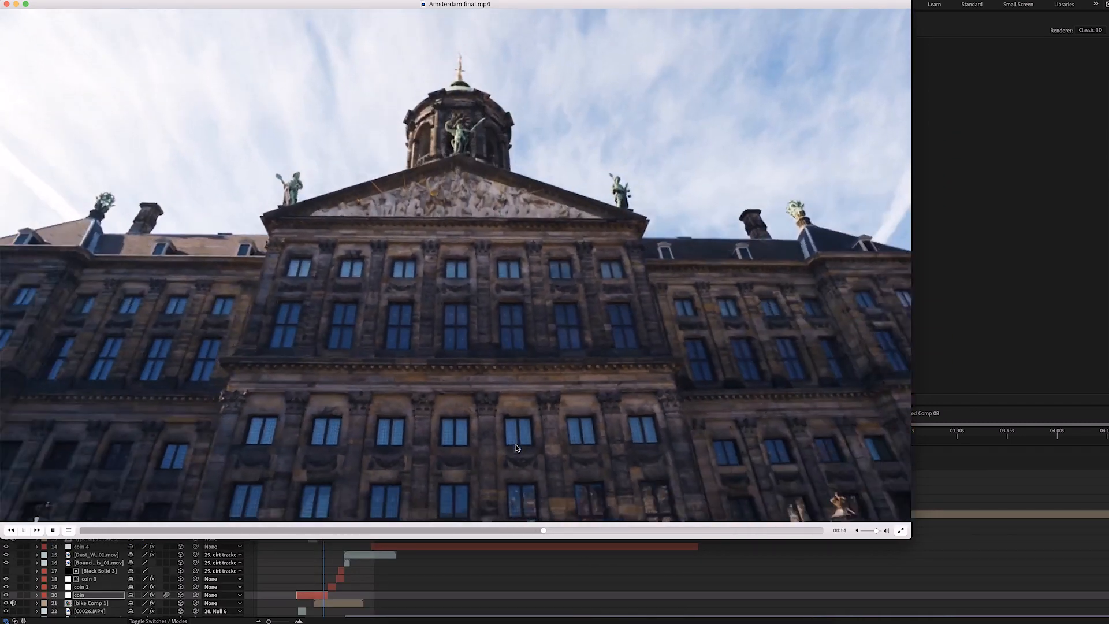
pyautogui.press('space')
pyautogui.press('space')
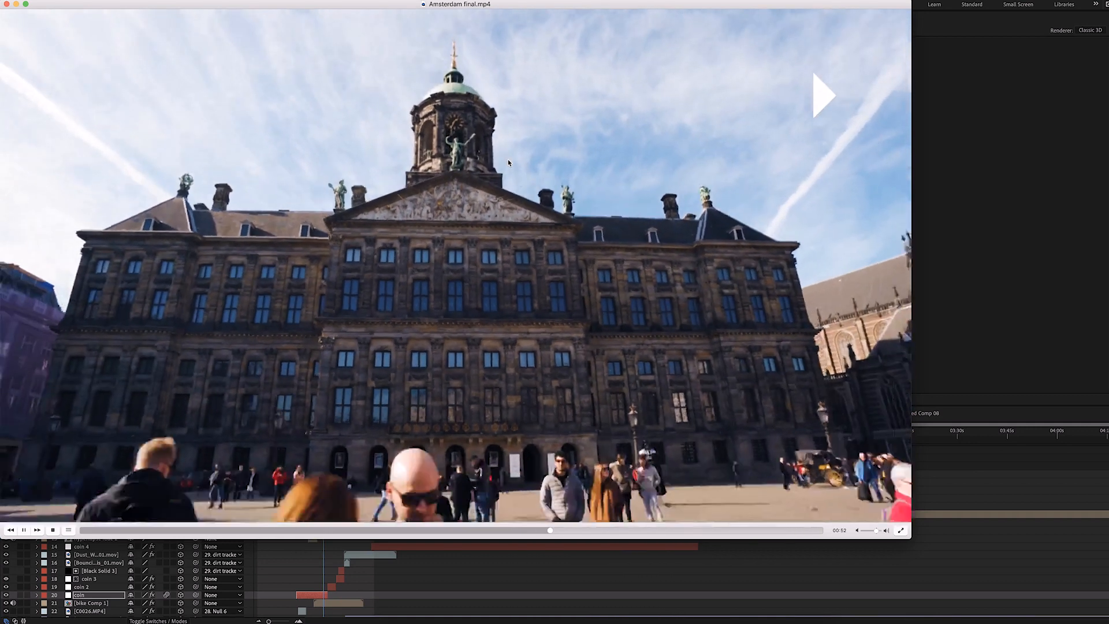
pyautogui.press('space')
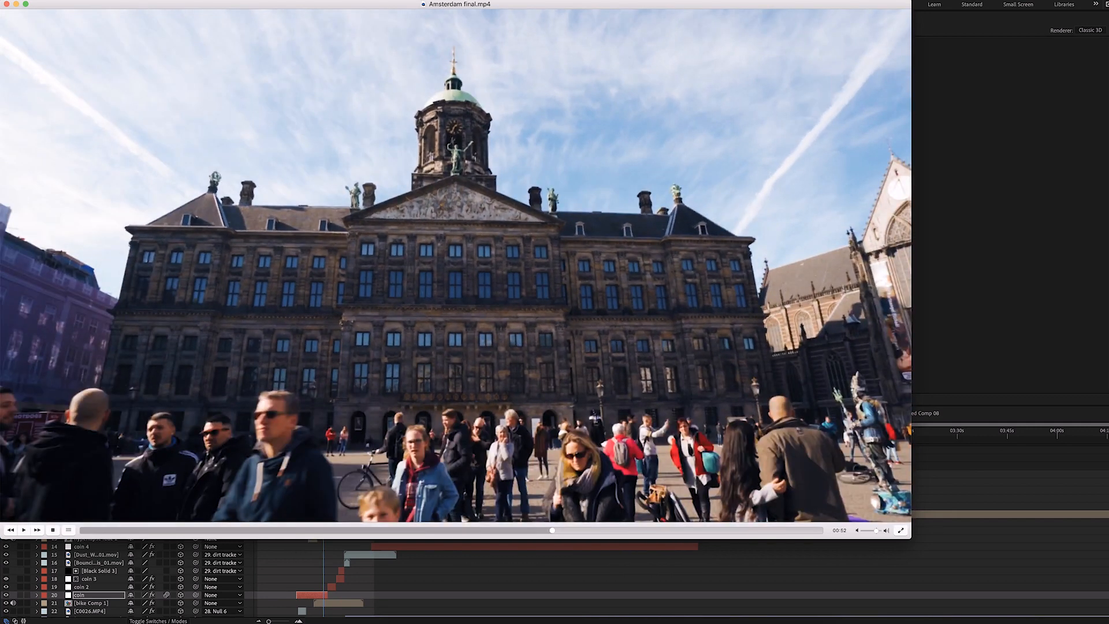
pyautogui.press('space')
pyautogui.press('space')
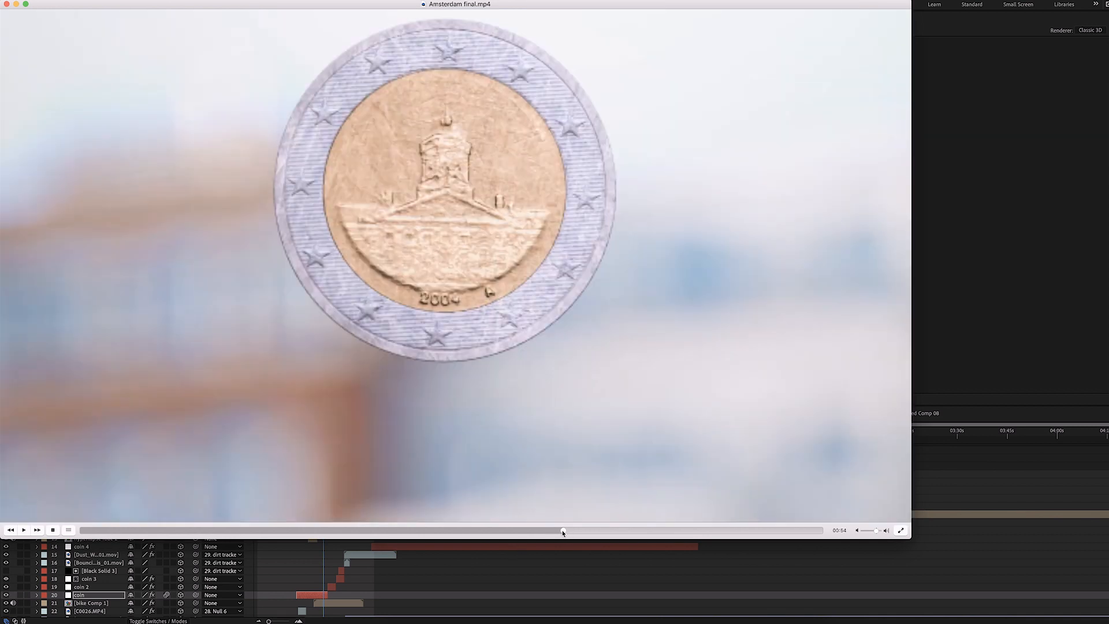
pyautogui.moveTo(562, 532); pyautogui.dragTo(592, 533)
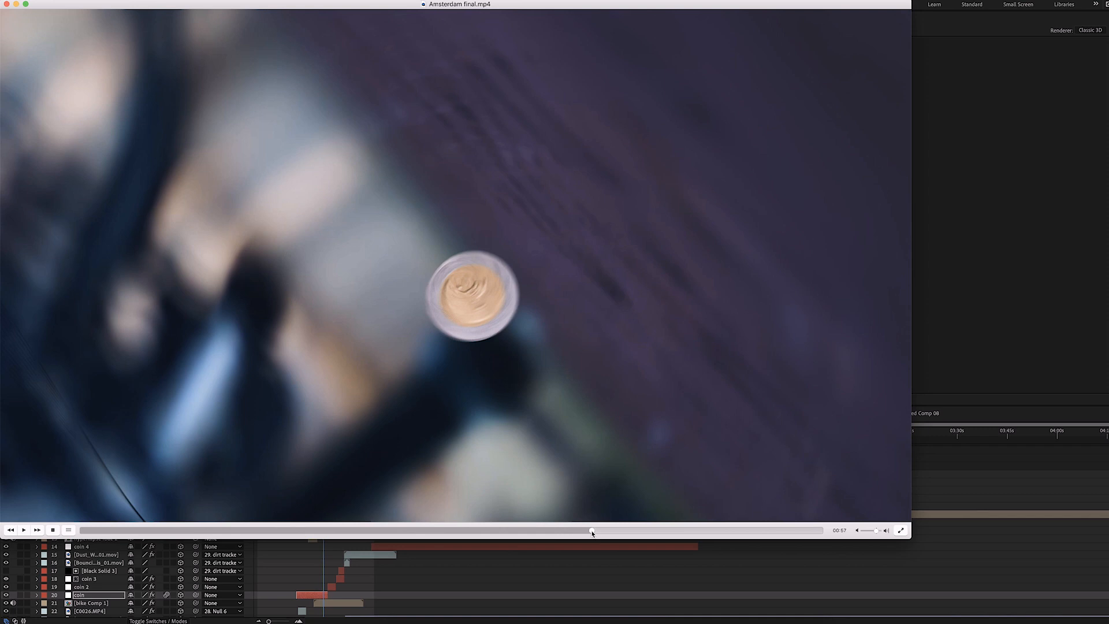
pyautogui.moveTo(592, 529); pyautogui.dragTo(594, 528)
pyautogui.click(911, 567)
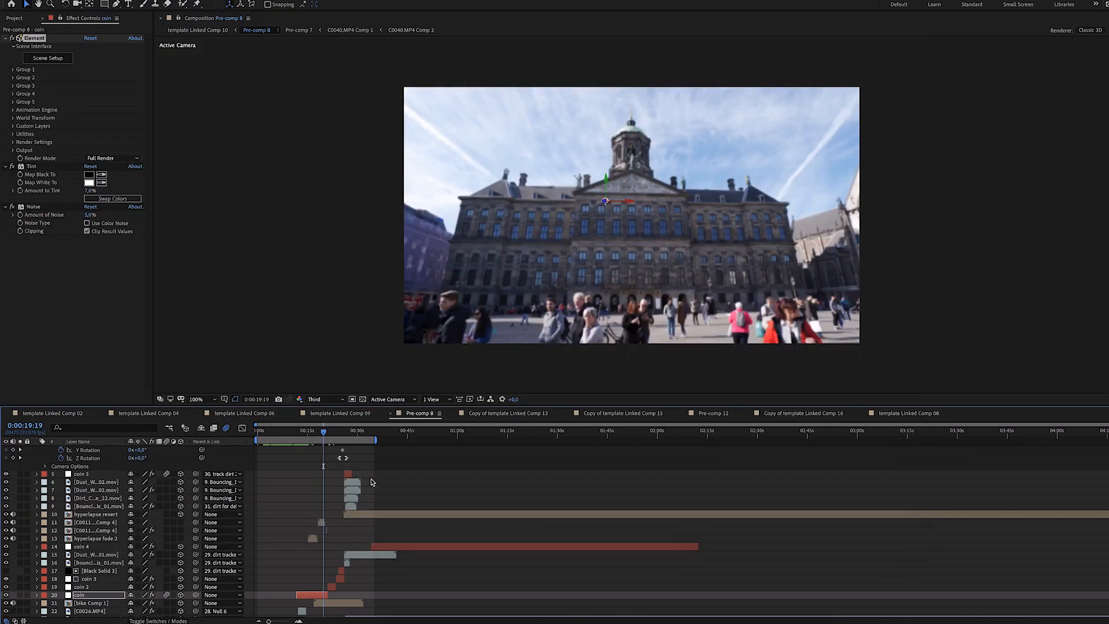
# Step: Collapse the Camera 1 properties and review the coin's fall past the bicycle to the museum lawn at 0:00:27:15
pyautogui.moveTo(326, 434)
pyautogui.mouseDown()
pyautogui.moveTo(352, 435)
pyautogui.moveTo(340, 436)
pyautogui.mouseUp()
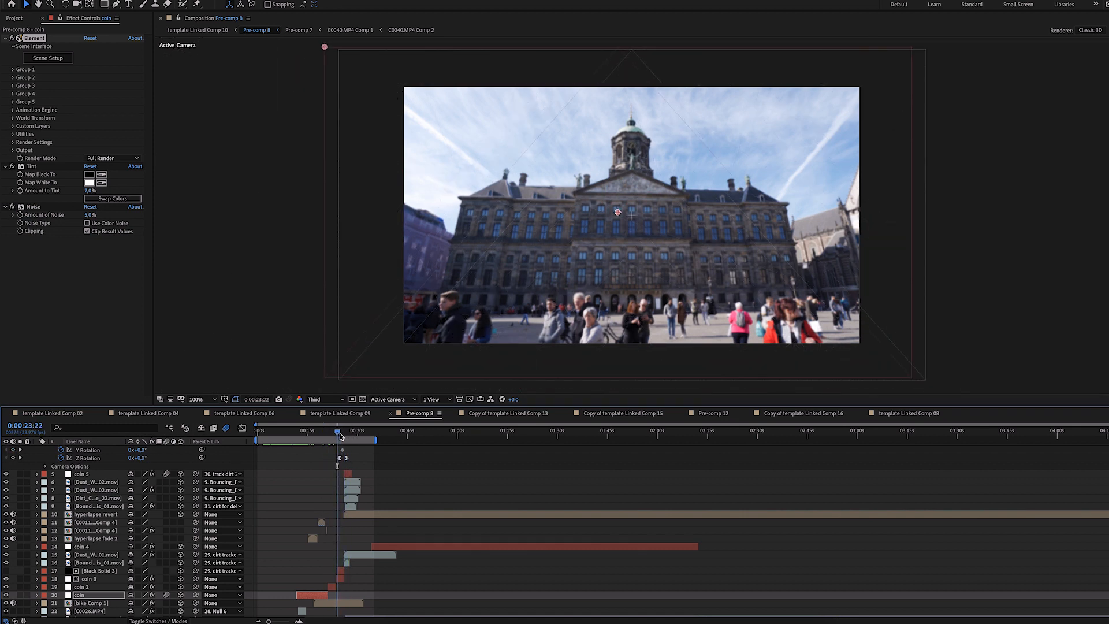
pyautogui.scroll(3, 37, 476)
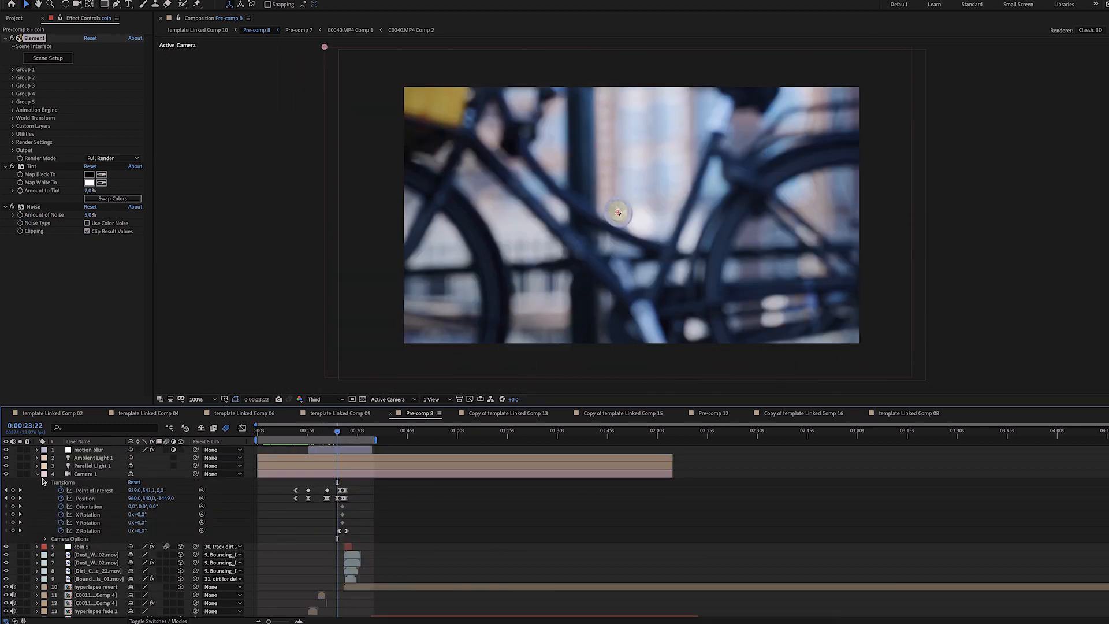
pyautogui.click(38, 477)
pyautogui.click(343, 433)
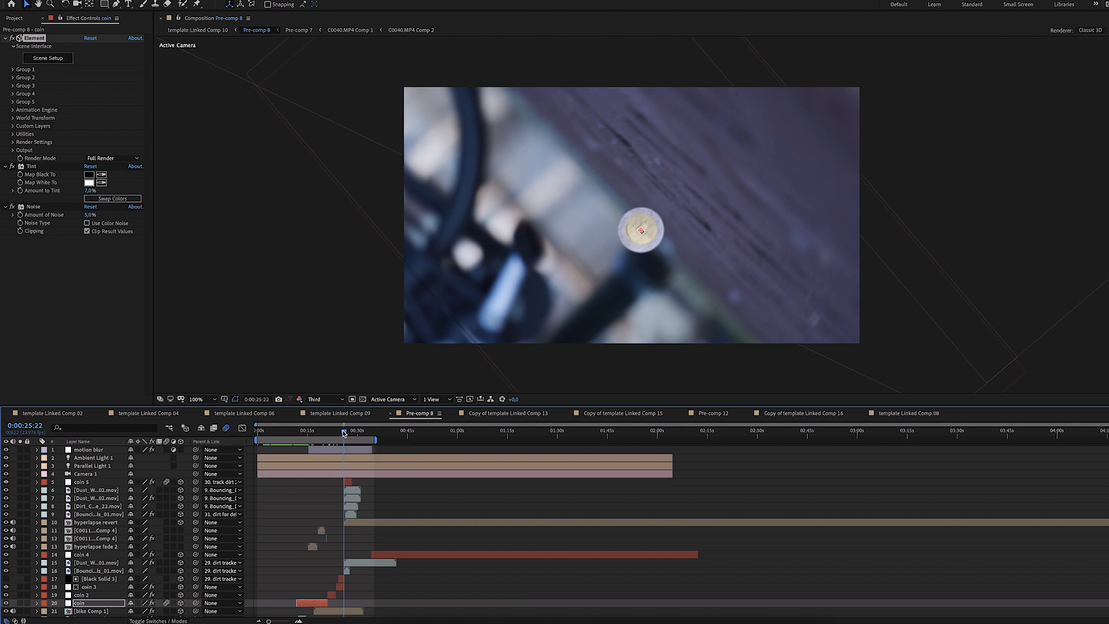
pyautogui.moveTo(343, 433); pyautogui.dragTo(345, 433)
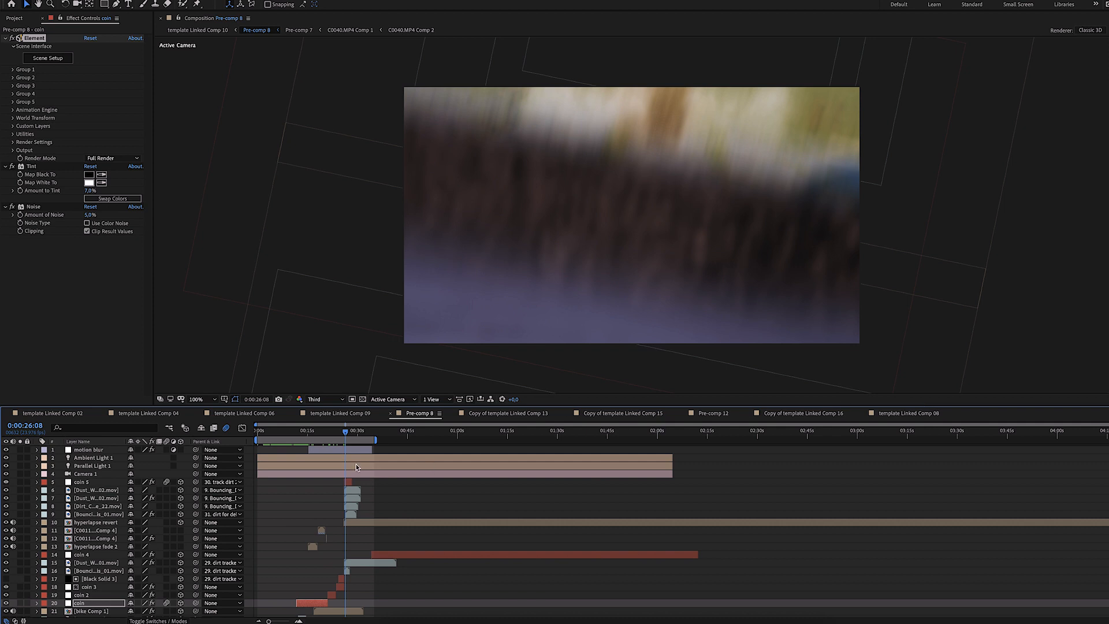
pyautogui.moveTo(345, 434); pyautogui.dragTo(350, 436)
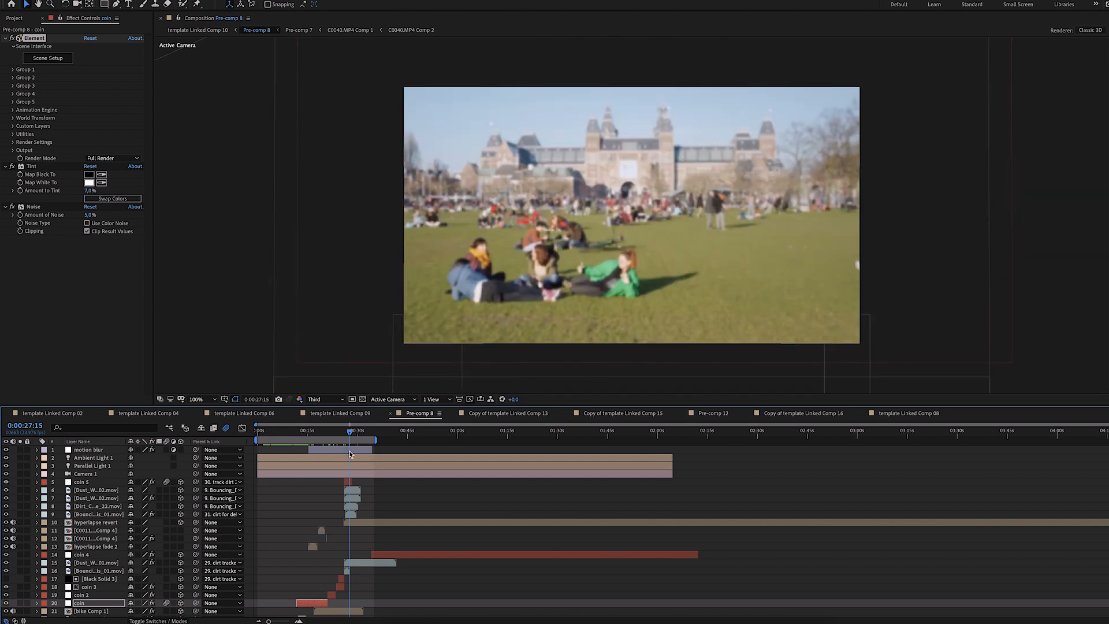
# Step: Switch to VLC, check the coin landing on the museum lawn in Amsterdam final.mp4, and return to After Effects
pyautogui.click(668, 621)
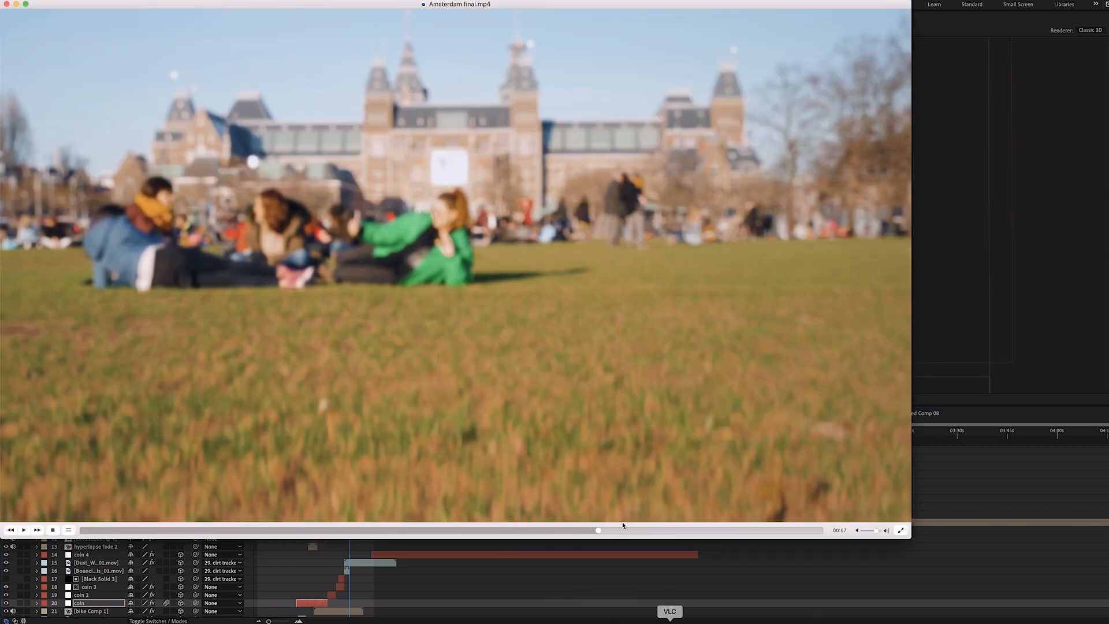
pyautogui.moveTo(597, 532); pyautogui.dragTo(608, 534)
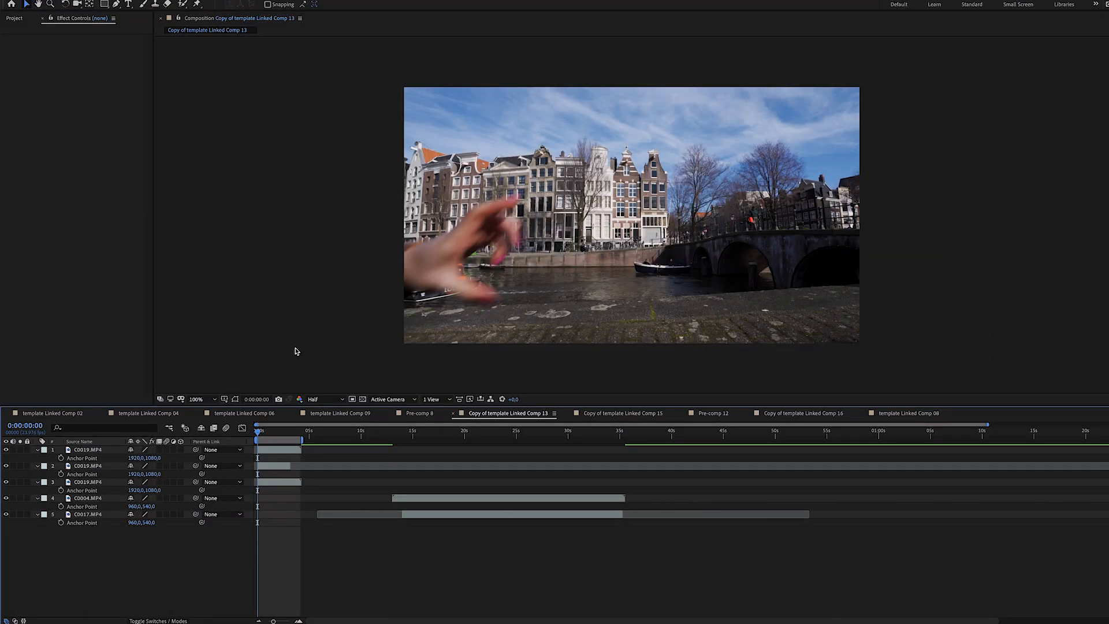
# Step: Solo the second and third C0019.MP4 layers in turn, inspecting their masked areas and the two hands at 0:00:00:12
pyautogui.click(21, 466)
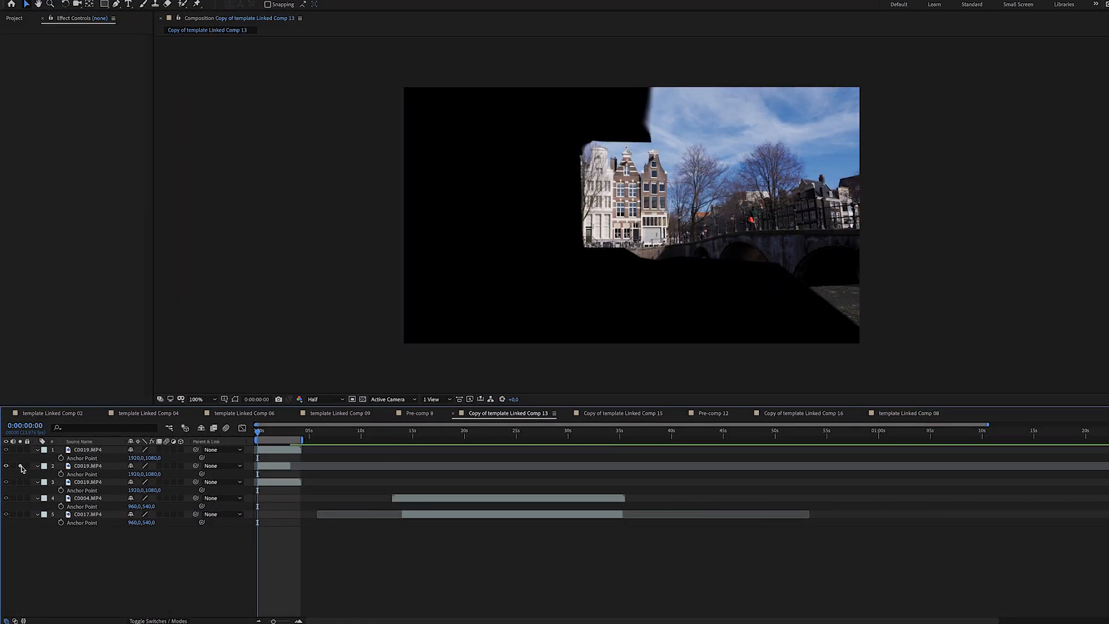
pyautogui.click(21, 466)
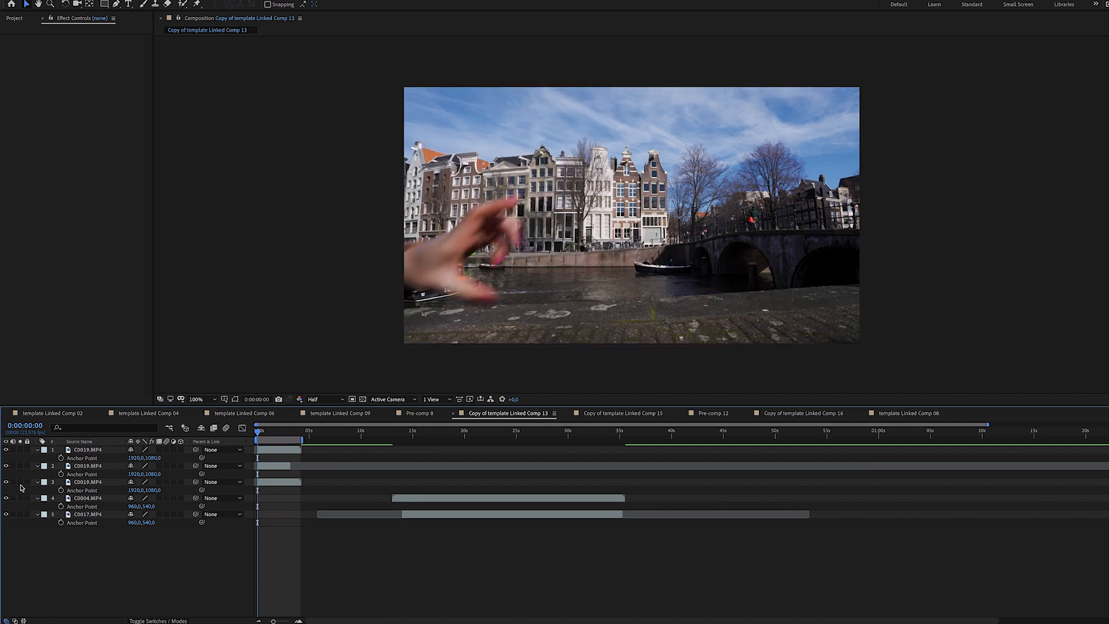
pyautogui.click(21, 482)
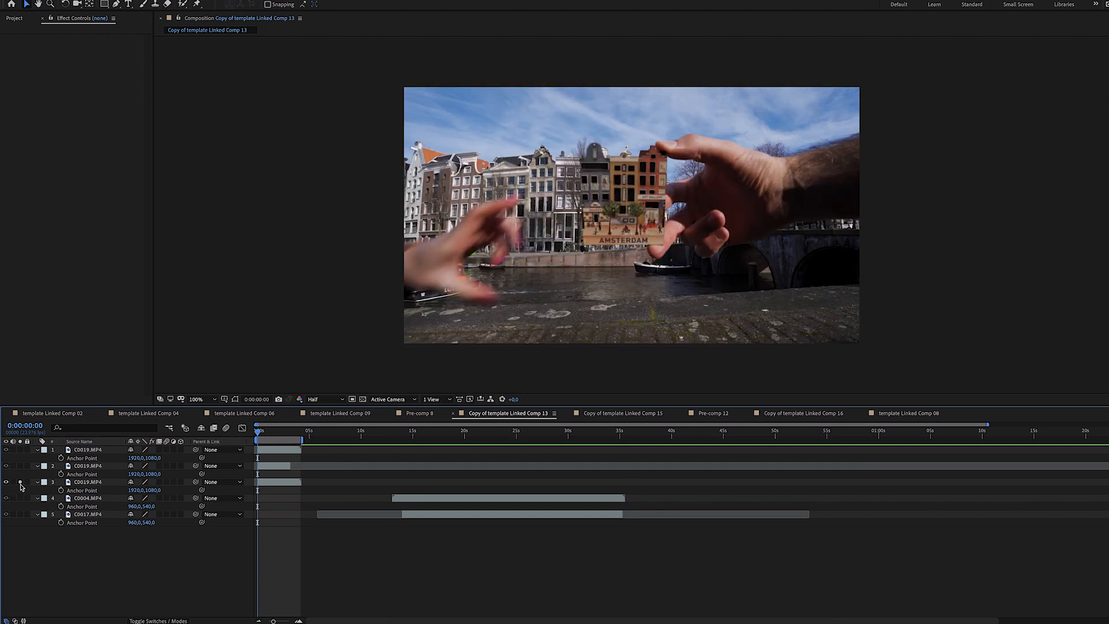
pyautogui.moveTo(258, 435); pyautogui.dragTo(263, 435)
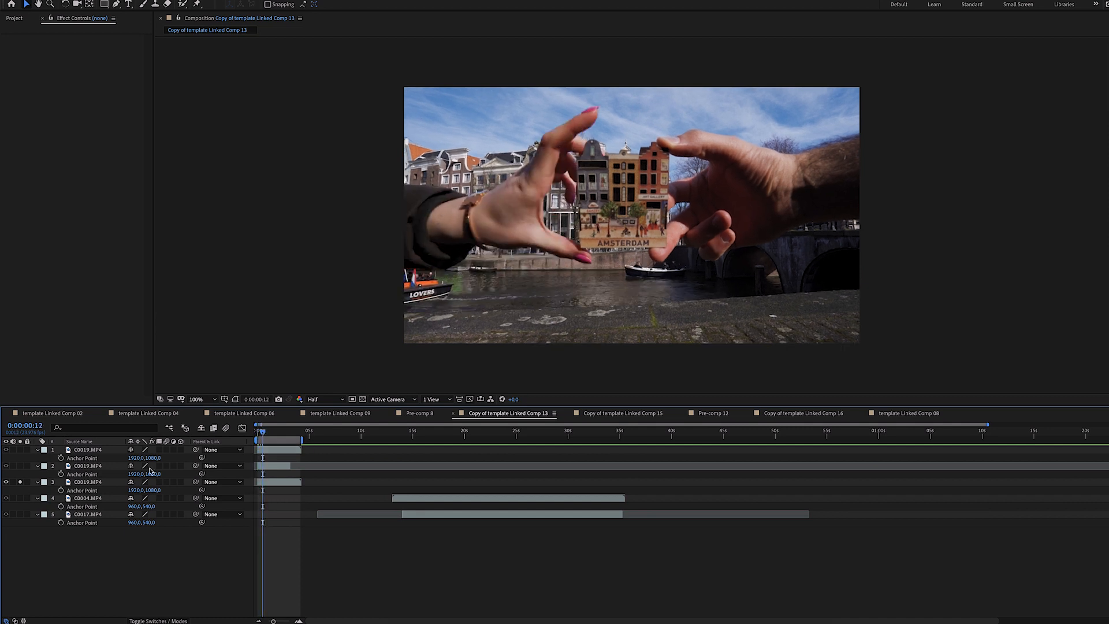
pyautogui.click(21, 481)
# Step: Return to the start of Copy of template Linked Comp 13 and preview the combined hand and postcard shot
pyautogui.click(261, 438)
pyautogui.moveTo(262, 437); pyautogui.dragTo(248, 438)
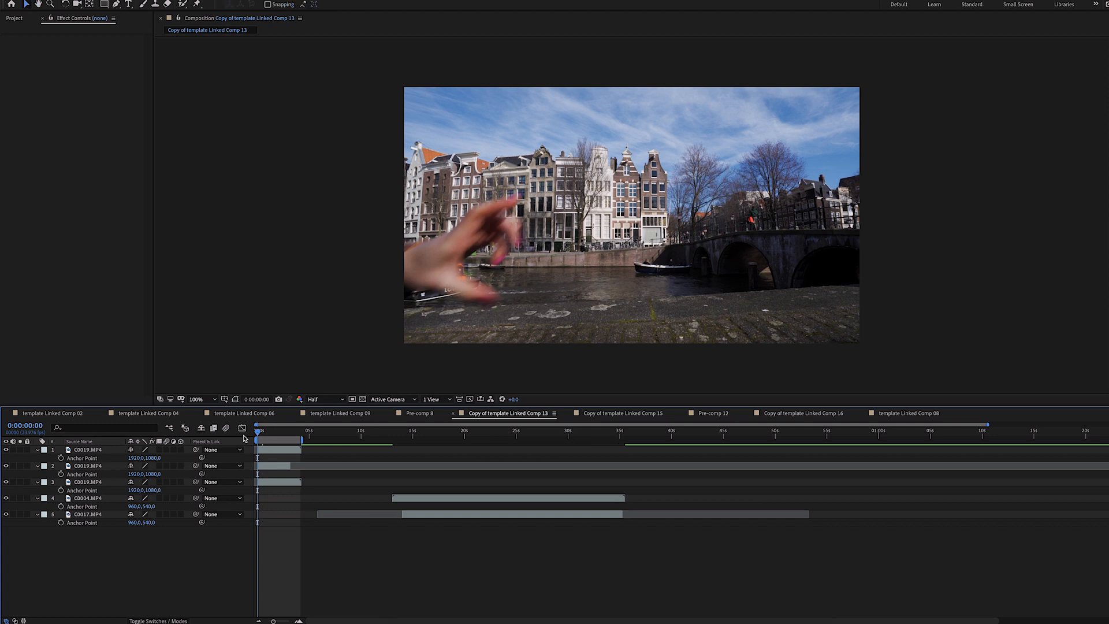
pyautogui.press('space')
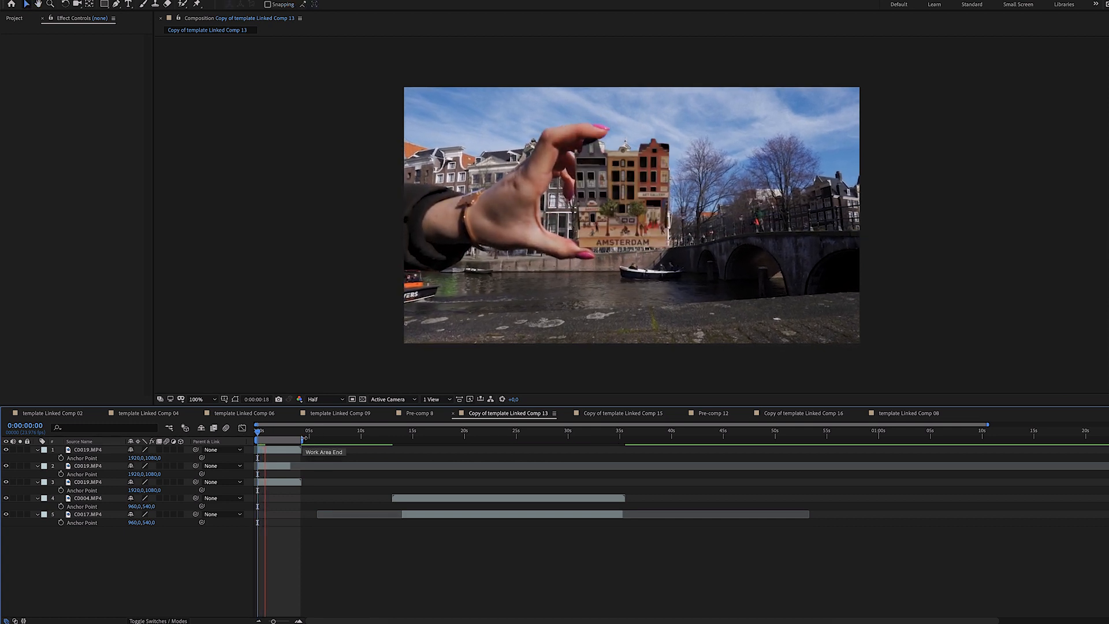
pyautogui.press('space')
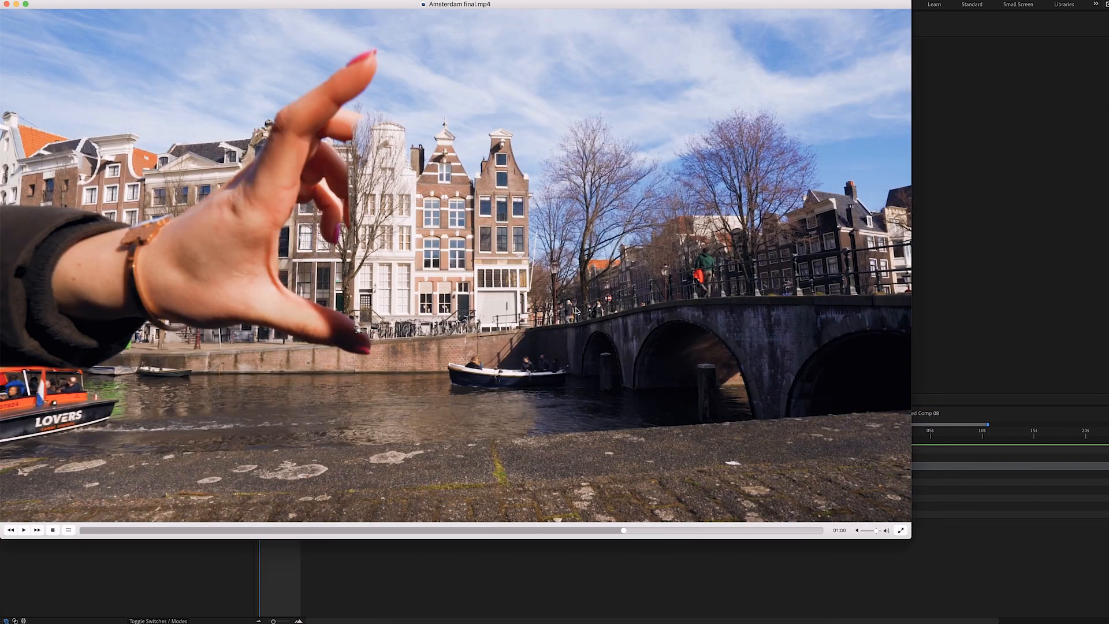
# Step: Switch to VLC and review Amsterdam final.mp4 from the canal hand shot through the statue to the cyclist transition
pyautogui.press('space')
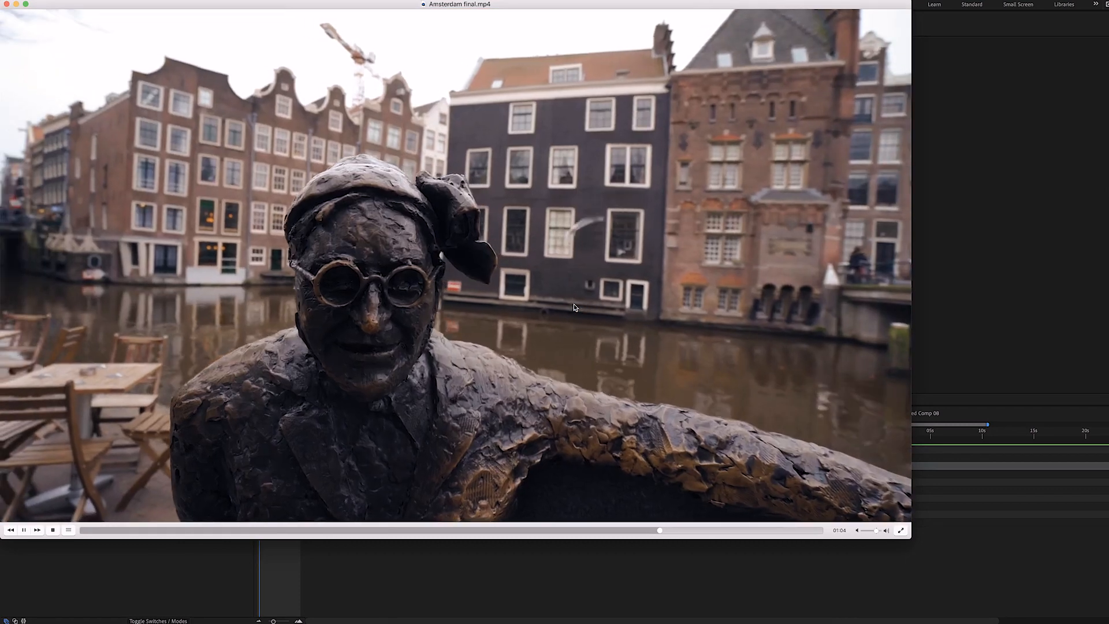
pyautogui.press('space')
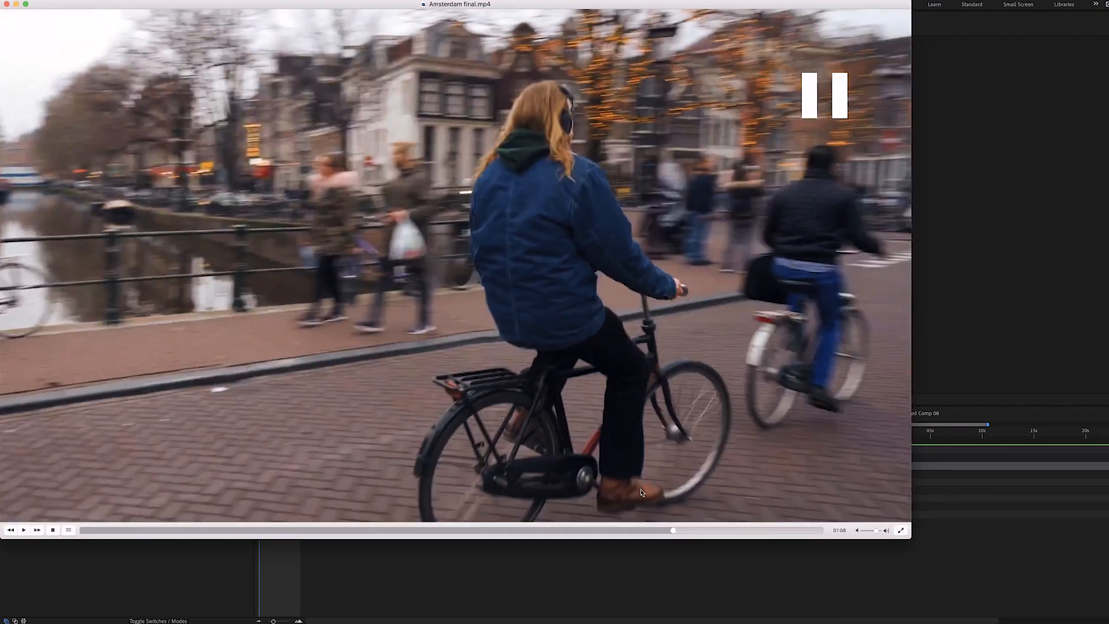
pyautogui.moveTo(672, 530); pyautogui.dragTo(669, 537)
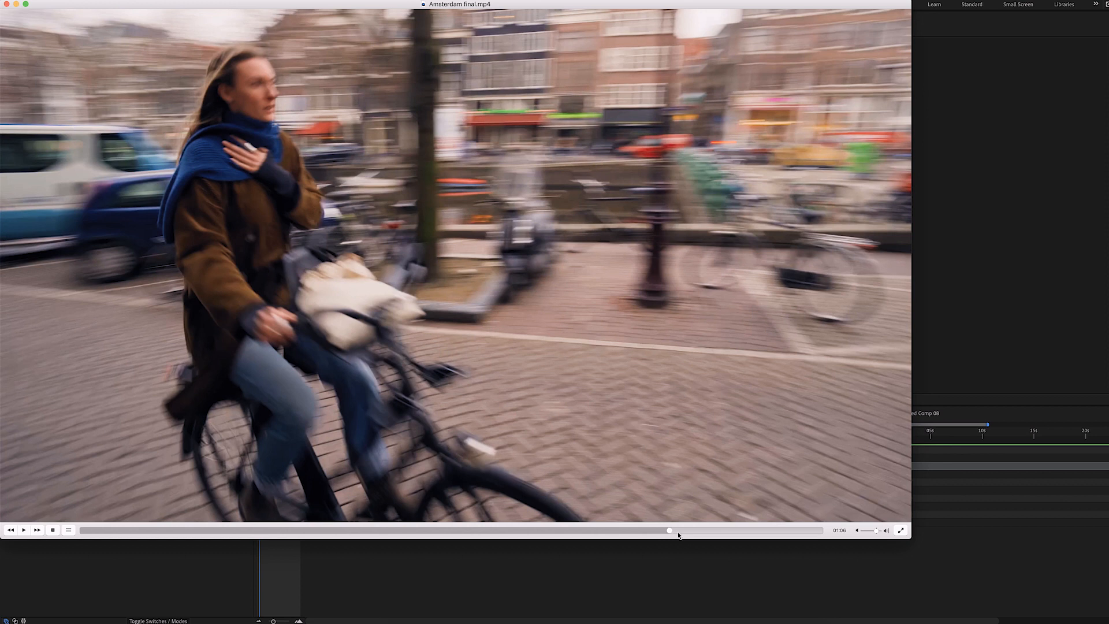
# Step: Open Copy of template Linked Comp 15 in After Effects and examine the opacity blend between the kobieta and facet layers up to 0:00:01:19
pyautogui.click(927, 583)
pyautogui.click(626, 415)
pyautogui.moveTo(571, 436); pyautogui.dragTo(623, 440)
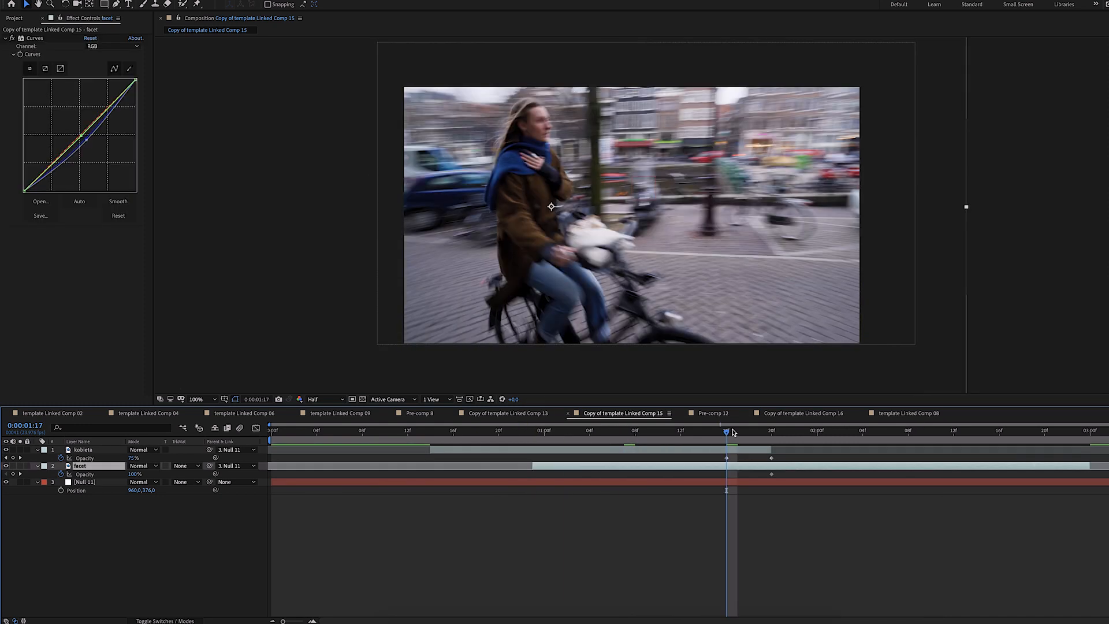
pyautogui.moveTo(727, 431); pyautogui.dragTo(737, 431)
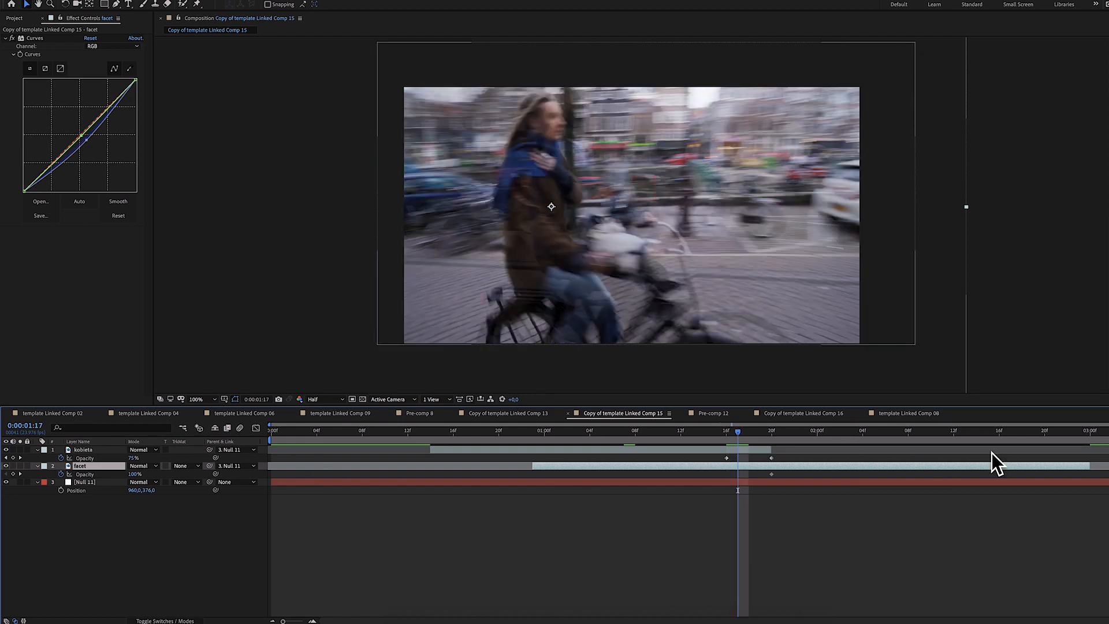
pyautogui.moveTo(739, 431); pyautogui.dragTo(761, 433)
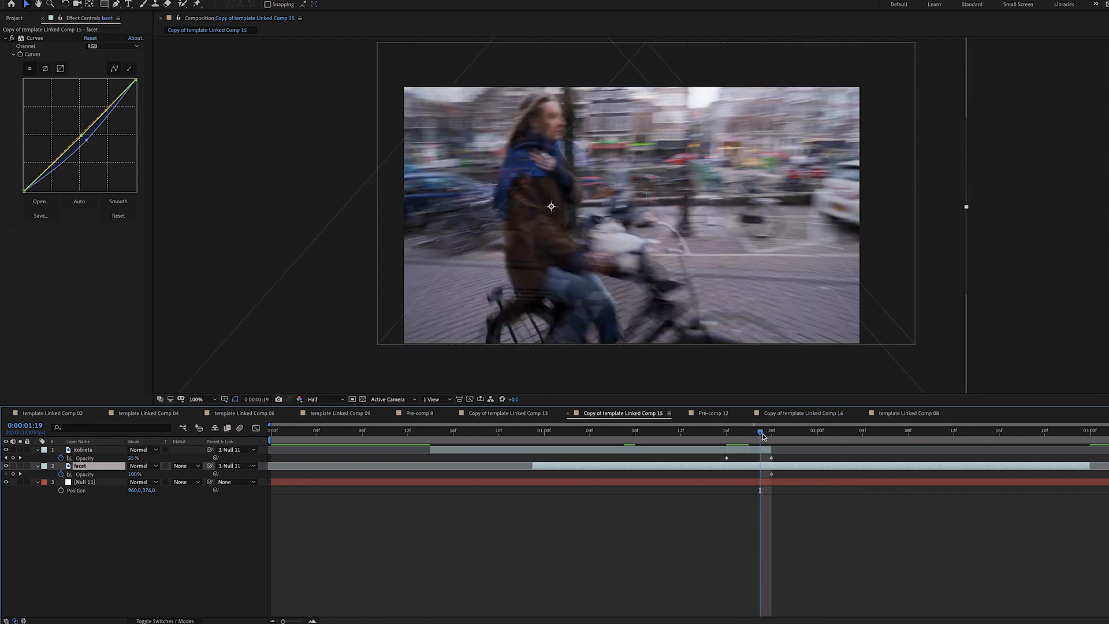
# Step: Switch to VLC and review Amsterdam final.mp4 from the cyclist transition to the lamp post on the canal bridge
pyautogui.click(670, 618)
pyautogui.press('space')
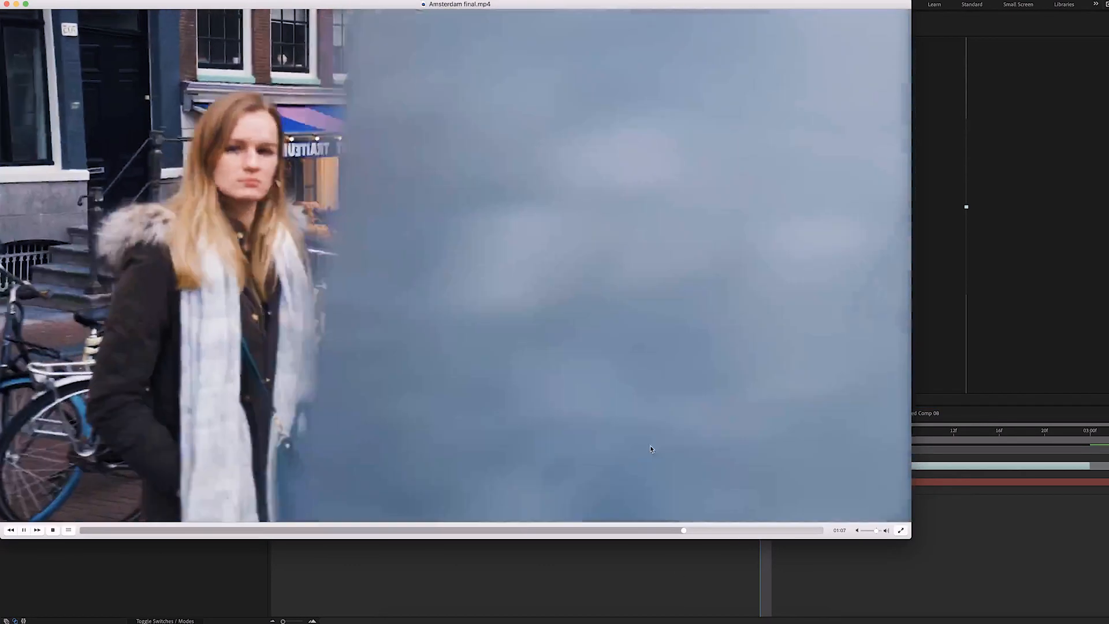
pyautogui.press('space')
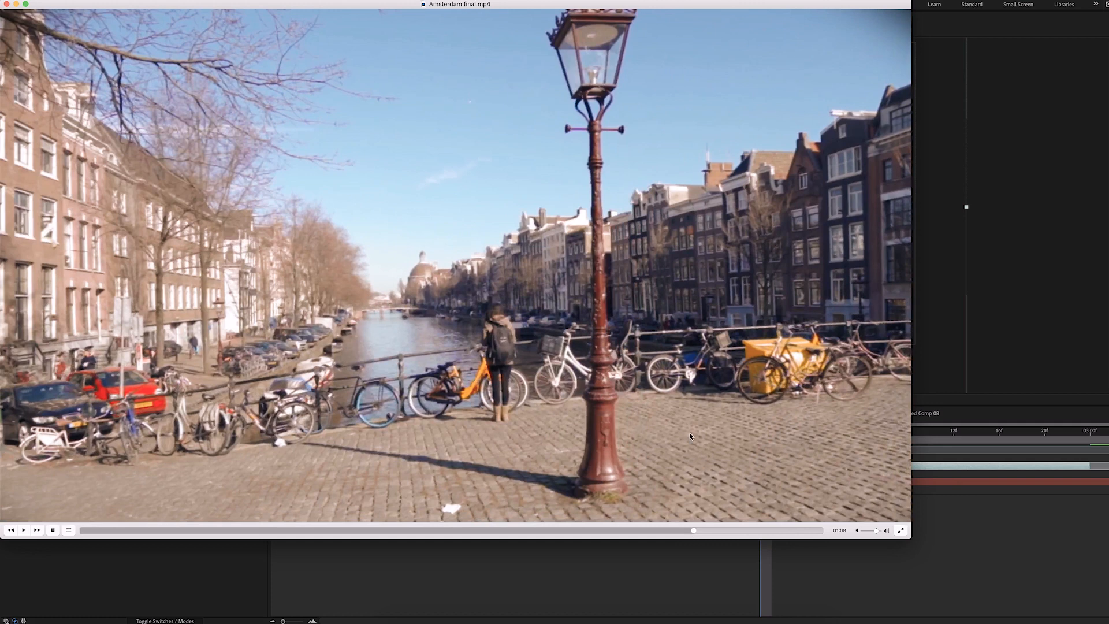
pyautogui.press('space')
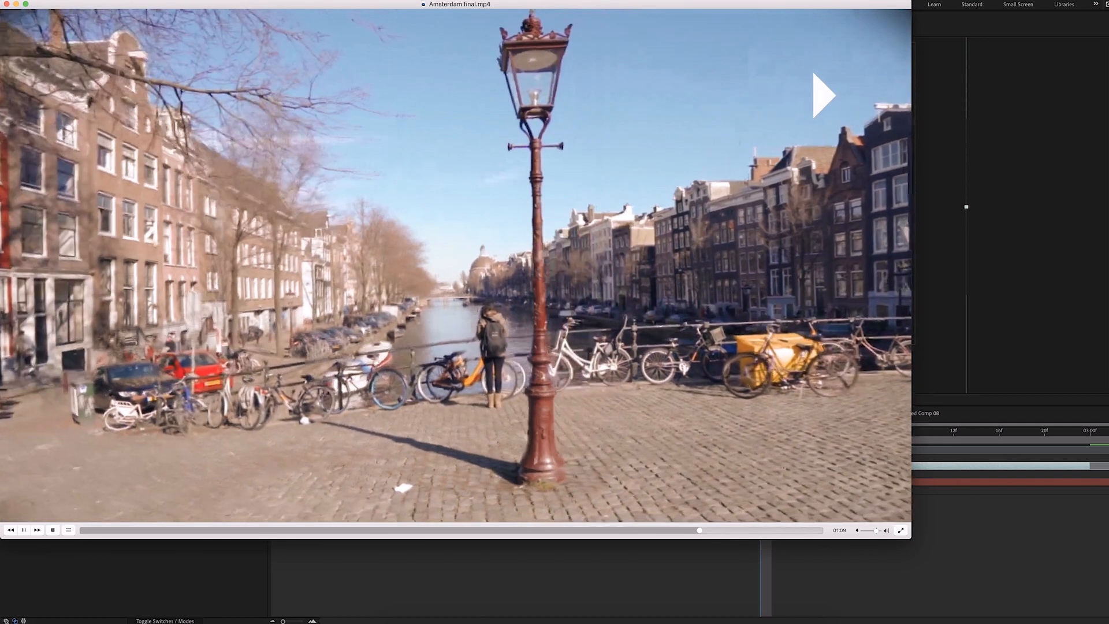
pyautogui.press('space')
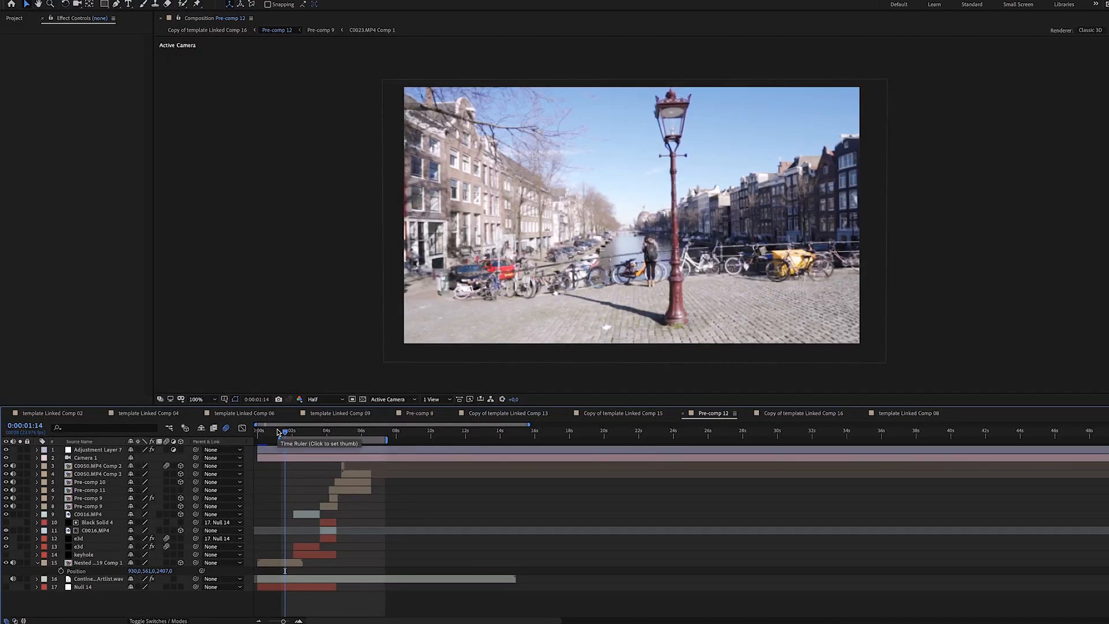
# Step: In Pre-comp 12 in After Effects, inspect the keyhole layer at 0:00:02:20 and the bronze border material in the e3d layer's Element scene
pyautogui.moveTo(281, 432); pyautogui.dragTo(308, 553)
pyautogui.click(307, 553)
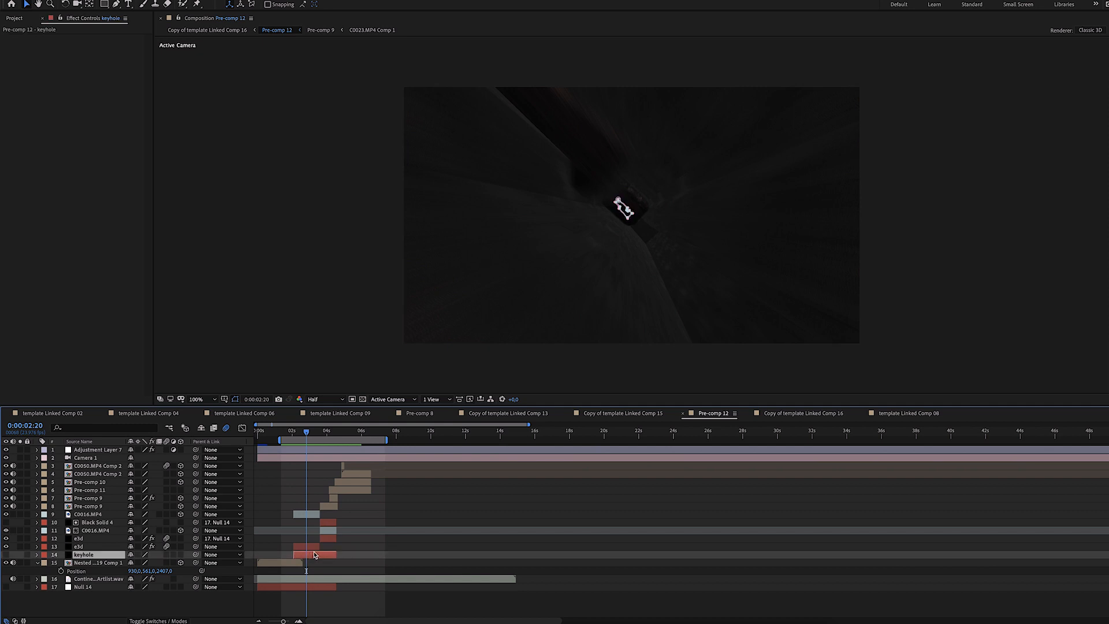
pyautogui.click(314, 546)
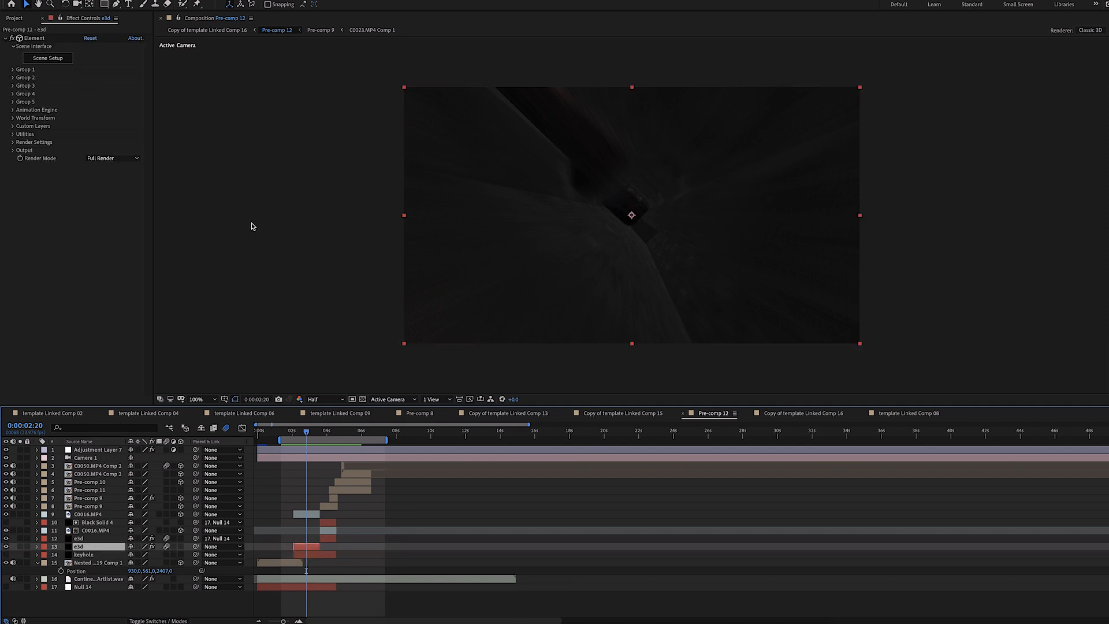
pyautogui.click(48, 58)
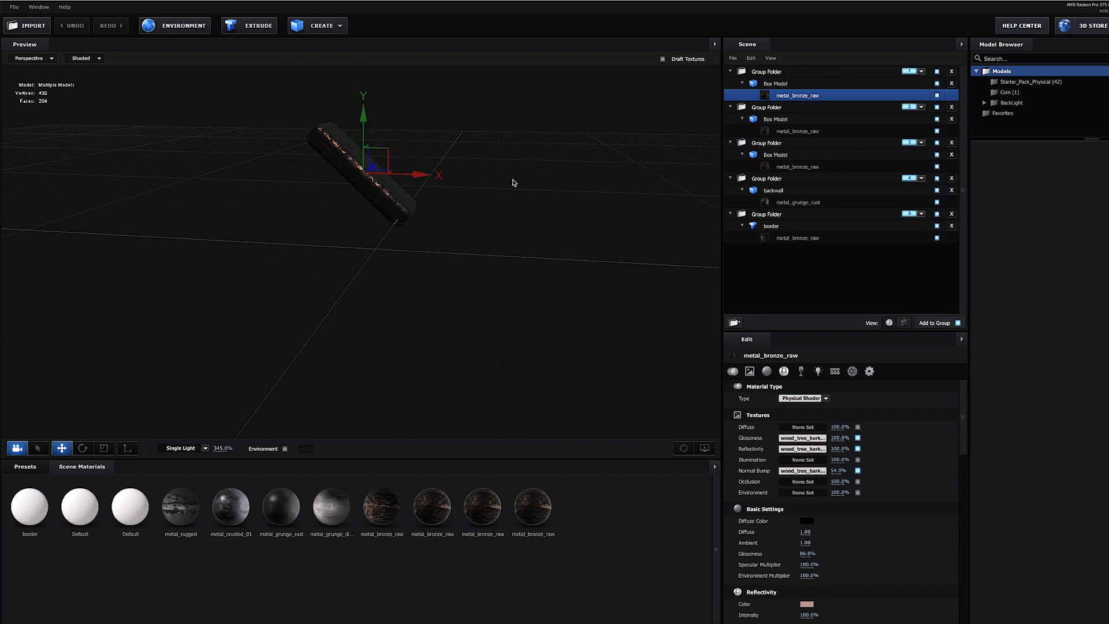
pyautogui.click(798, 238)
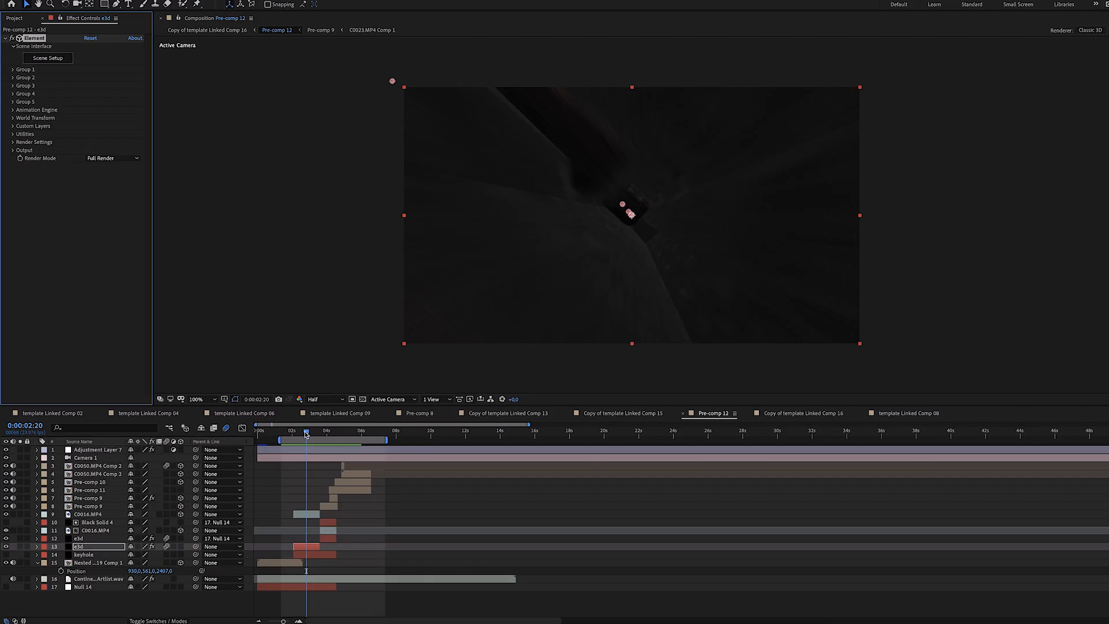
# Step: Review the keyhole and mail slot transitions in Pre-comp 12 from the lamp post shot at 0:00:01:22 to the alley at 0:00:06:08
pyautogui.moveTo(303, 434); pyautogui.dragTo(293, 436)
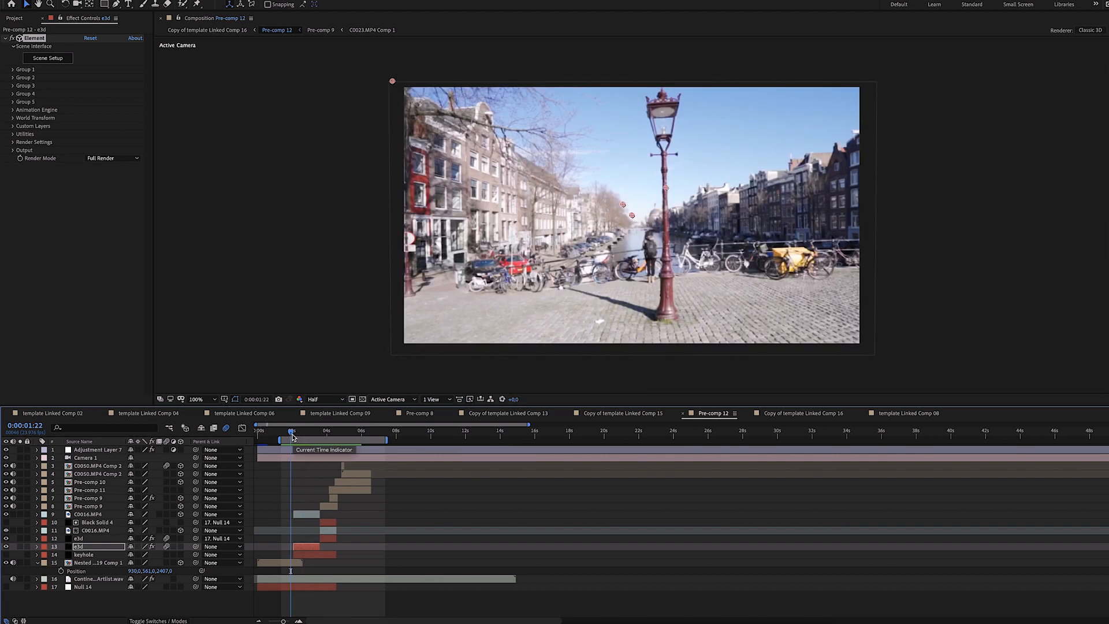
pyautogui.moveTo(293, 437); pyautogui.dragTo(324, 437)
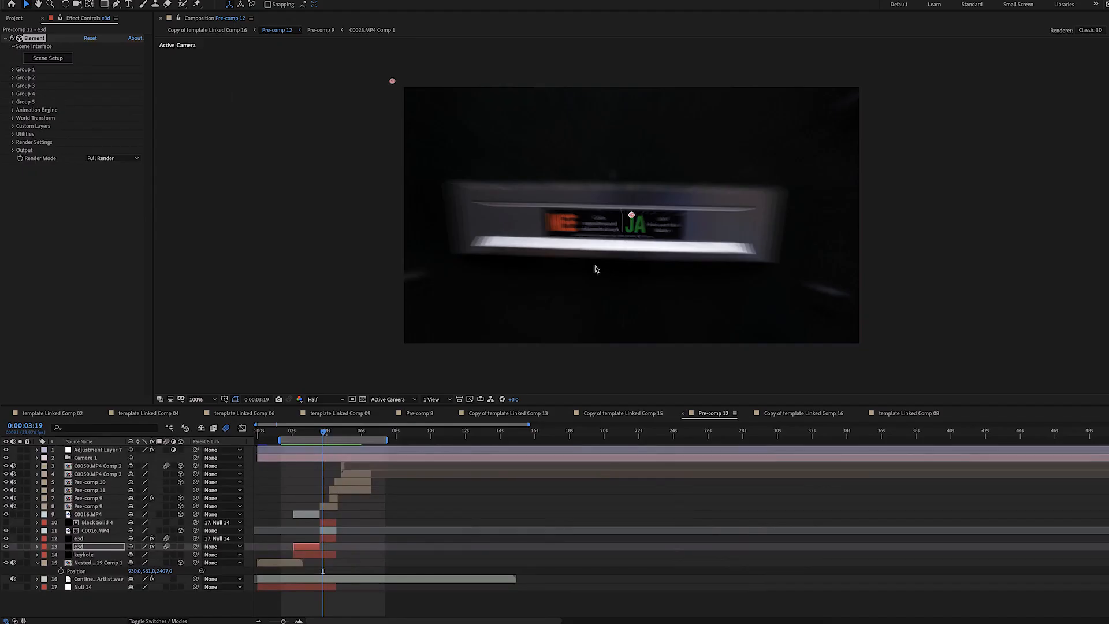
pyautogui.click(324, 433)
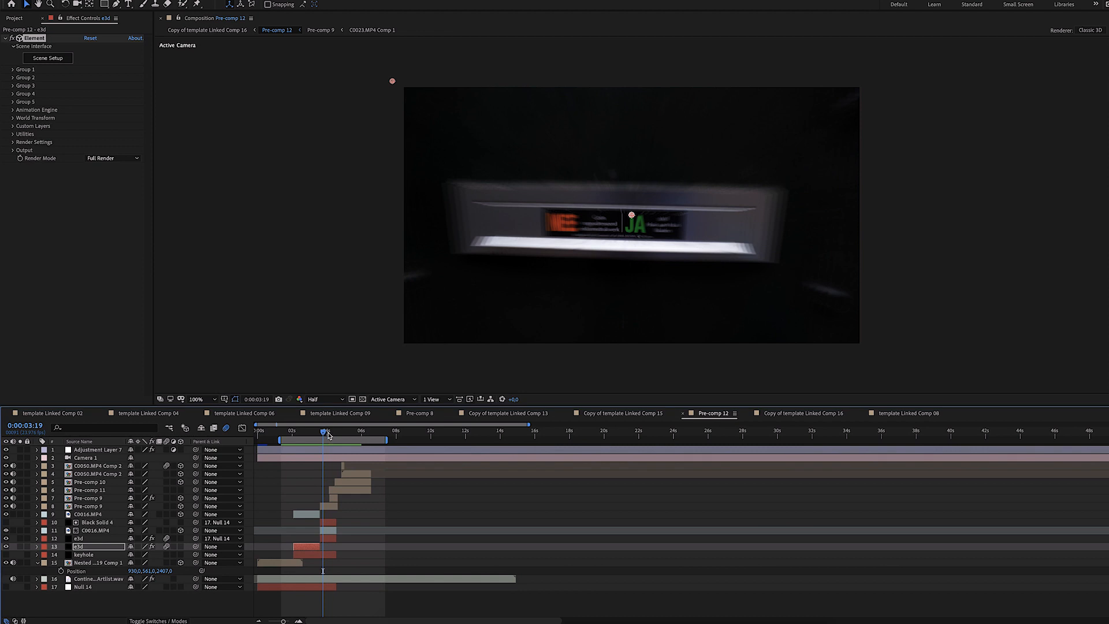
pyautogui.moveTo(325, 436); pyautogui.dragTo(330, 436)
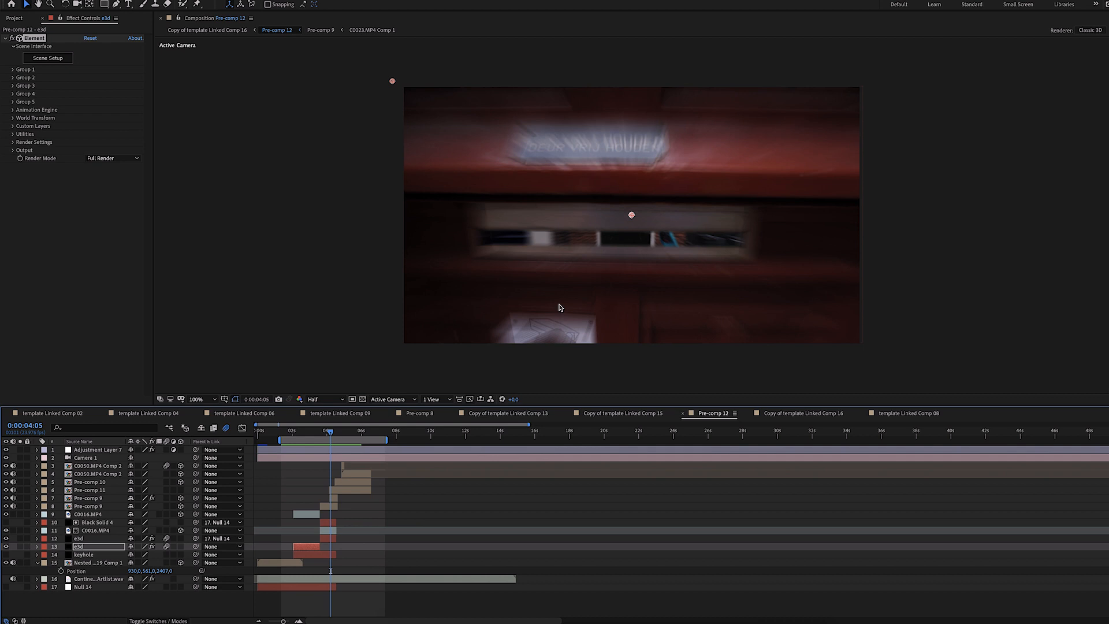
pyautogui.moveTo(331, 435); pyautogui.dragTo(321, 434)
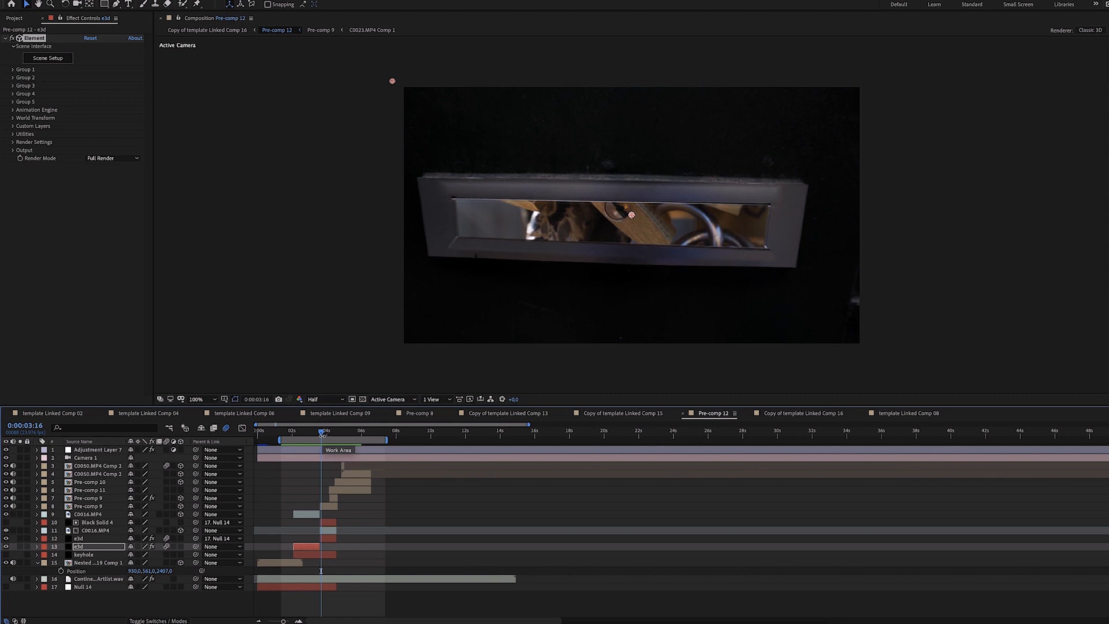
pyautogui.moveTo(322, 434); pyautogui.dragTo(339, 437)
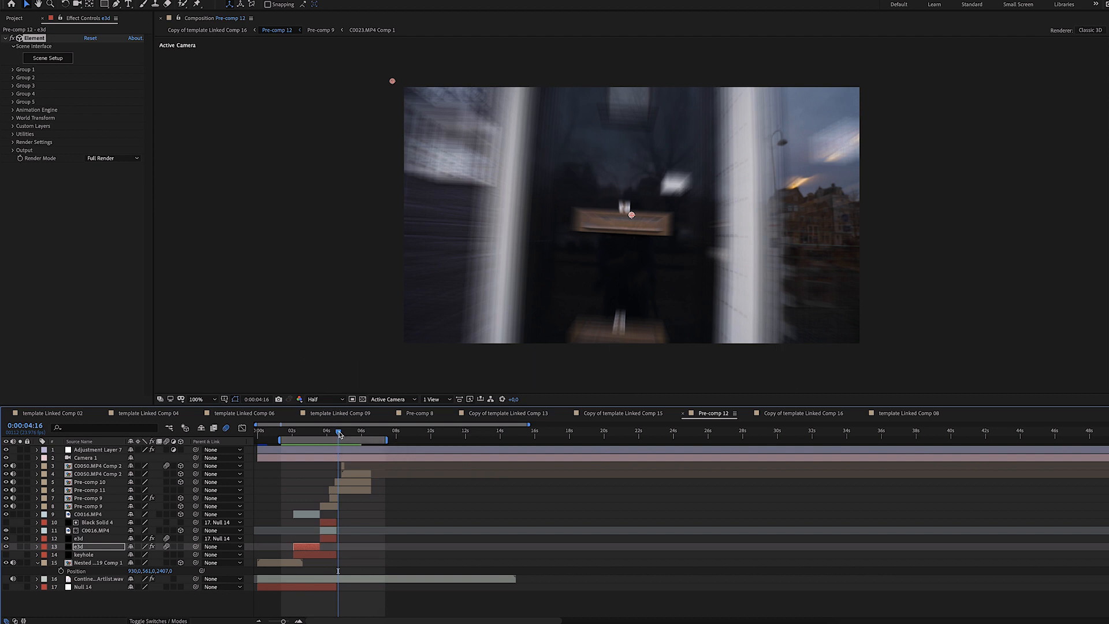
pyautogui.moveTo(339, 434); pyautogui.dragTo(365, 441)
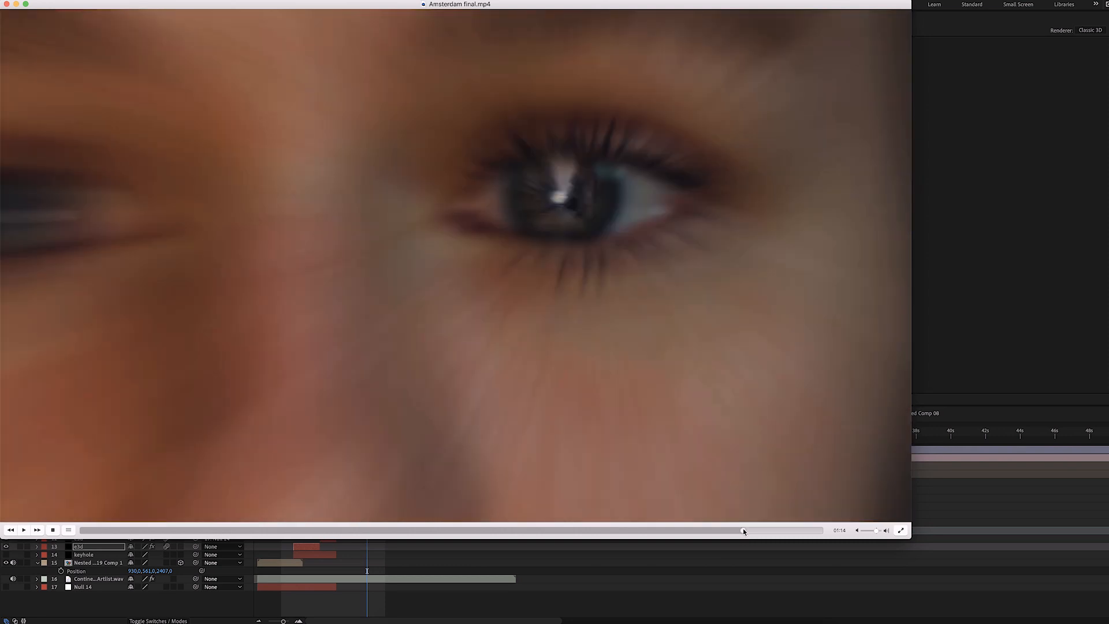
# Step: Skim Amsterdam final.mp4 in VLC from the eye close-up to the end title, and return to After Effects
pyautogui.moveTo(743, 530); pyautogui.dragTo(951, 518)
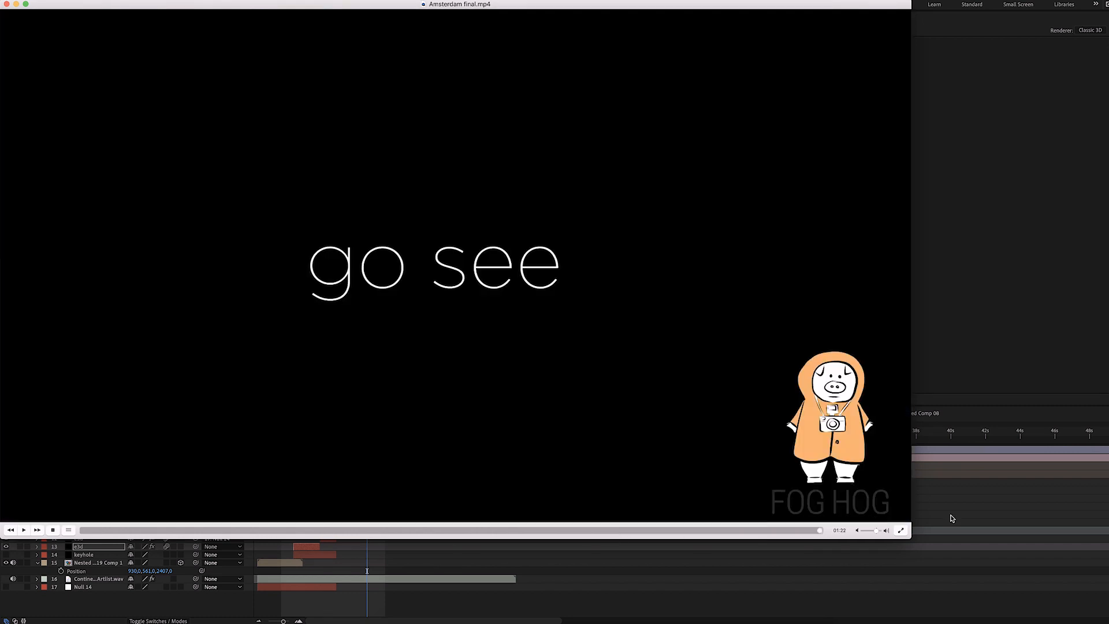
pyautogui.click(17, 4)
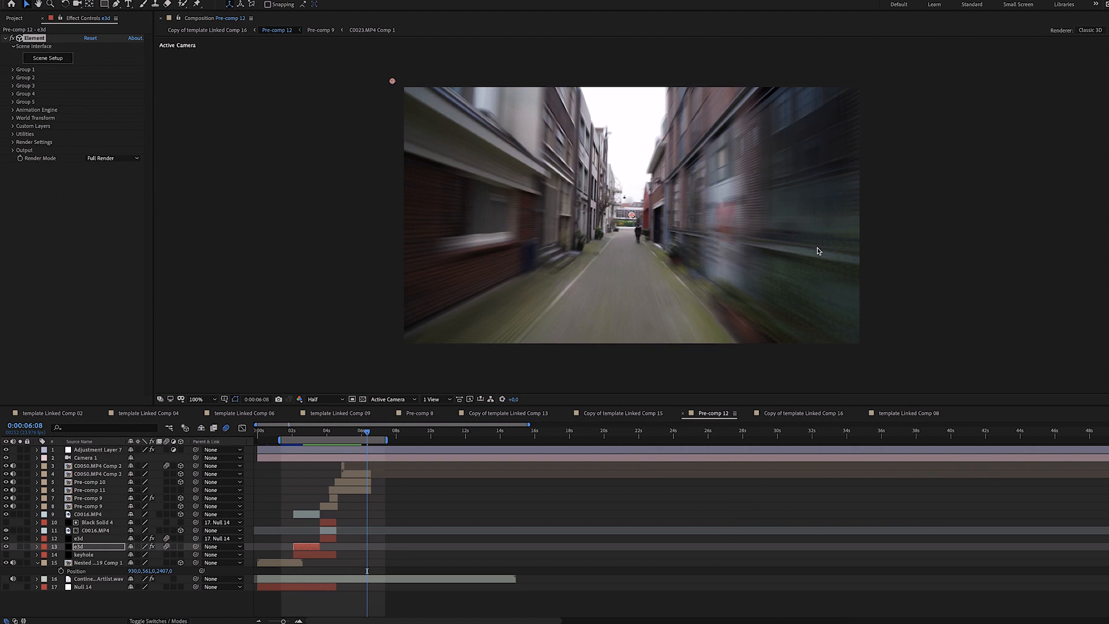